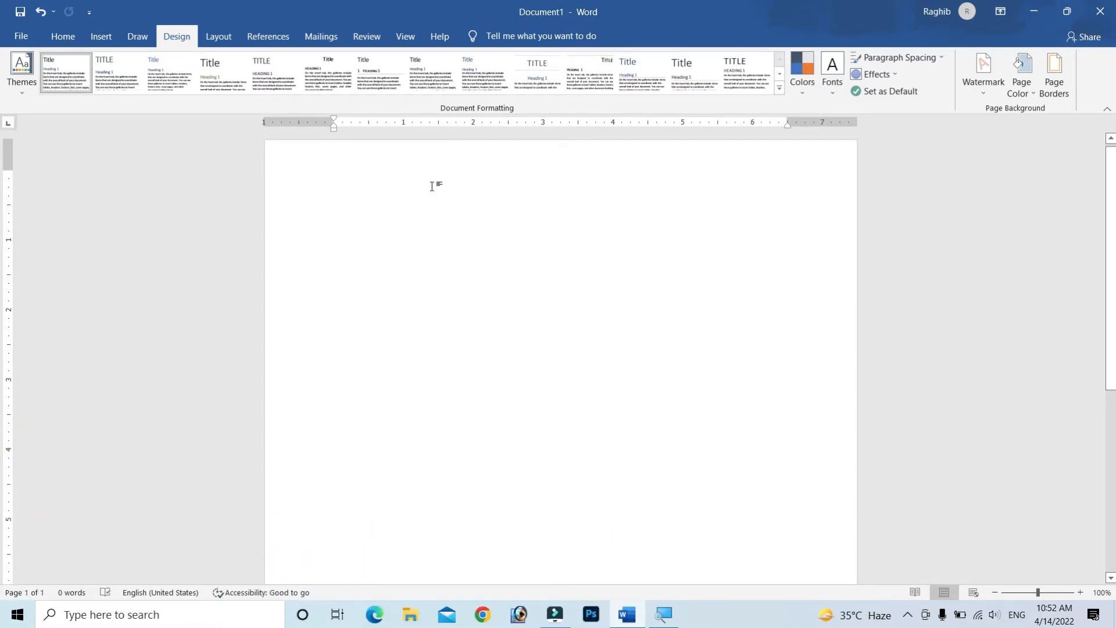
Step: Show the page layout options for the blank document
{"action": "left_click", "coordinate": [211, 36]}
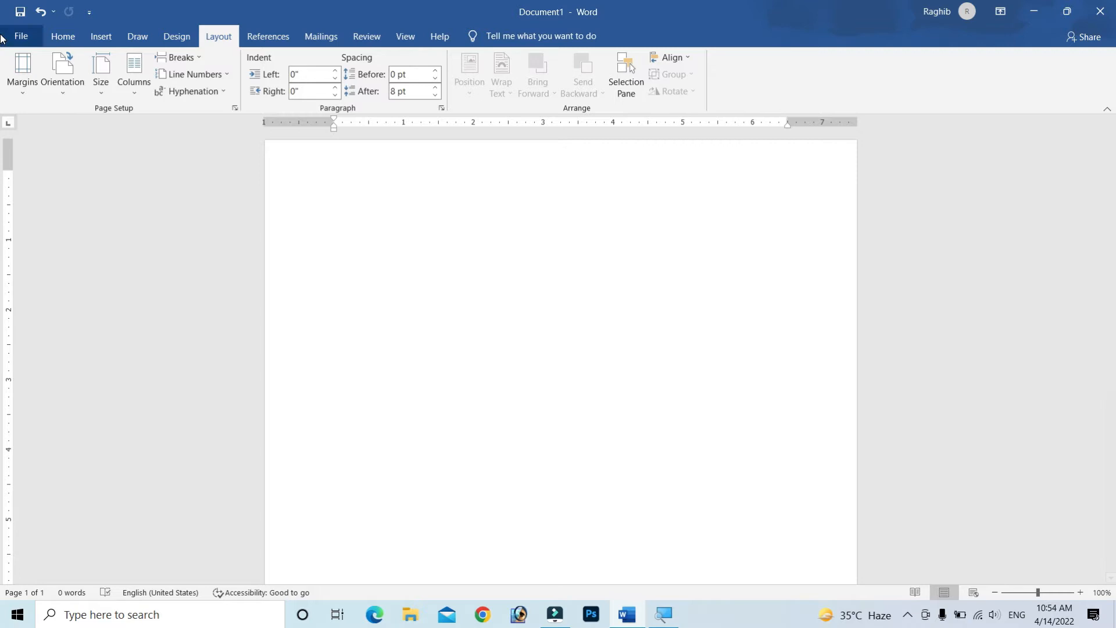
{"action": "left_click", "coordinate": [26, 35]}
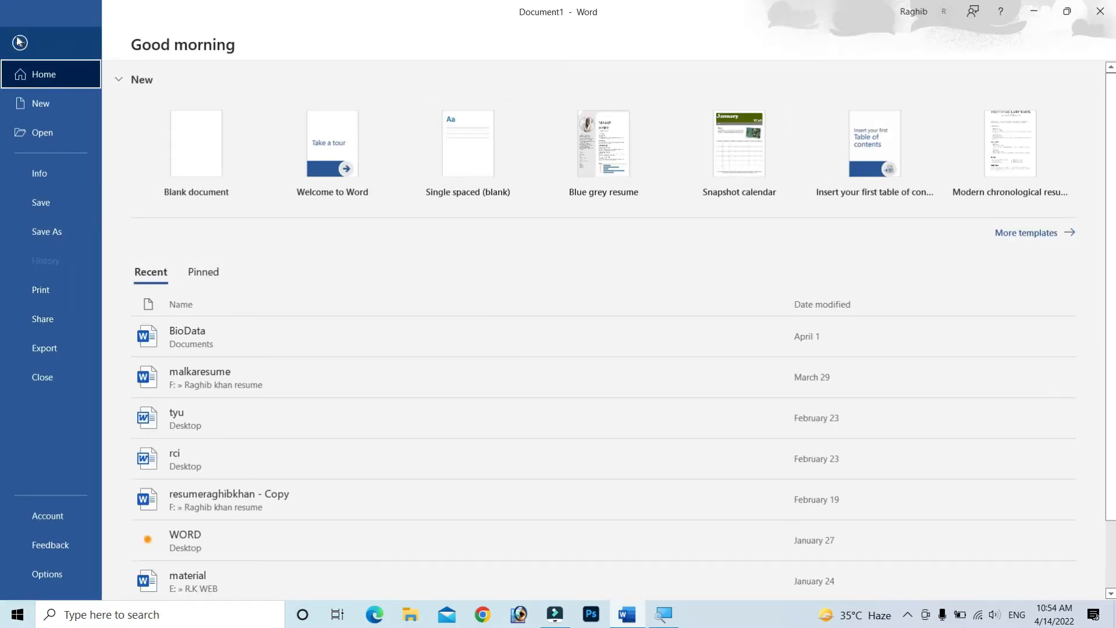
{"action": "left_click", "coordinate": [18, 38]}
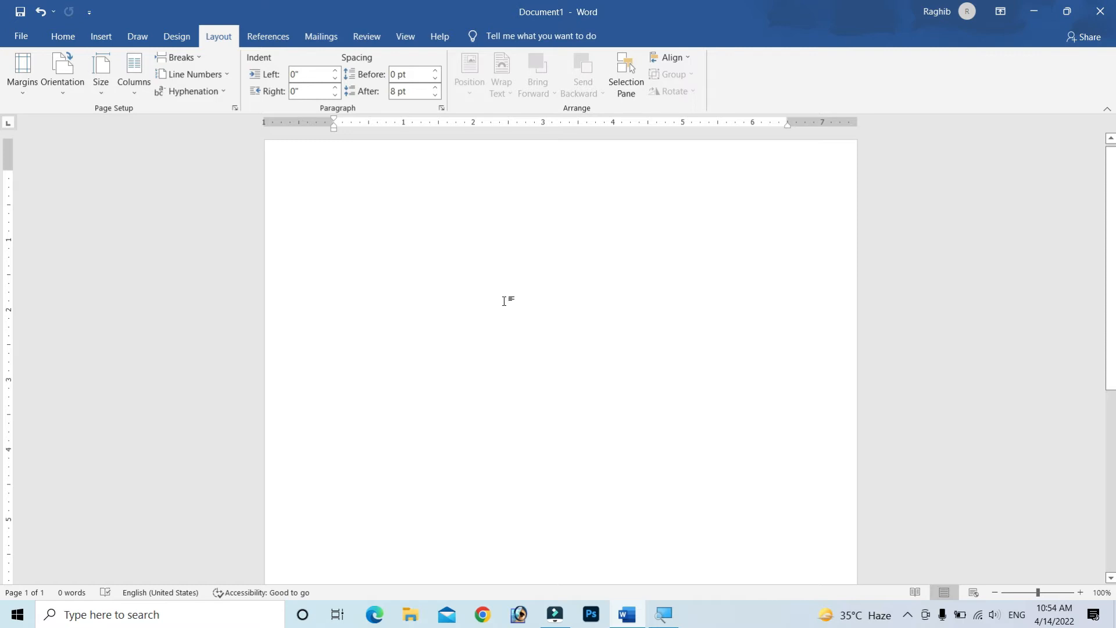
{"action": "scroll", "coordinate": [572, 303], "scroll_direction": "down", "scroll_amount": 7}
{"action": "scroll", "coordinate": [567, 309], "scroll_direction": "up", "scroll_amount": 8}
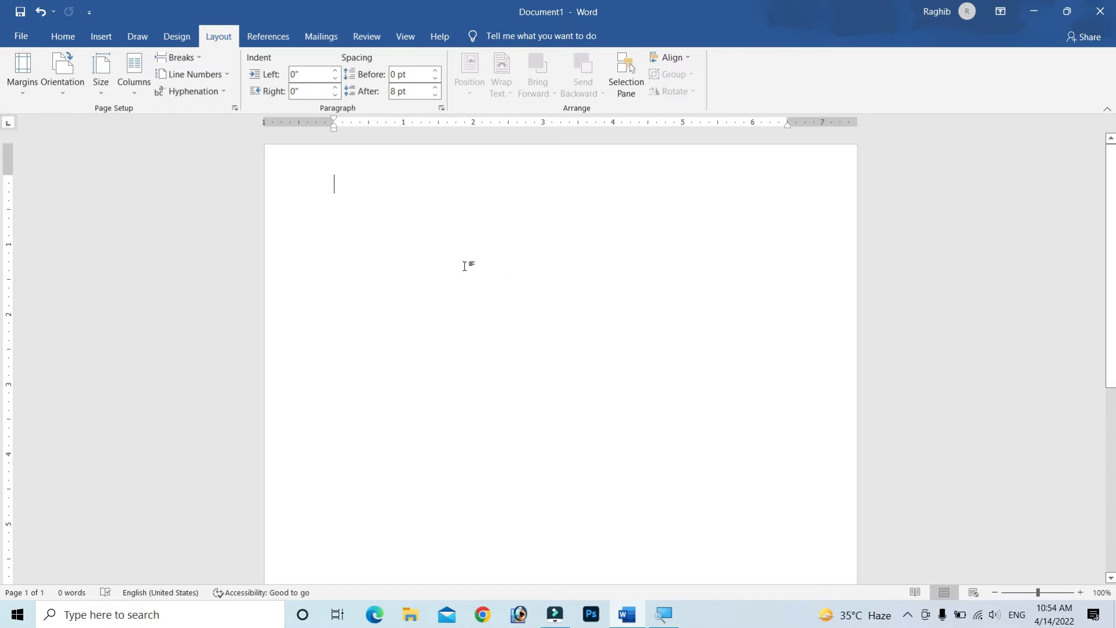
Step: Look through the available paper sizes and set the page size to A4
{"action": "left_click", "coordinate": [102, 93]}
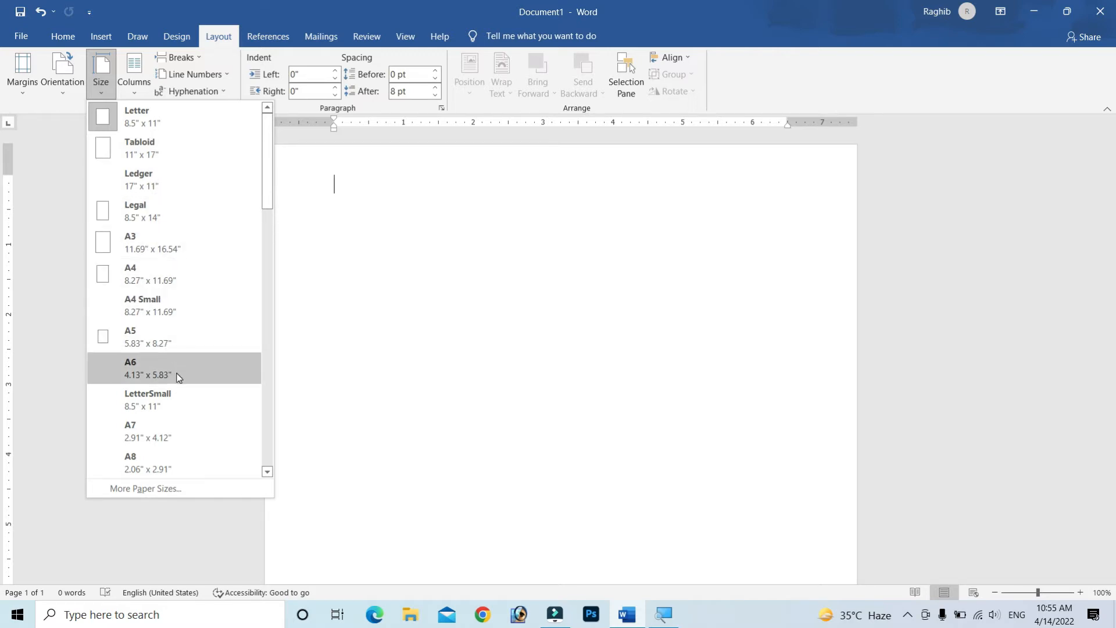
{"action": "scroll", "coordinate": [176, 401], "scroll_direction": "down", "scroll_amount": 10}
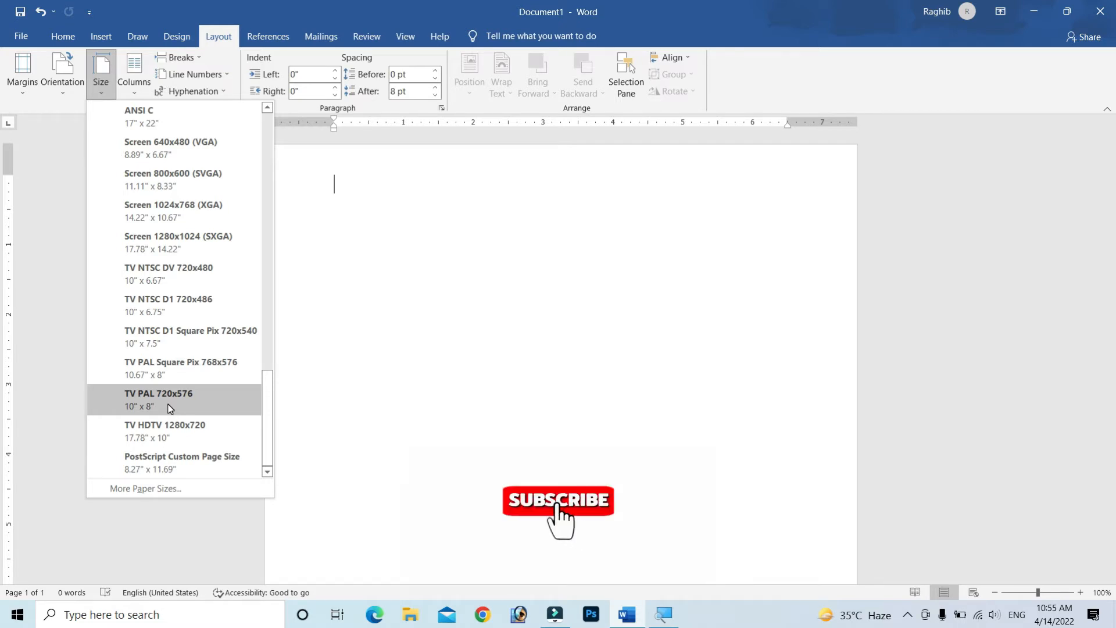
{"action": "scroll", "coordinate": [169, 407], "scroll_direction": "up", "scroll_amount": 7}
{"action": "scroll", "coordinate": [169, 407], "scroll_direction": "up", "scroll_amount": 4}
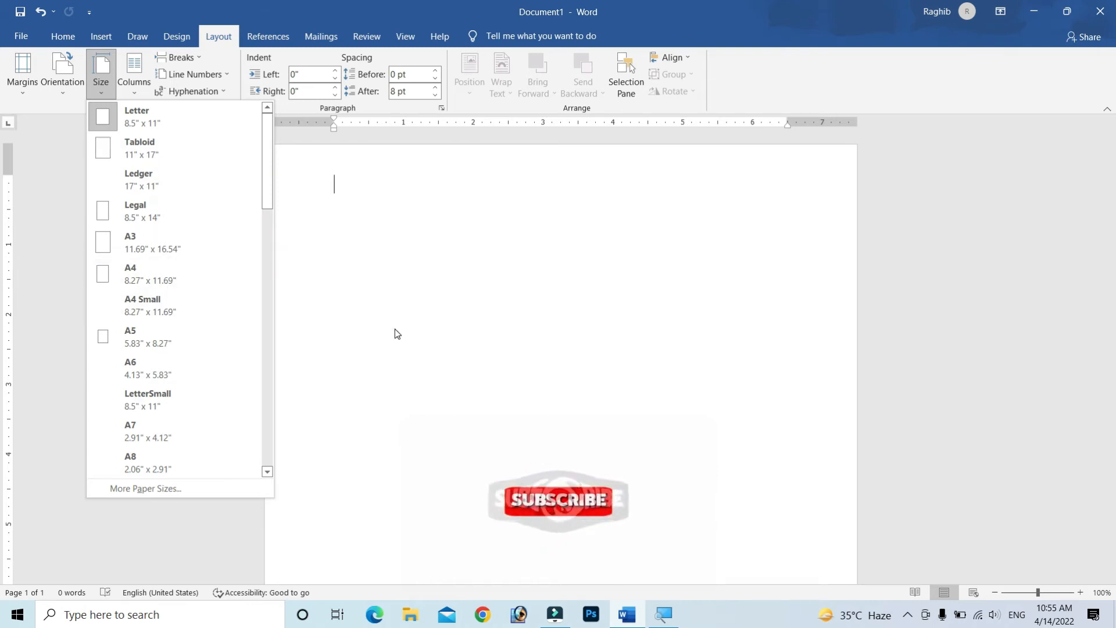
{"action": "left_click", "coordinate": [141, 278]}
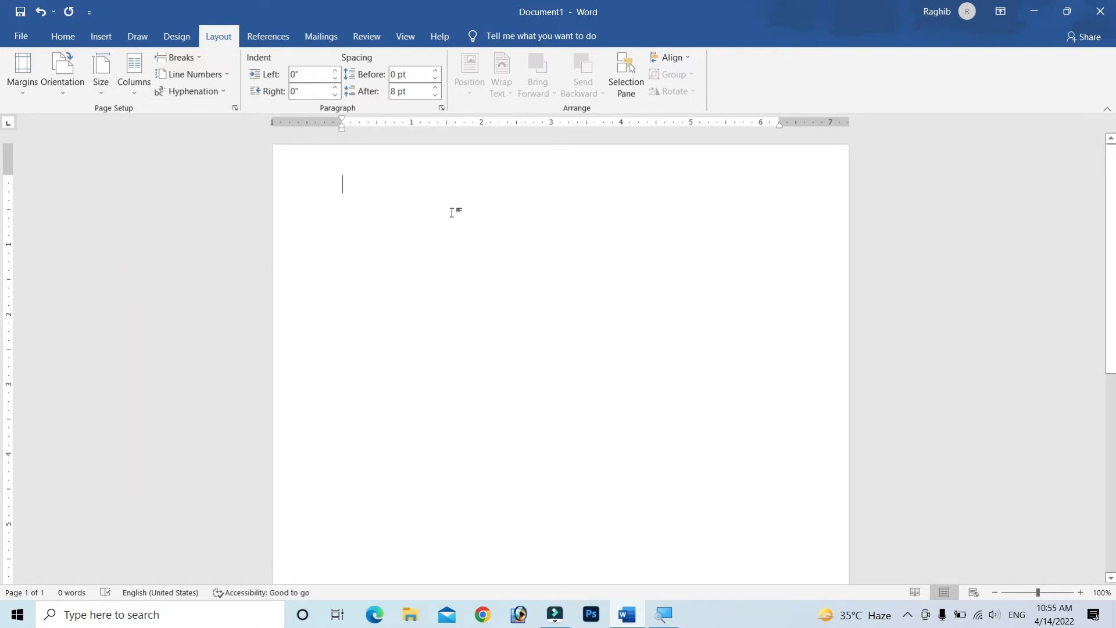
{"action": "scroll", "coordinate": [630, 336], "scroll_direction": "down", "scroll_amount": 8}
{"action": "scroll", "coordinate": [622, 336], "scroll_direction": "up", "scroll_amount": 8}
Step: Fill the page with sample paragraphs using the =rand() formula
{"action": "type", "text": "="}
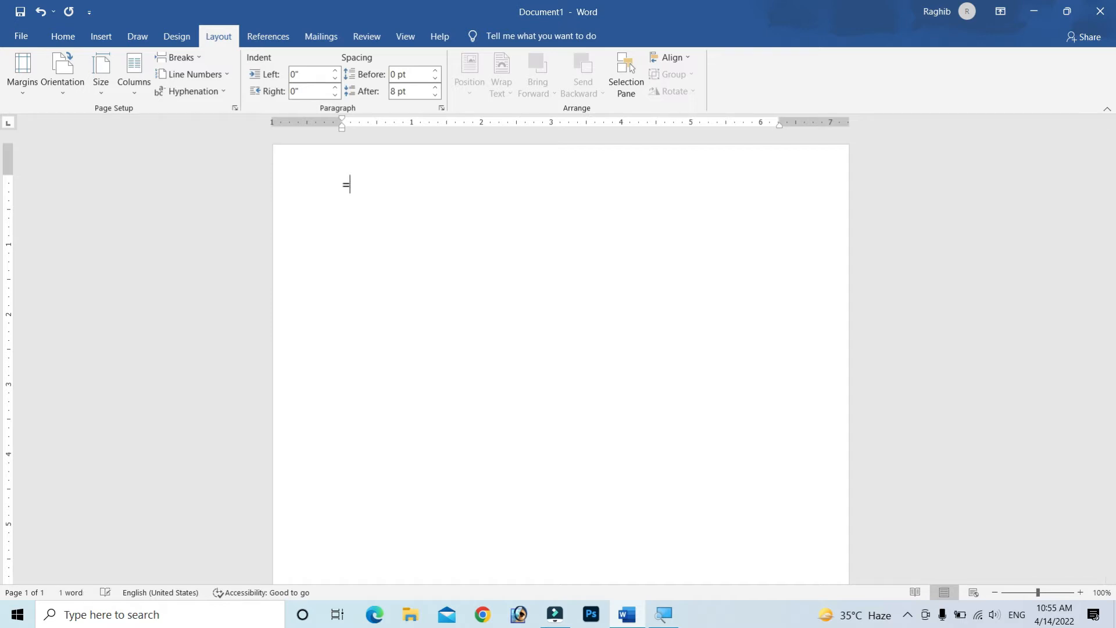
{"action": "type", "text": "rand()"}
{"action": "key", "text": "Return"}
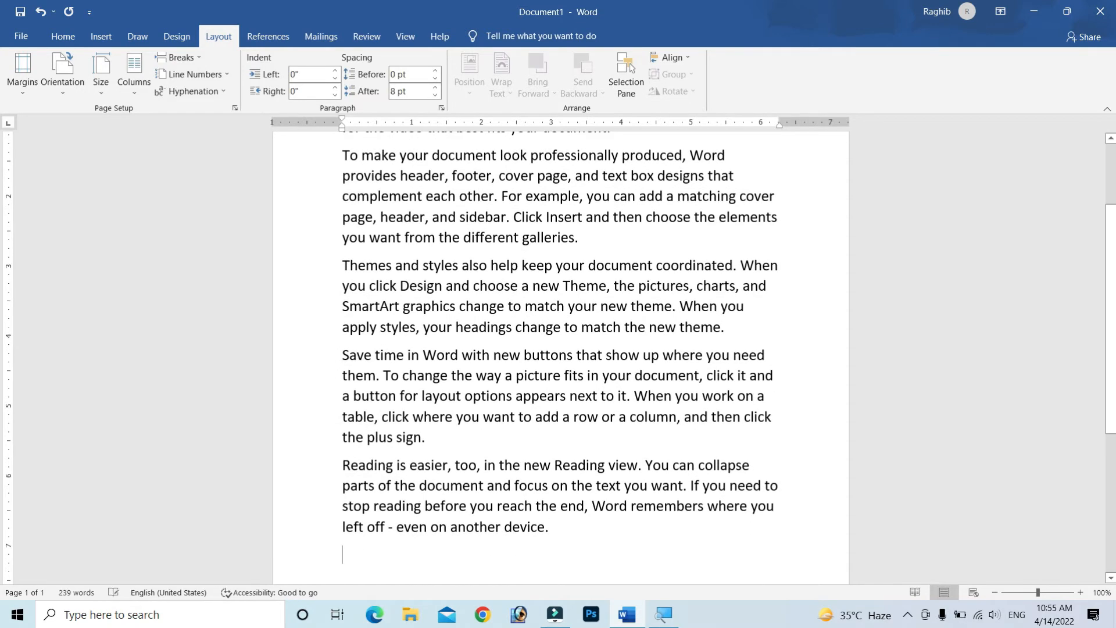
{"action": "scroll", "coordinate": [538, 314], "scroll_direction": "up", "scroll_amount": 2}
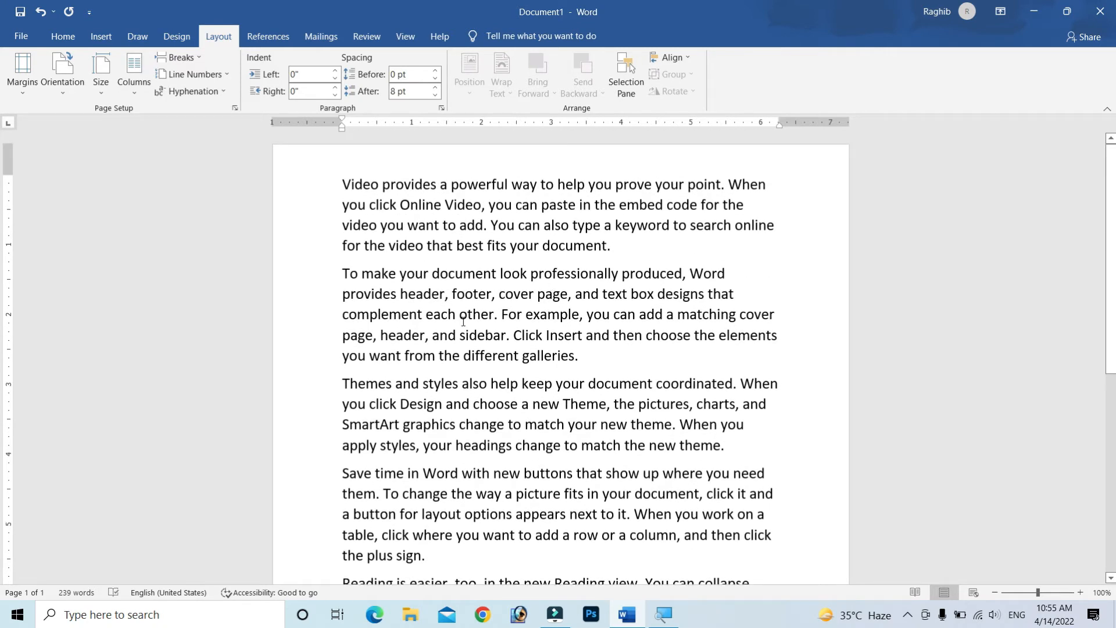
{"action": "scroll", "coordinate": [467, 317], "scroll_direction": "down", "scroll_amount": 6}
{"action": "scroll", "coordinate": [469, 314], "scroll_direction": "up", "scroll_amount": 6}
Step: Check the sample text's page in the print preview and return to the document
{"action": "key", "text": "ctrl+p"}
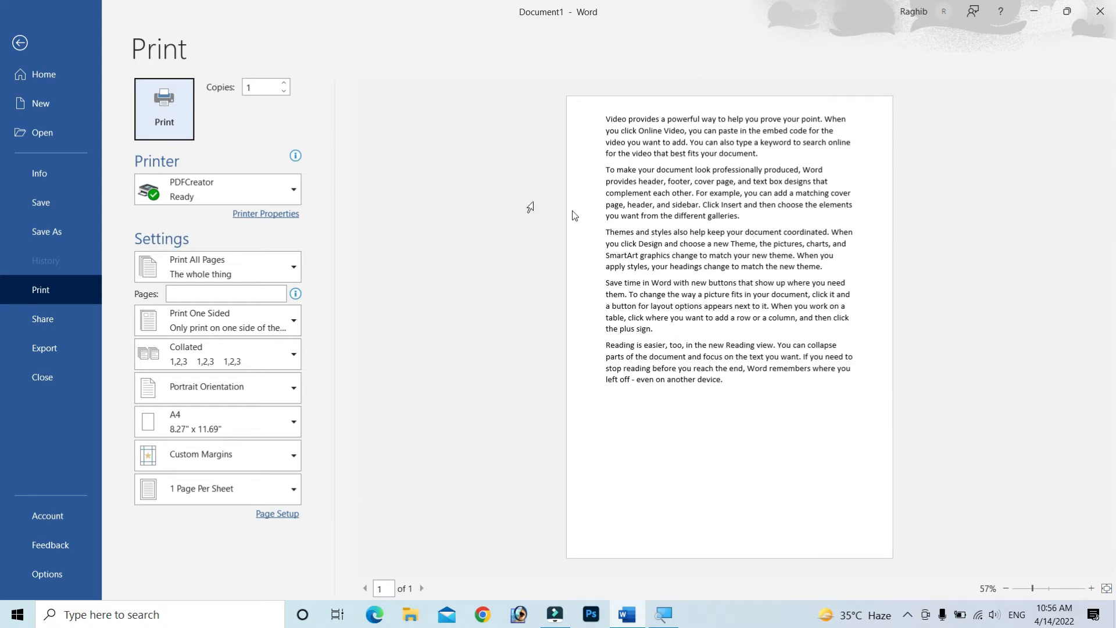
{"action": "left_click", "coordinate": [24, 44]}
{"action": "scroll", "coordinate": [517, 284], "scroll_direction": "up", "scroll_amount": 5}
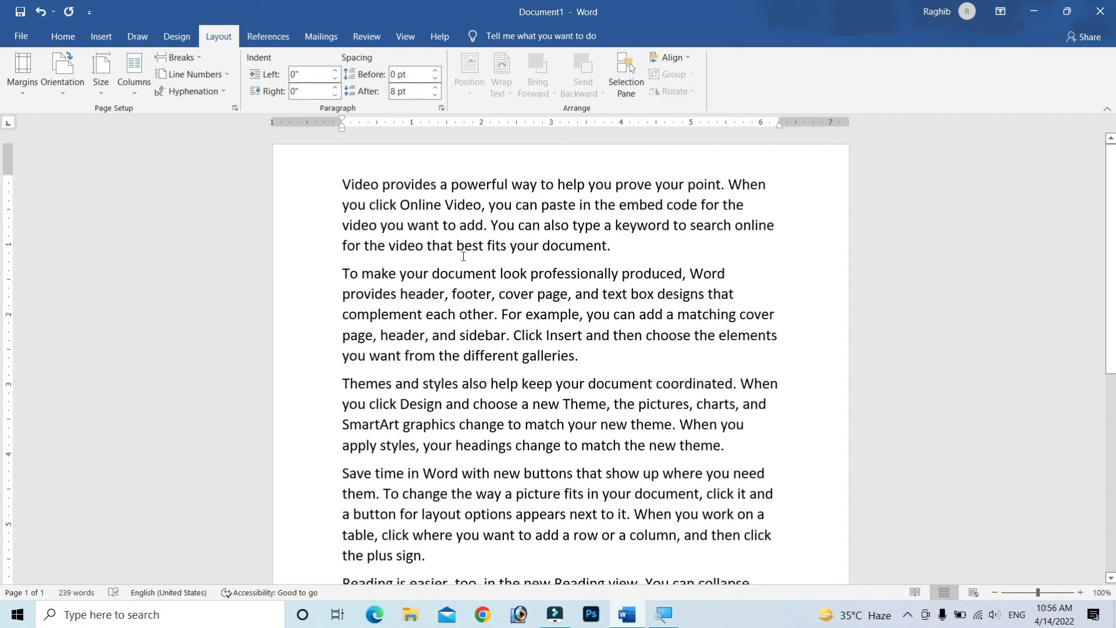
Step: Change the document's paper size to A4 Small and review how the text fits
{"action": "left_click", "coordinate": [101, 96]}
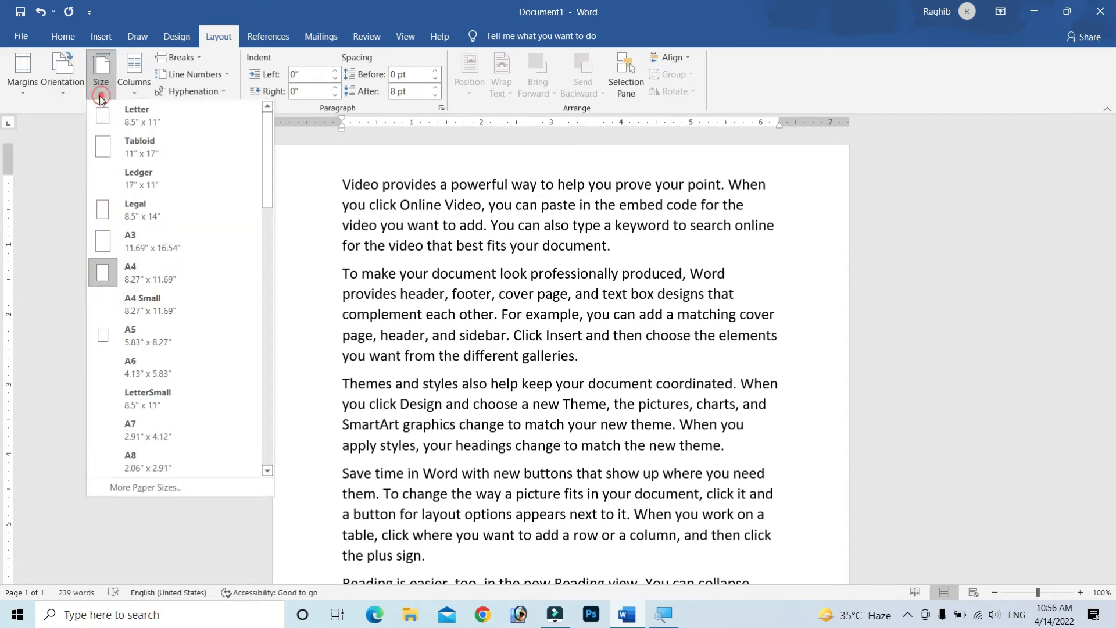
{"action": "left_click", "coordinate": [142, 308]}
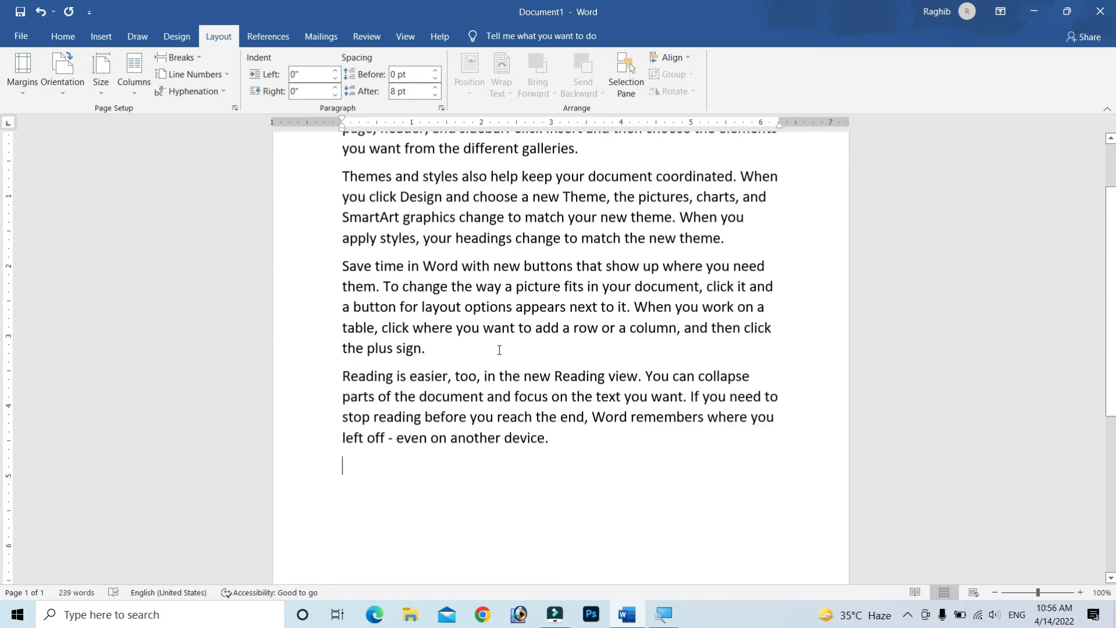
{"action": "scroll", "coordinate": [494, 343], "scroll_direction": "down", "scroll_amount": 7}
{"action": "scroll", "coordinate": [492, 333], "scroll_direction": "up", "scroll_amount": 6}
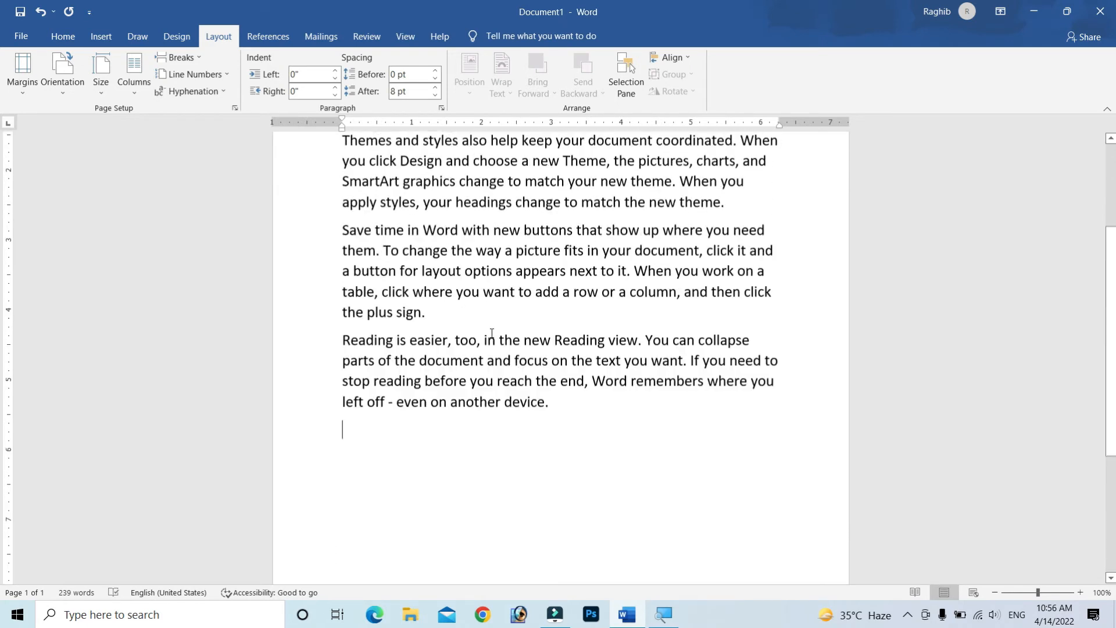
{"action": "scroll", "coordinate": [492, 333], "scroll_direction": "up", "scroll_amount": 1}
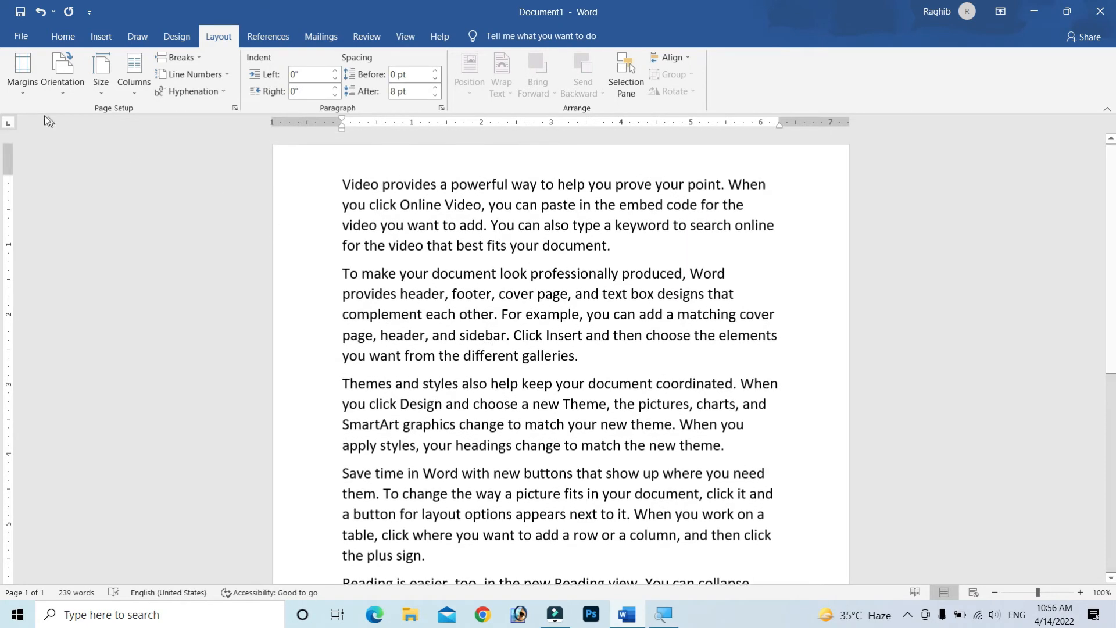
Step: Change the document's paper size to A5 and review the text across the pages
{"action": "left_click", "coordinate": [100, 73]}
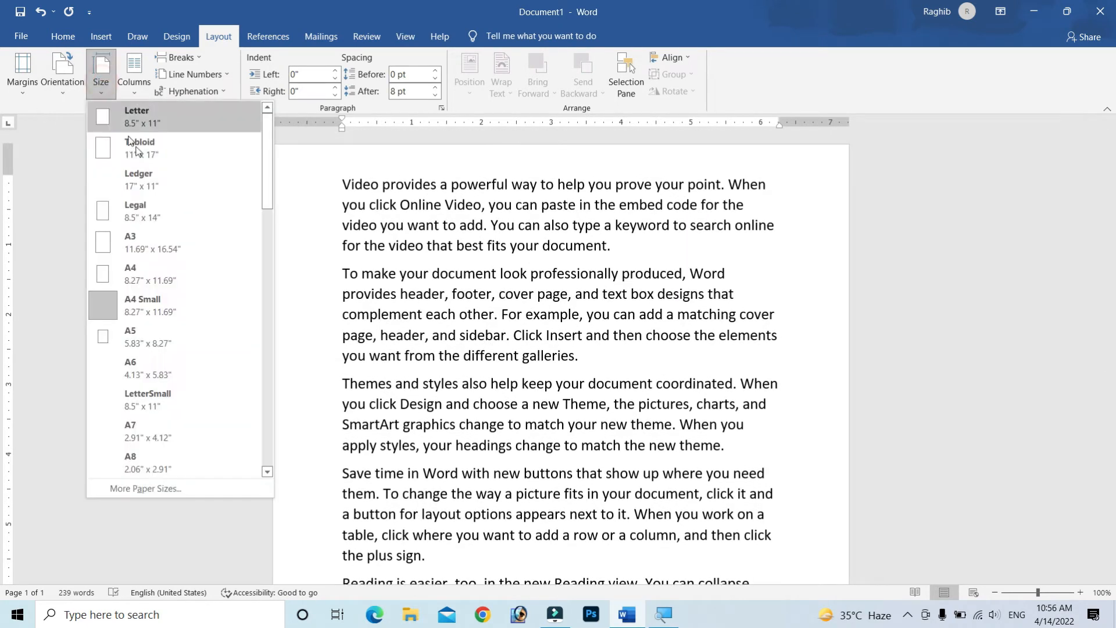
{"action": "left_click", "coordinate": [154, 343]}
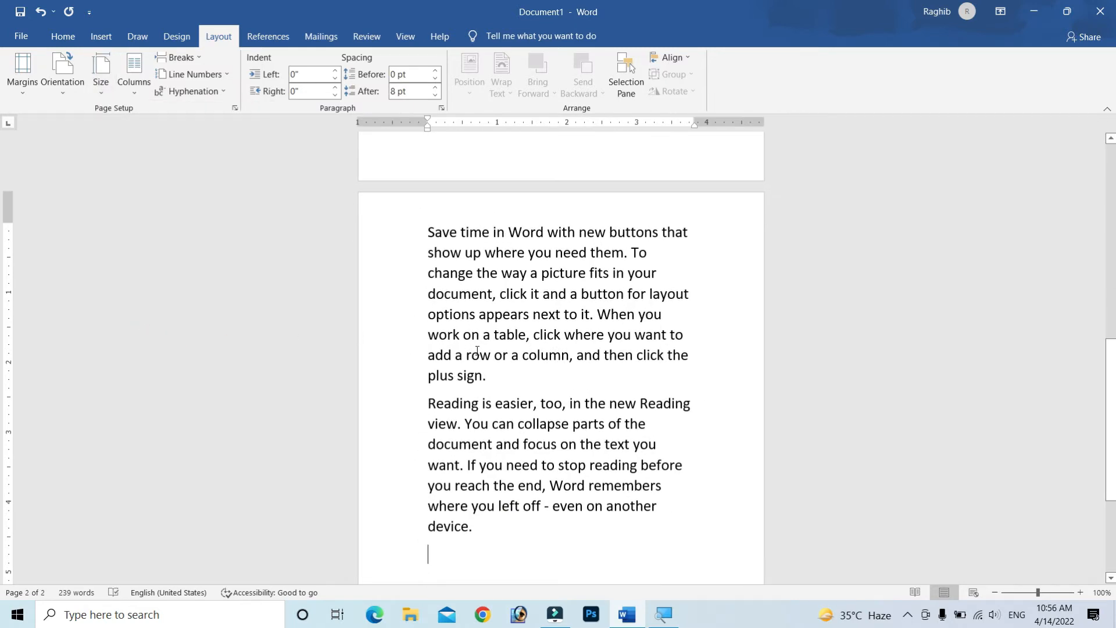
{"action": "scroll", "coordinate": [559, 408], "scroll_direction": "up", "scroll_amount": 10}
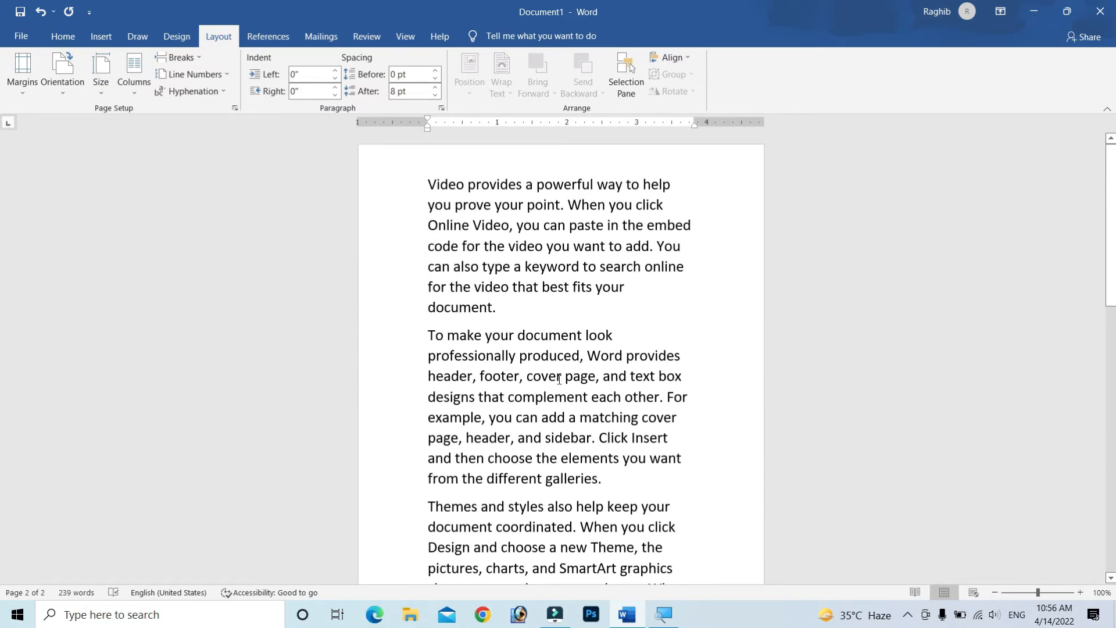
{"action": "scroll", "coordinate": [556, 374], "scroll_direction": "down", "scroll_amount": 5}
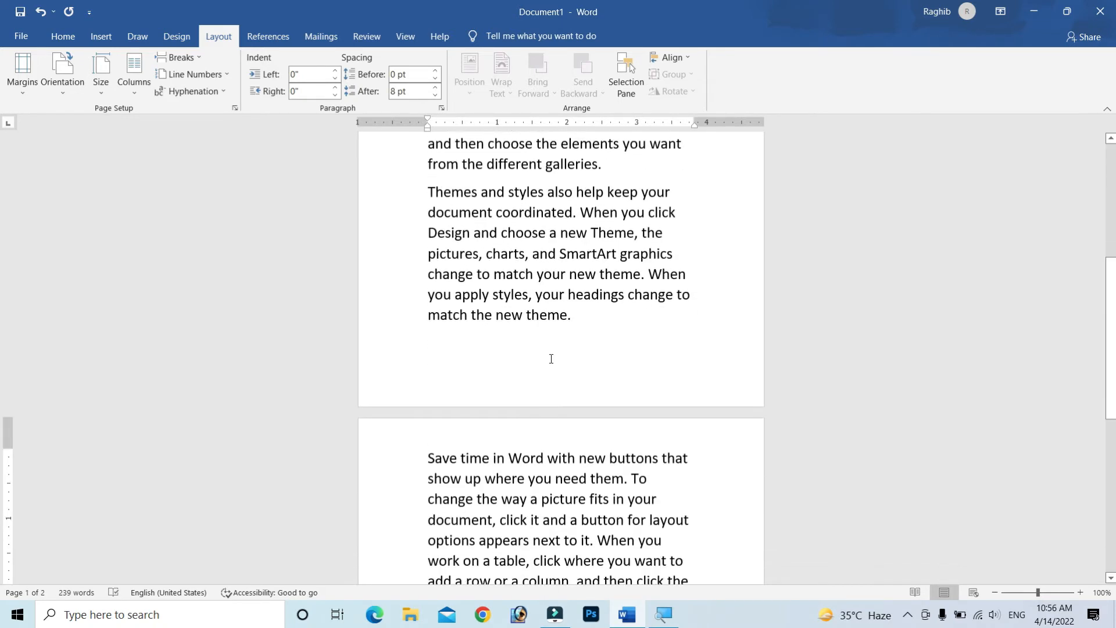
{"action": "scroll", "coordinate": [550, 358], "scroll_direction": "down", "scroll_amount": 8}
{"action": "scroll", "coordinate": [546, 357], "scroll_direction": "up", "scroll_amount": 4}
{"action": "scroll", "coordinate": [539, 352], "scroll_direction": "up", "scroll_amount": 10}
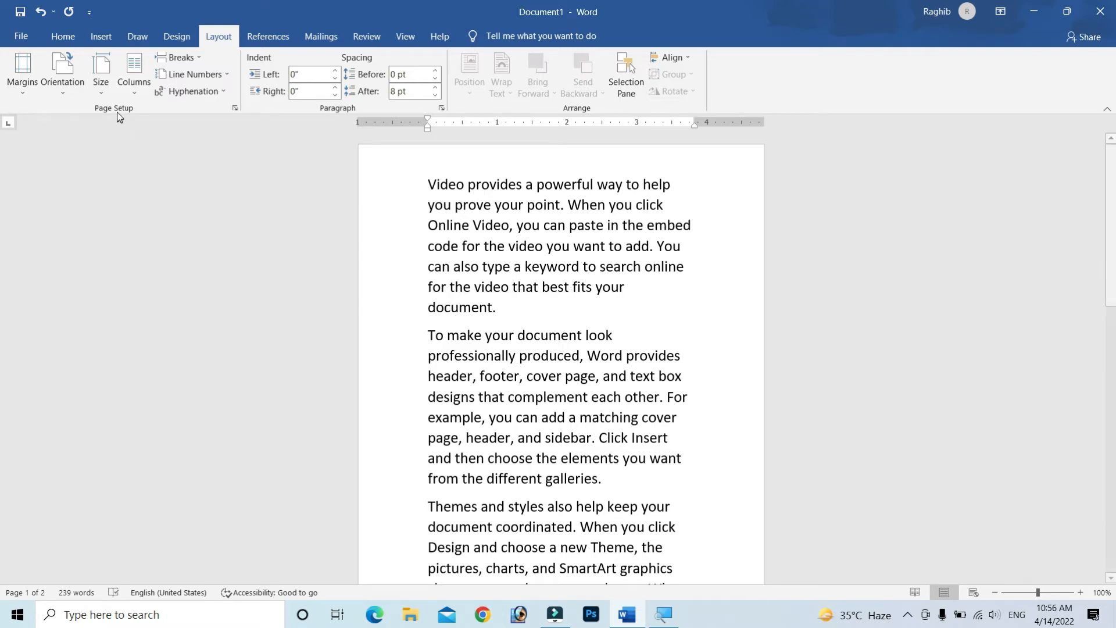
Step: Change the document's paper size to A6 and review the text across the pages
{"action": "left_click", "coordinate": [101, 75]}
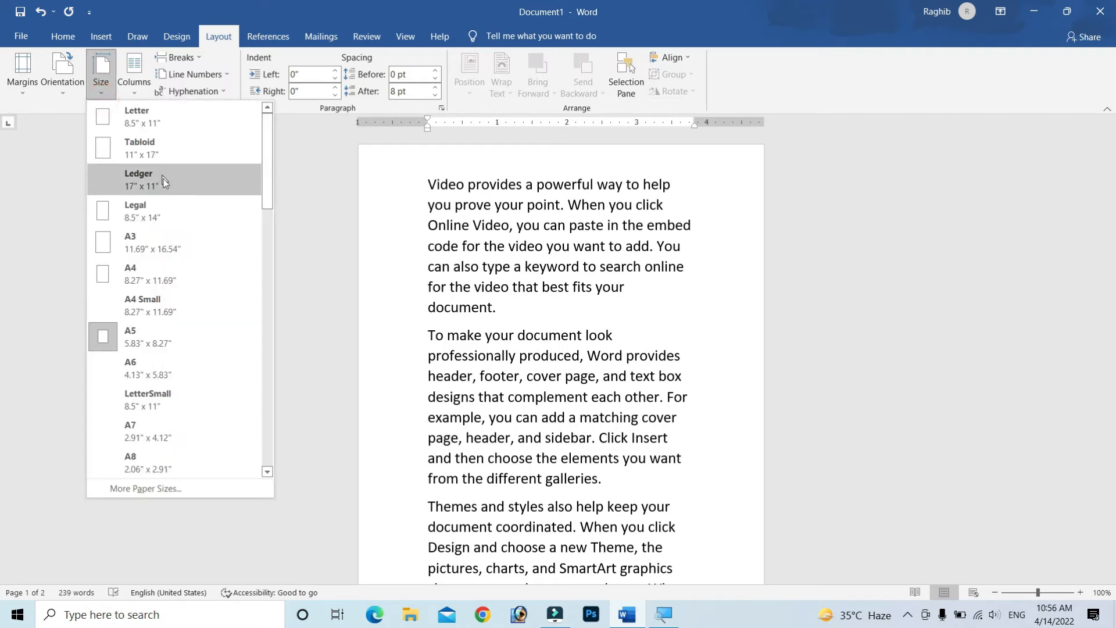
{"action": "left_click", "coordinate": [158, 378]}
{"action": "scroll", "coordinate": [514, 364], "scroll_direction": "up", "scroll_amount": 20}
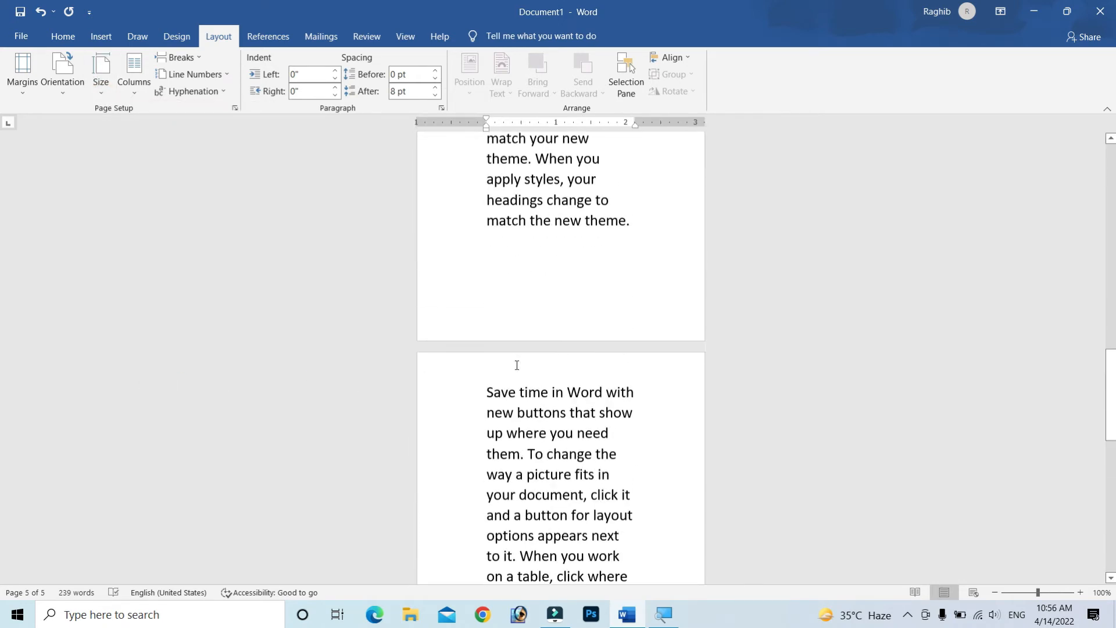
{"action": "scroll", "coordinate": [512, 364], "scroll_direction": "up", "scroll_amount": 6}
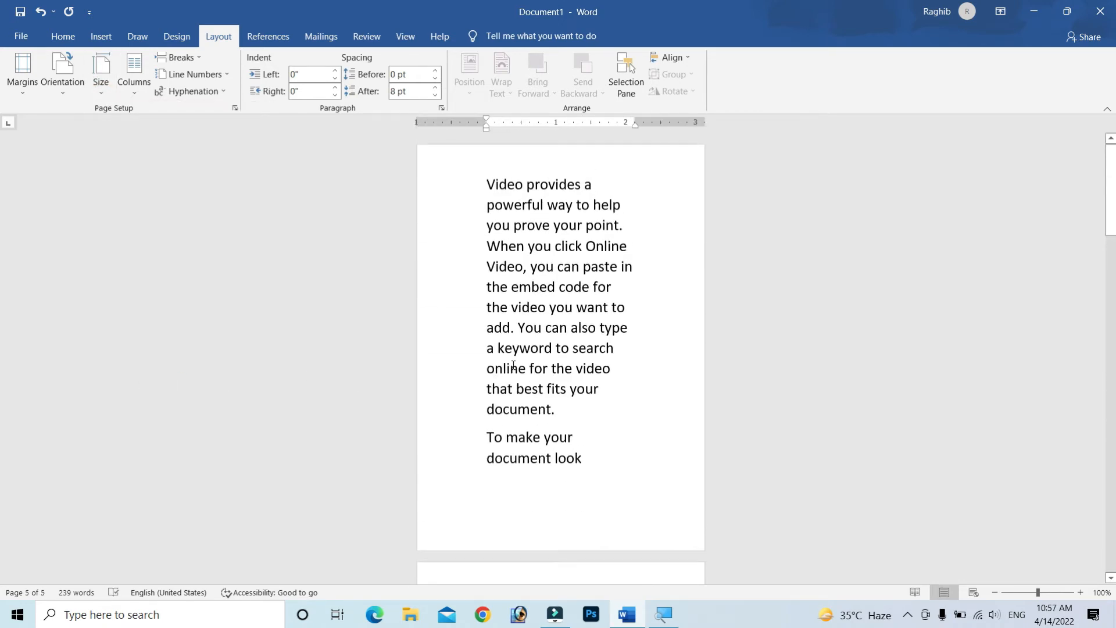
{"action": "scroll", "coordinate": [513, 365], "scroll_direction": "down", "scroll_amount": 20}
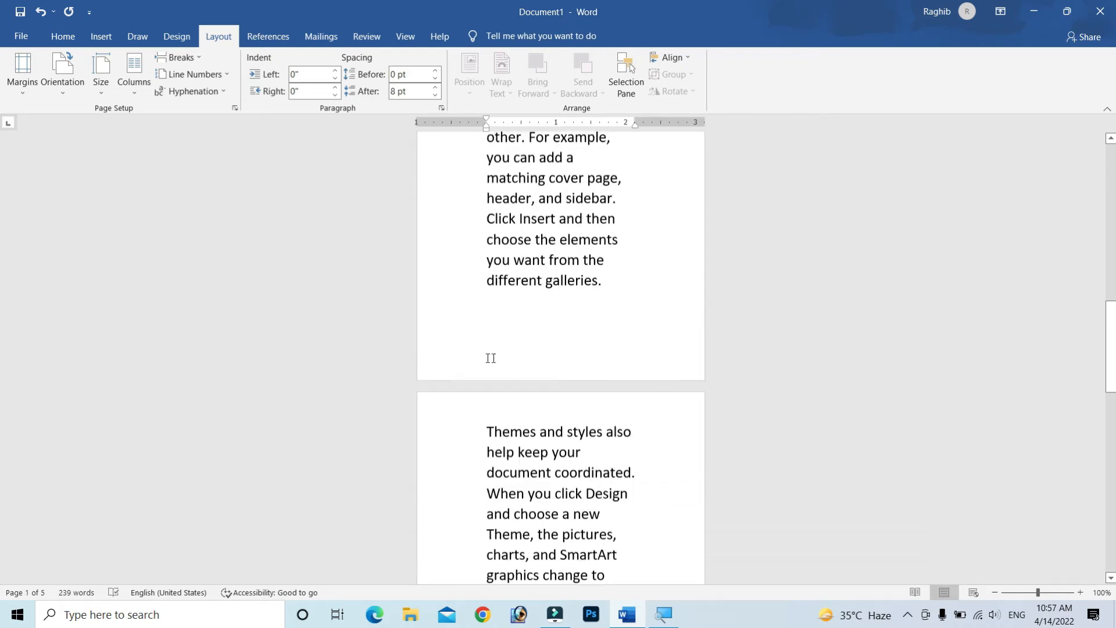
Step: Change the document's paper size to LetterSmall and review the resulting text layout
{"action": "left_click", "coordinate": [100, 75]}
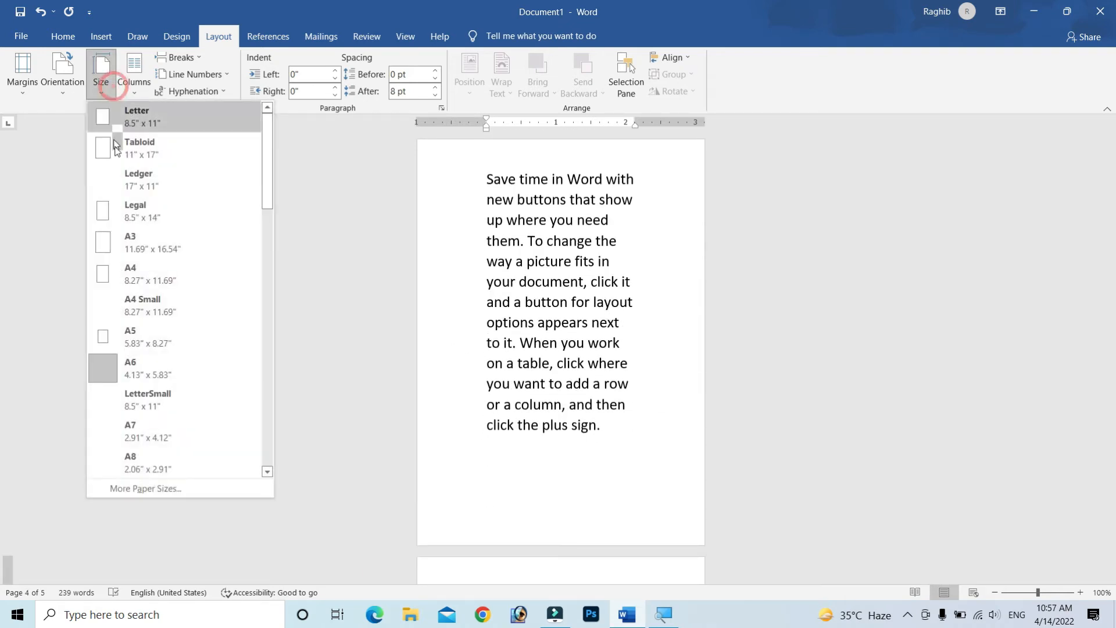
{"action": "left_click", "coordinate": [161, 410]}
{"action": "scroll", "coordinate": [511, 402], "scroll_direction": "up", "scroll_amount": 2}
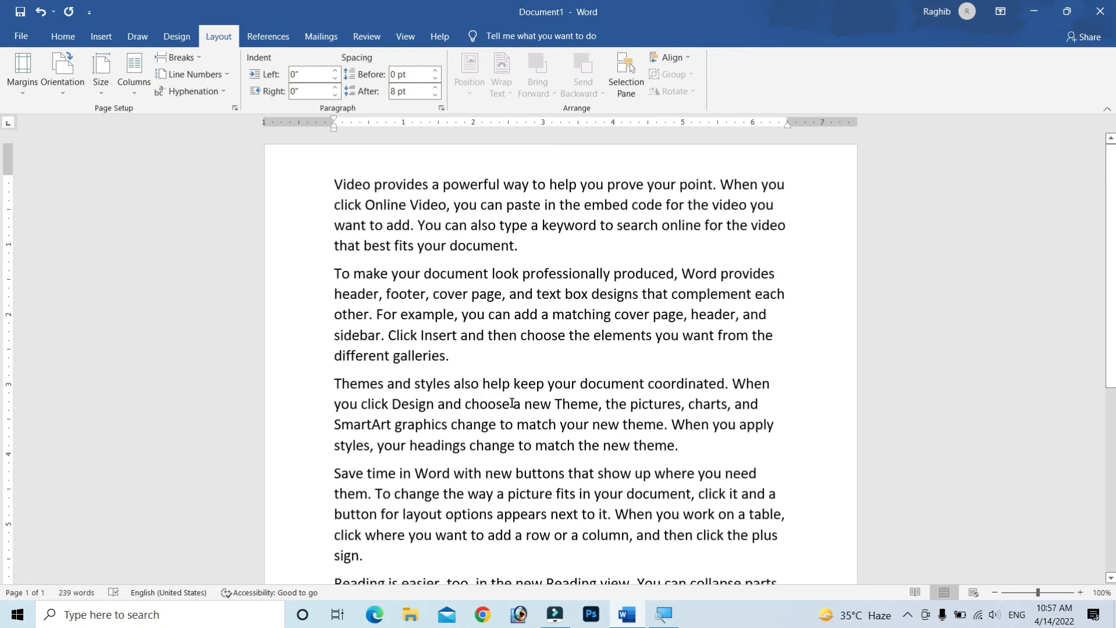
{"action": "scroll", "coordinate": [512, 402], "scroll_direction": "down", "scroll_amount": 5}
{"action": "scroll", "coordinate": [509, 397], "scroll_direction": "up", "scroll_amount": 2}
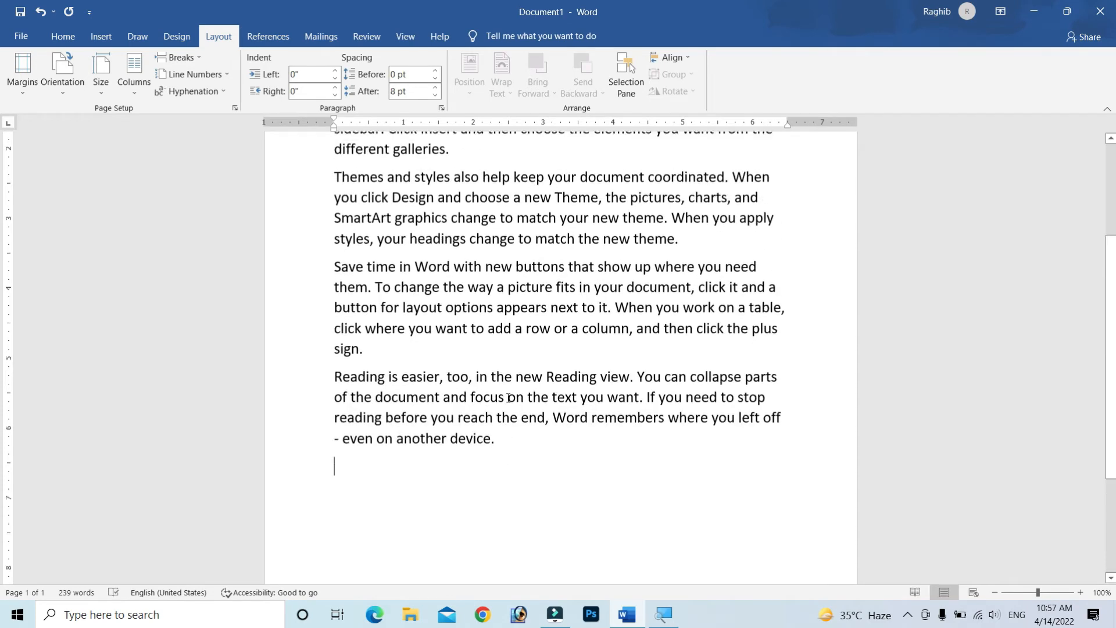
{"action": "scroll", "coordinate": [508, 397], "scroll_direction": "up", "scroll_amount": 3}
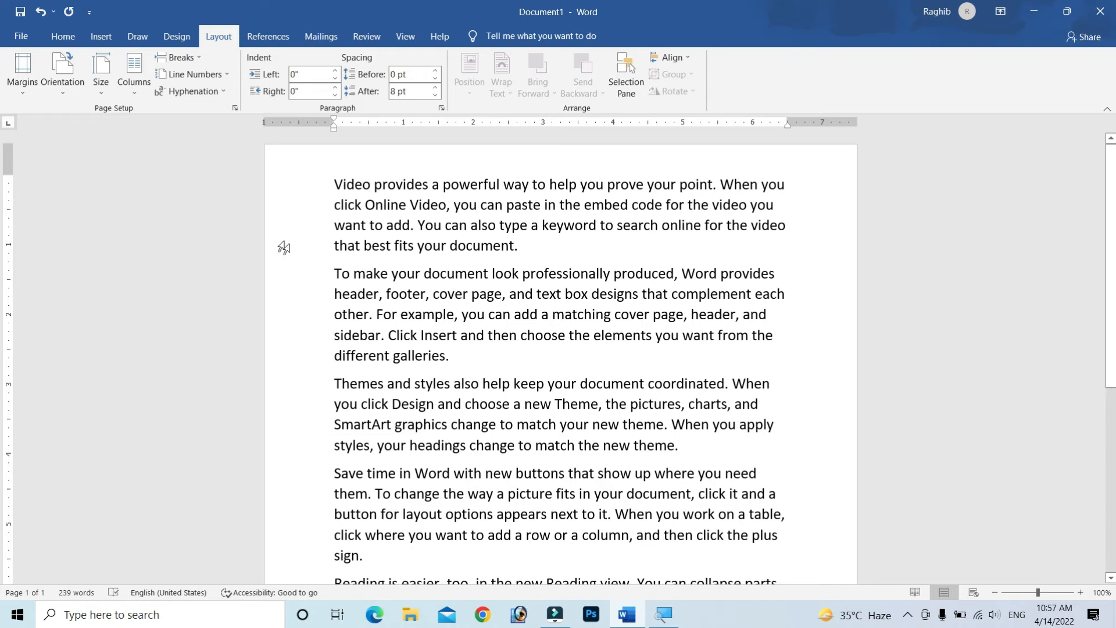
Step: Change the document's paper size to A7 and review the text across the pages
{"action": "left_click", "coordinate": [97, 94]}
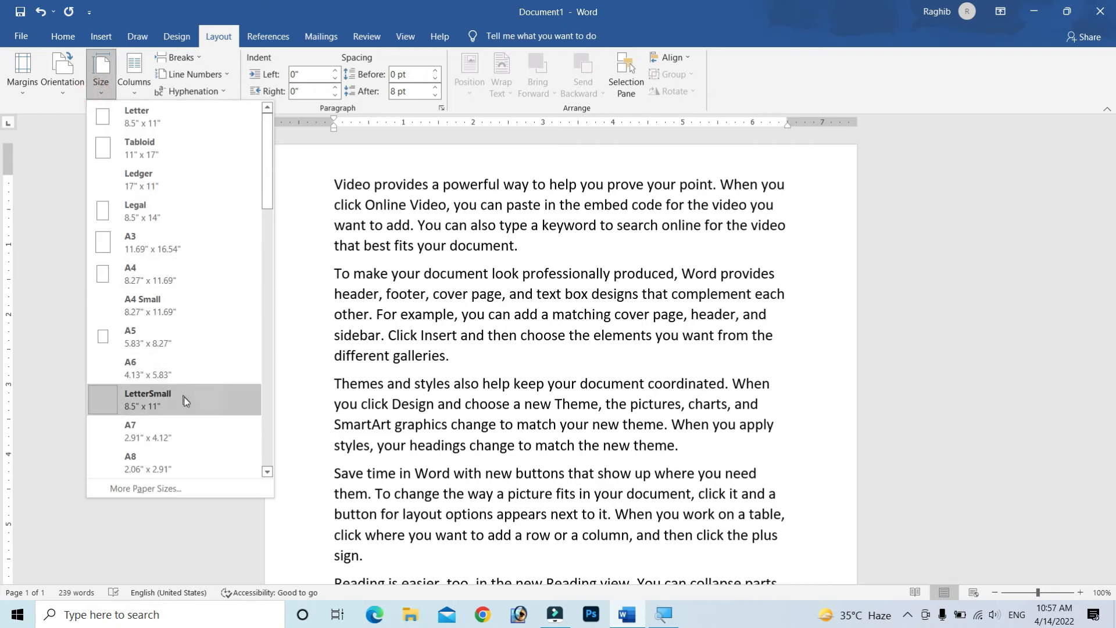
{"action": "left_click", "coordinate": [165, 429]}
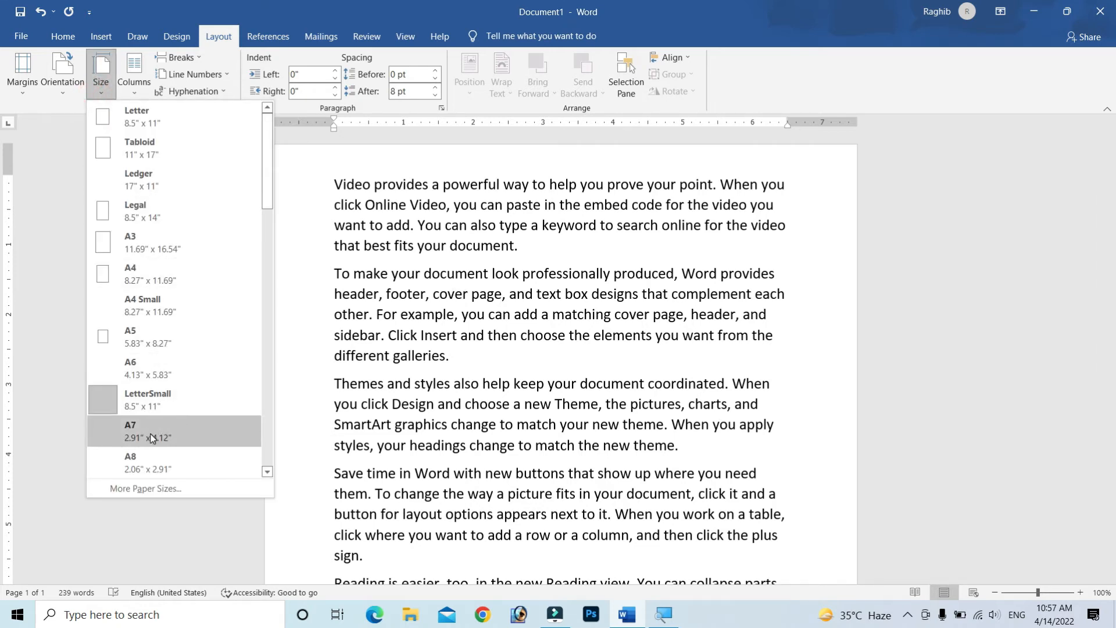
{"action": "scroll", "coordinate": [575, 421], "scroll_direction": "up", "scroll_amount": 10}
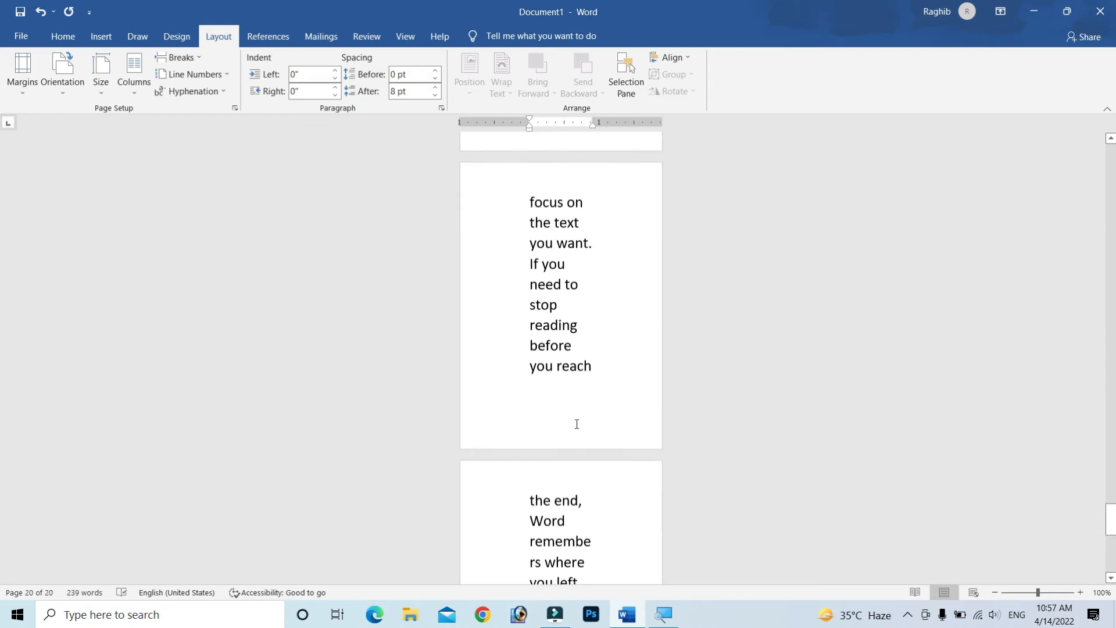
{"action": "scroll", "coordinate": [577, 424], "scroll_direction": "up", "scroll_amount": 15}
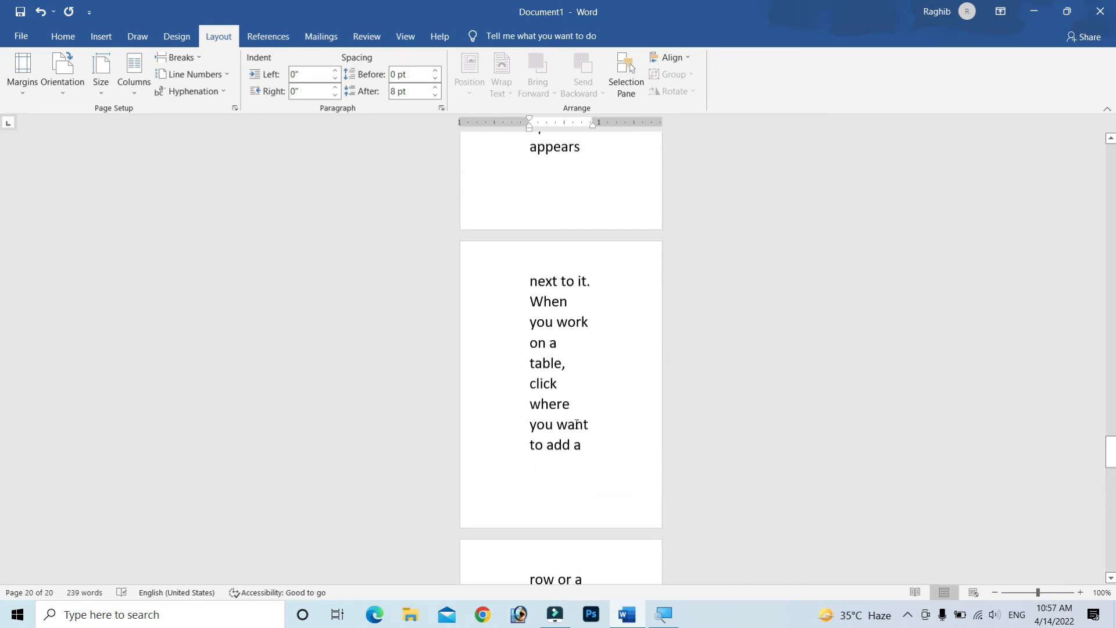
{"action": "scroll", "coordinate": [576, 424], "scroll_direction": "up", "scroll_amount": 20}
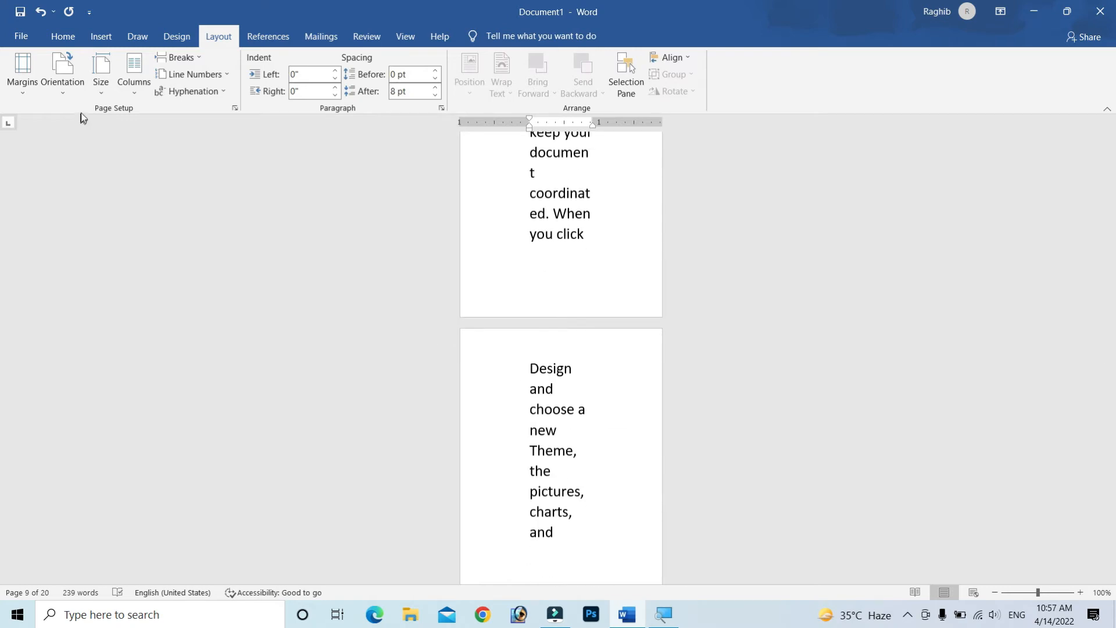
Step: Change the document's paper size to TV NTSC D1 Square Pix 720x540 and review the text on the page
{"action": "left_click", "coordinate": [103, 90]}
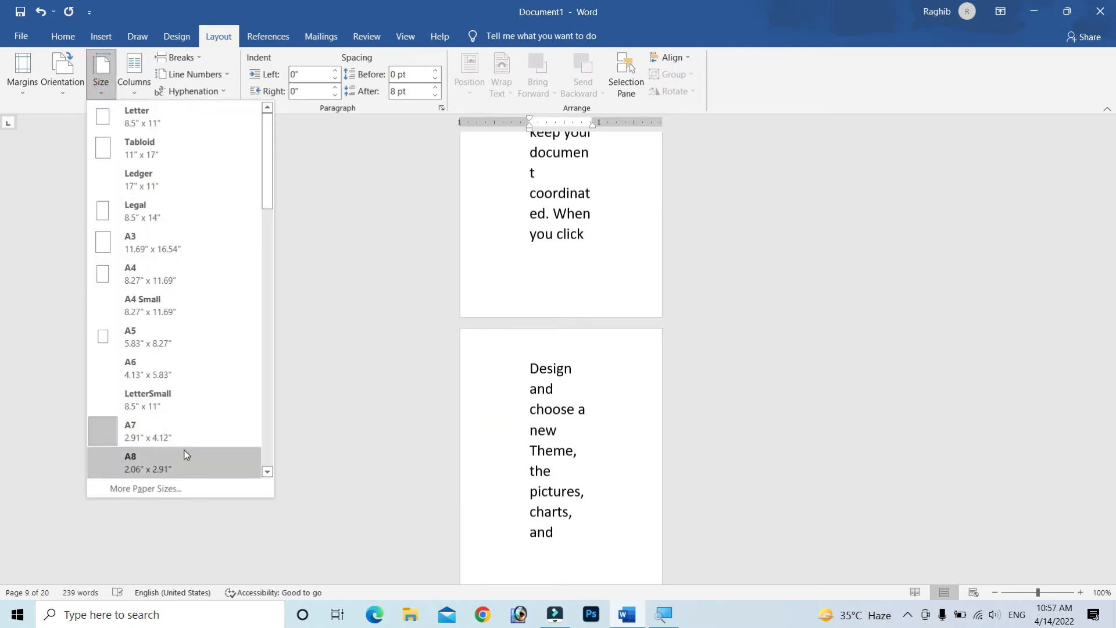
{"action": "scroll", "coordinate": [185, 462], "scroll_direction": "down", "scroll_amount": 2}
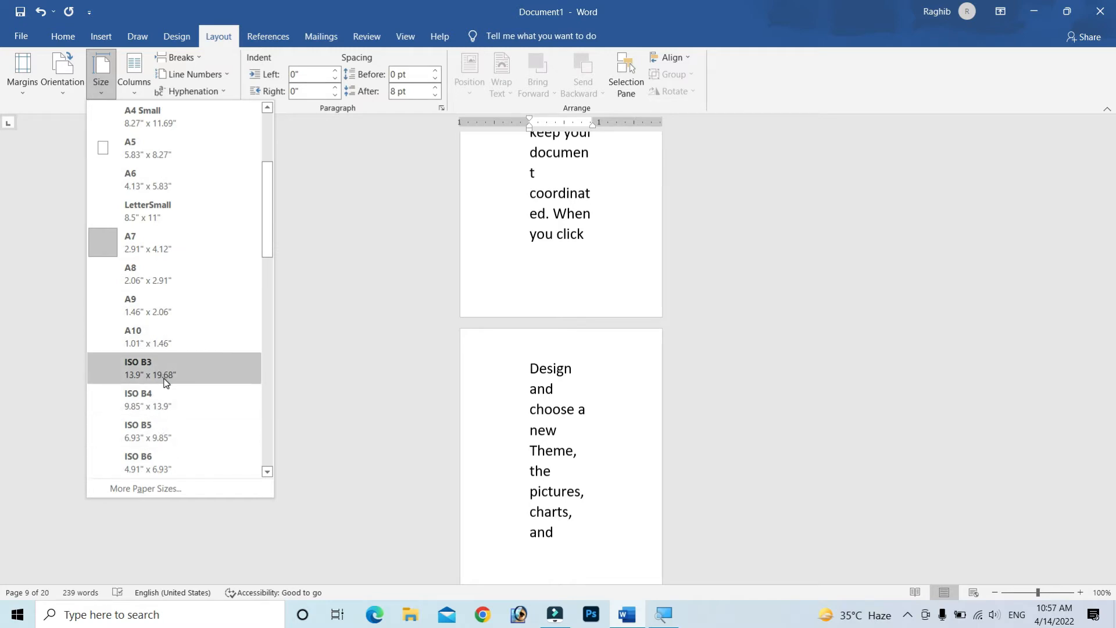
{"action": "scroll", "coordinate": [165, 381], "scroll_direction": "down", "scroll_amount": 8}
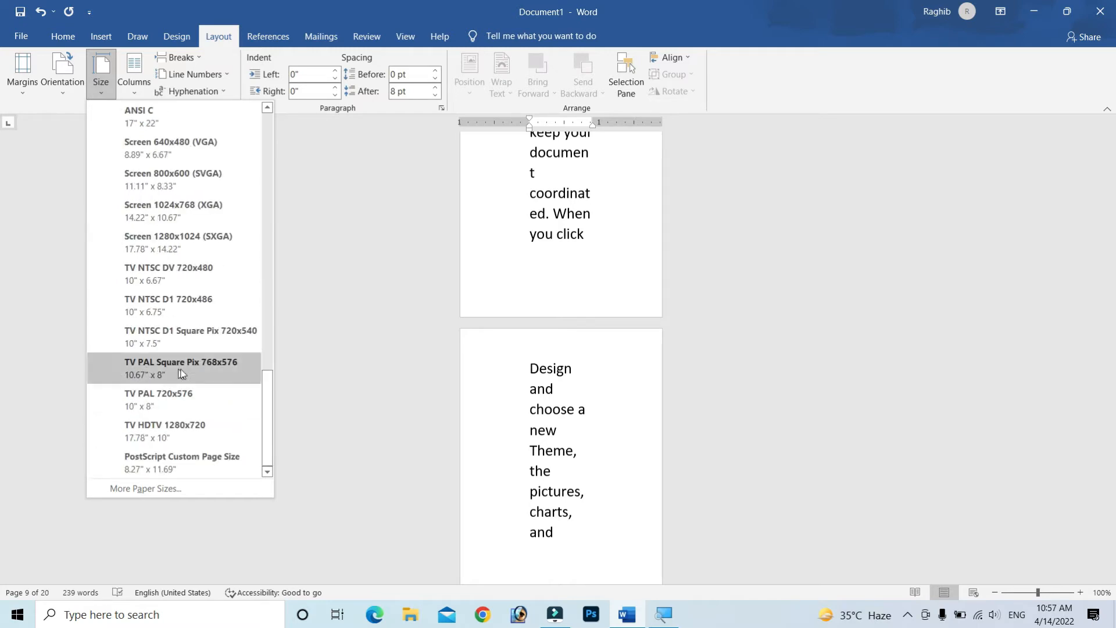
{"action": "left_click", "coordinate": [159, 348]}
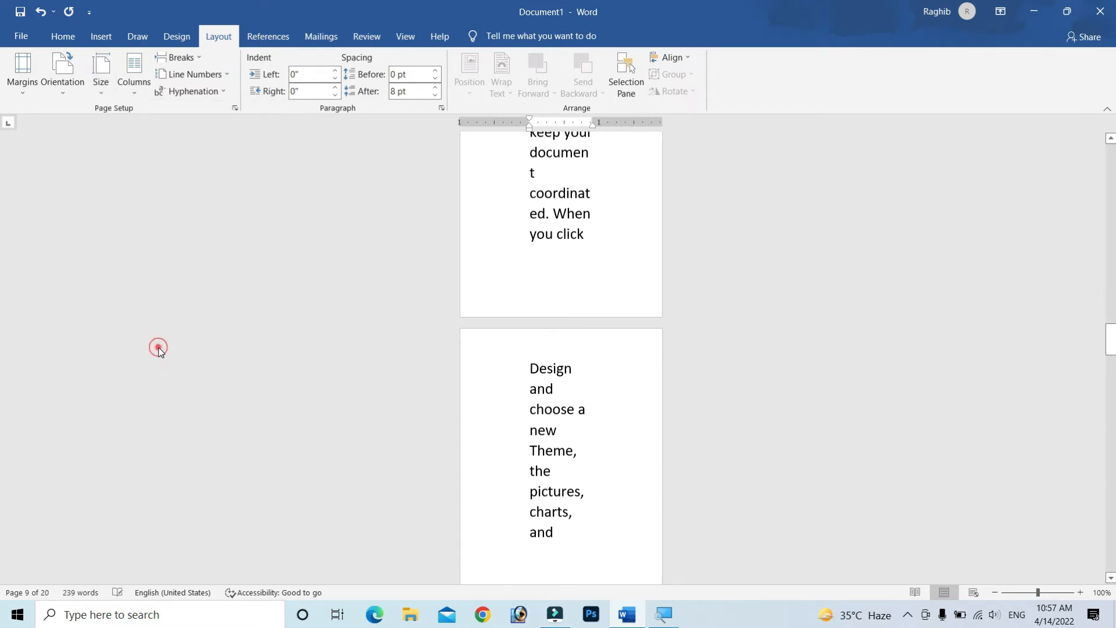
{"action": "scroll", "coordinate": [563, 399], "scroll_direction": "down", "scroll_amount": 5}
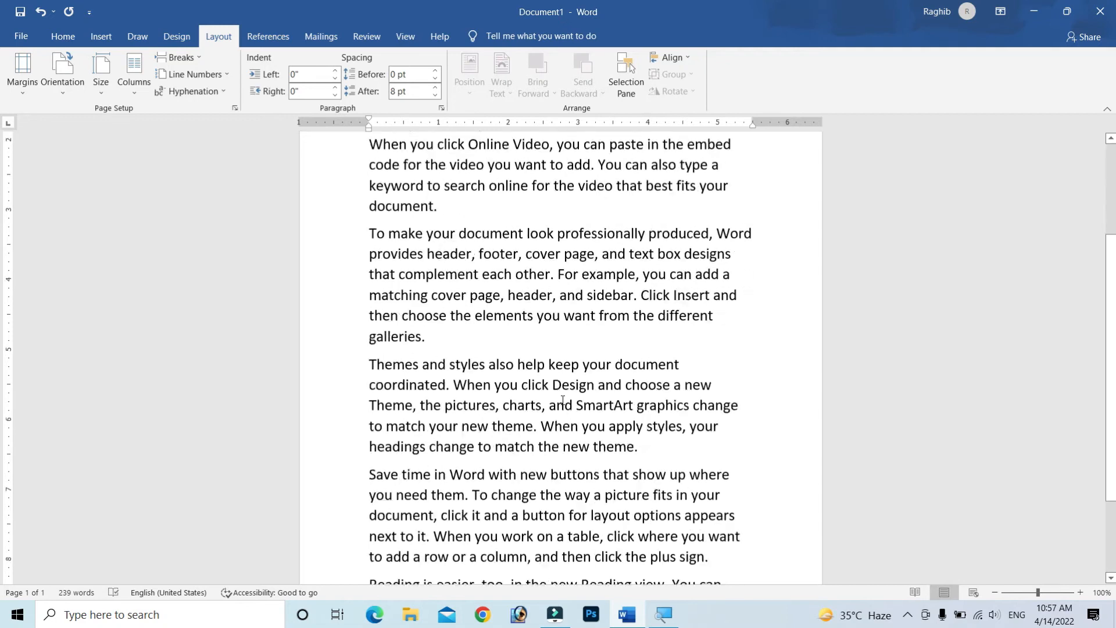
{"action": "scroll", "coordinate": [555, 389], "scroll_direction": "up", "scroll_amount": 3}
{"action": "scroll", "coordinate": [555, 390], "scroll_direction": "up", "scroll_amount": 2}
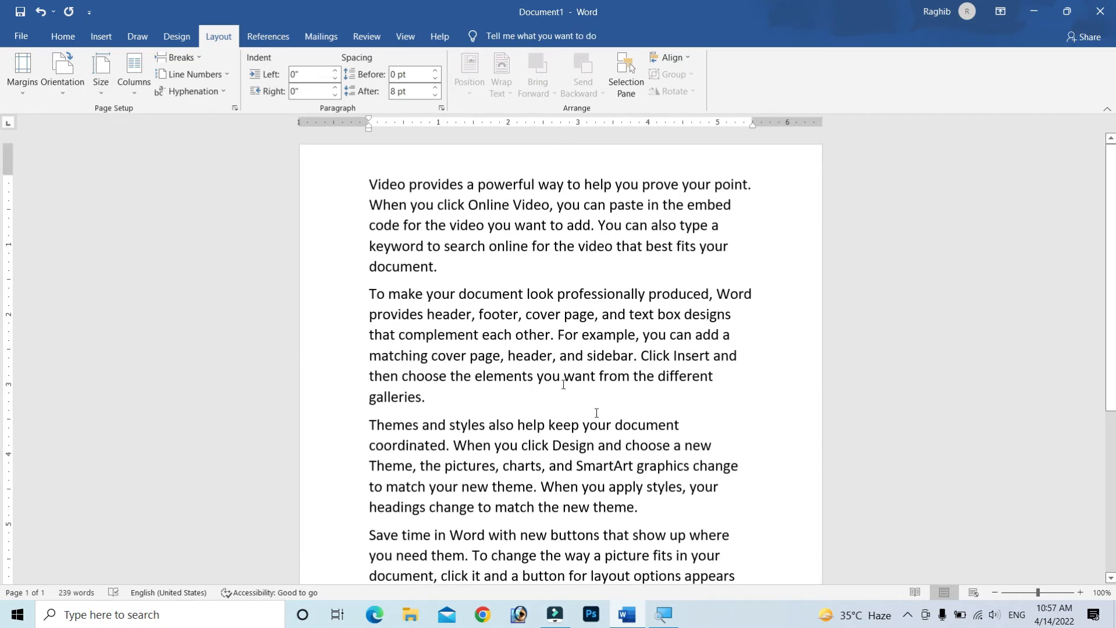
Step: Delete all the document text and set a custom paper size 2.8 inches wide and 1.9 inches high
{"action": "key", "text": "ctrl+a"}
{"action": "key", "text": "Delete"}
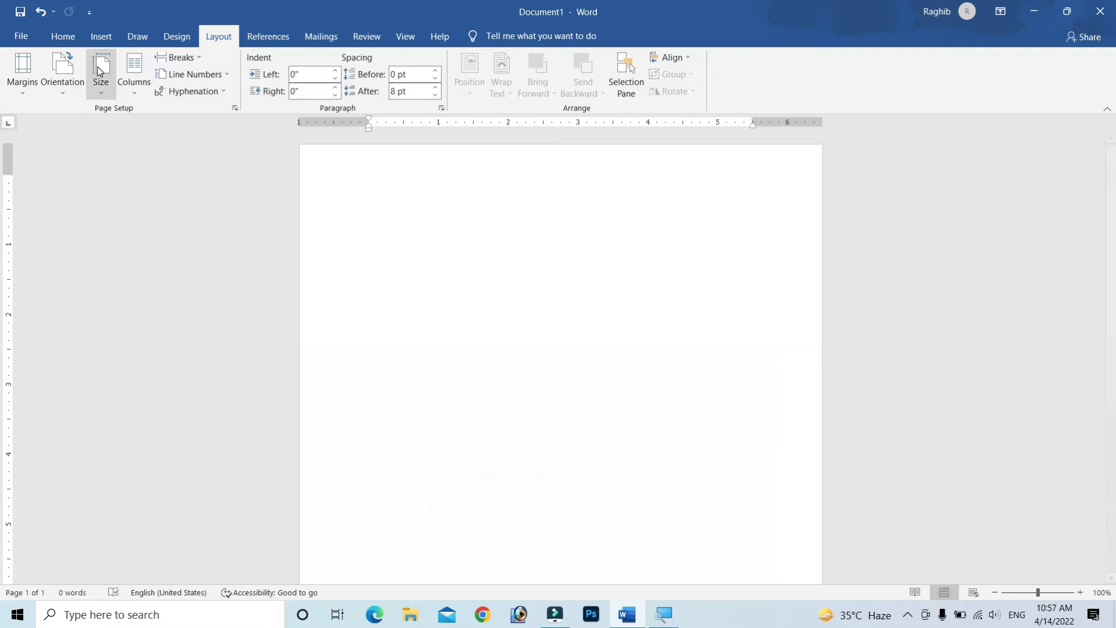
{"action": "left_click", "coordinate": [102, 87]}
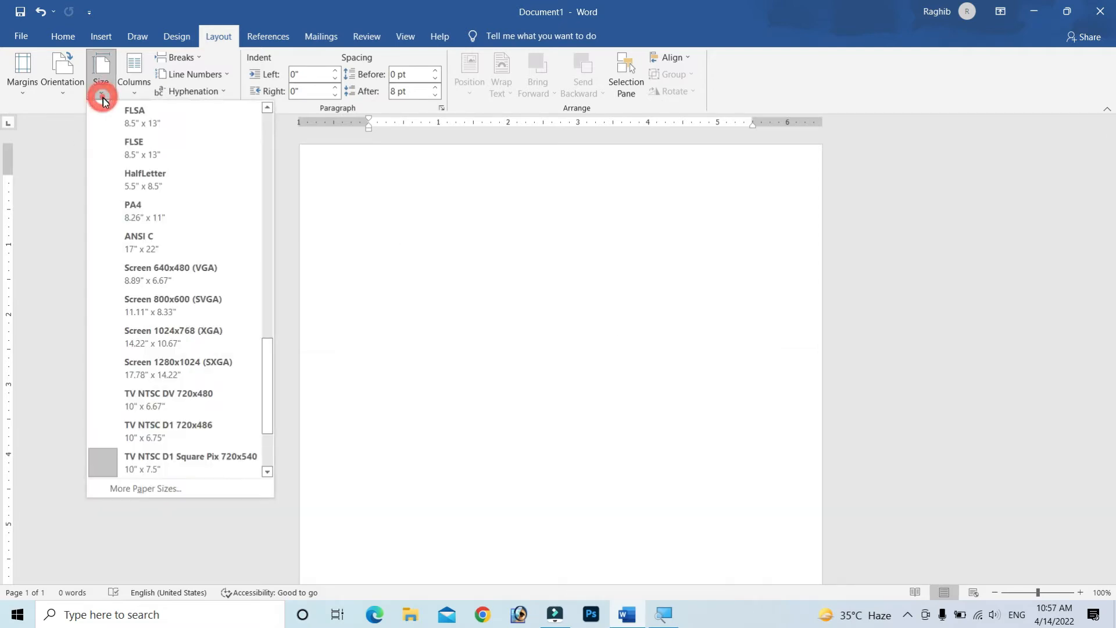
{"action": "left_click", "coordinate": [147, 492]}
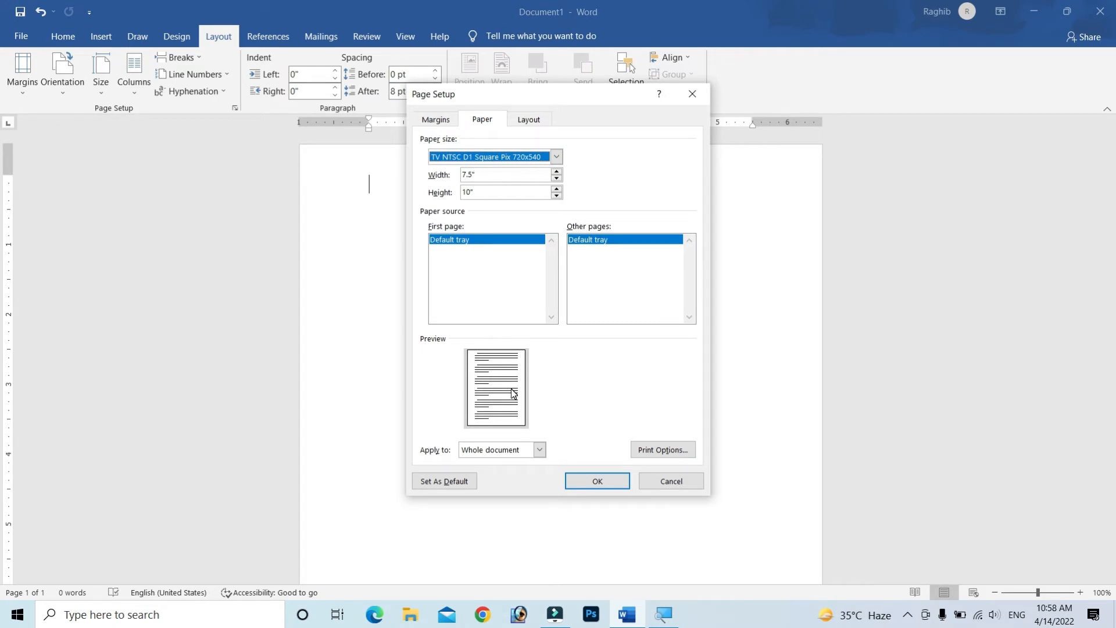
{"action": "double_click", "coordinate": [492, 175]}
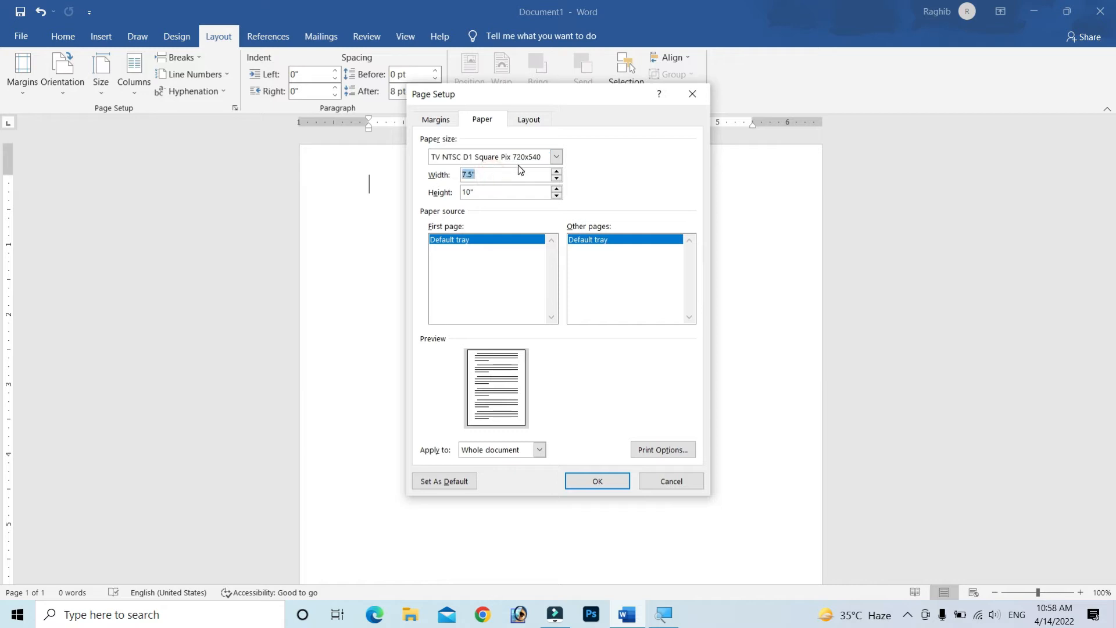
{"action": "type", "text": "2.8"}
{"action": "left_click", "coordinate": [508, 189]}
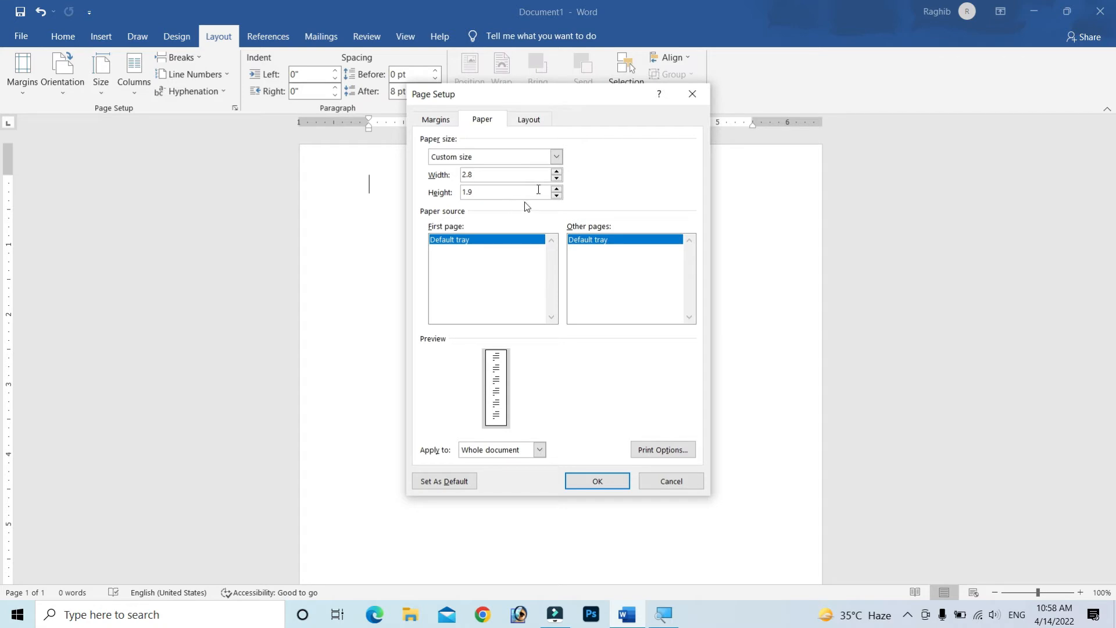
{"action": "left_click", "coordinate": [604, 379]}
{"action": "left_click", "coordinate": [500, 174]}
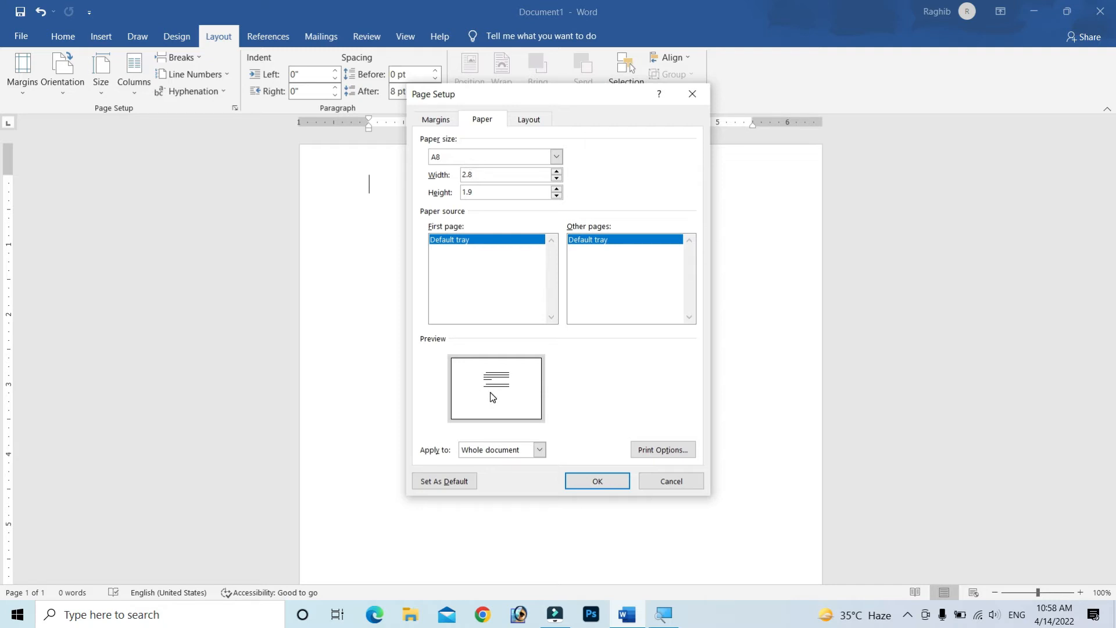
{"action": "left_click", "coordinate": [596, 487]}
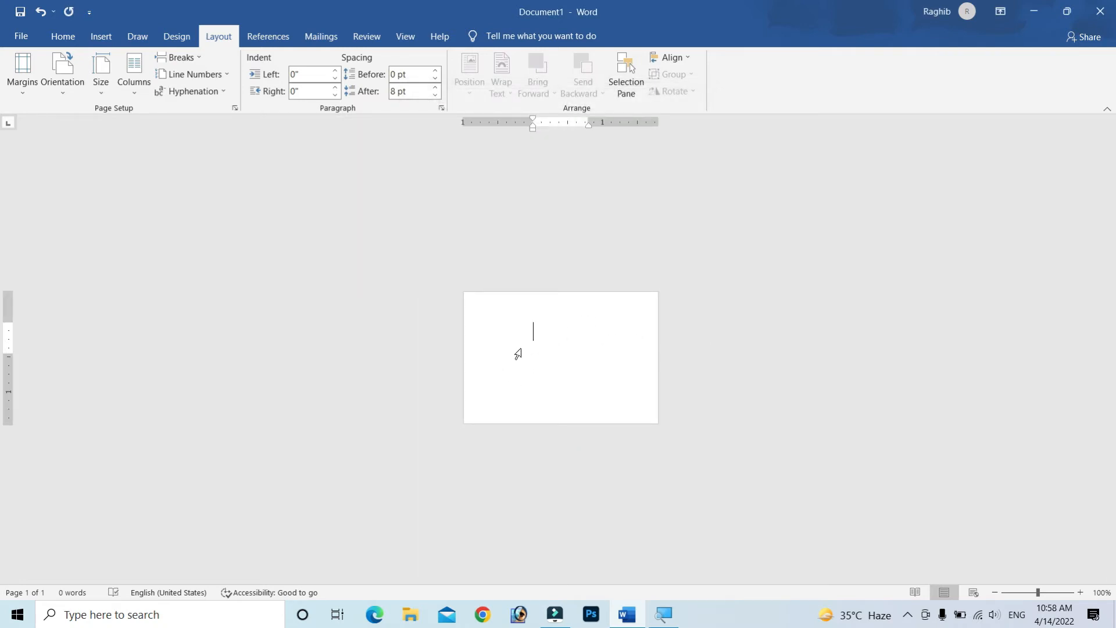
Step: Enter the sample text "hggdrhgdrshgds" on the small page and trim it back to "hggdrh"
{"action": "type", "text": "hggdrhgdrshgds"}
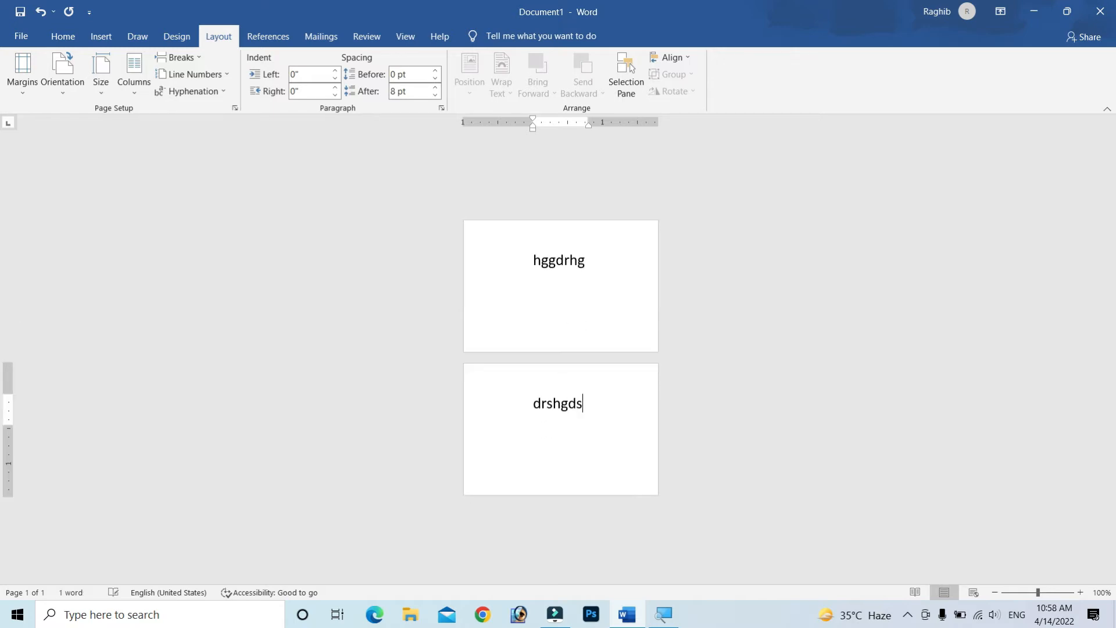
{"action": "key", "text": "BackSpace"}
{"action": "key", "text": "BackSpace"}
{"action": "key", "text": "BackSpace"}
{"action": "key", "text": "BackSpace"}
{"action": "key", "text": "BackSpace"}
{"action": "key", "text": "BackSpace"}
{"action": "key", "text": "BackSpace"}
{"action": "key", "text": "BackSpace"}
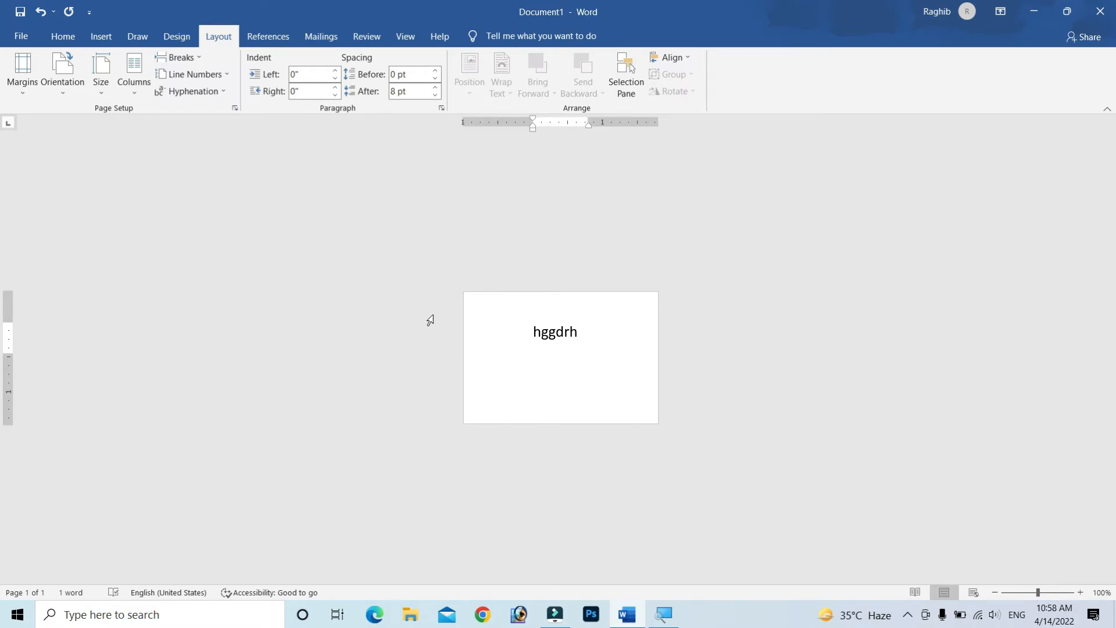
Step: Examine the paper size, layout and margin options in the page setup settings without applying changes
{"action": "left_click", "coordinate": [105, 88]}
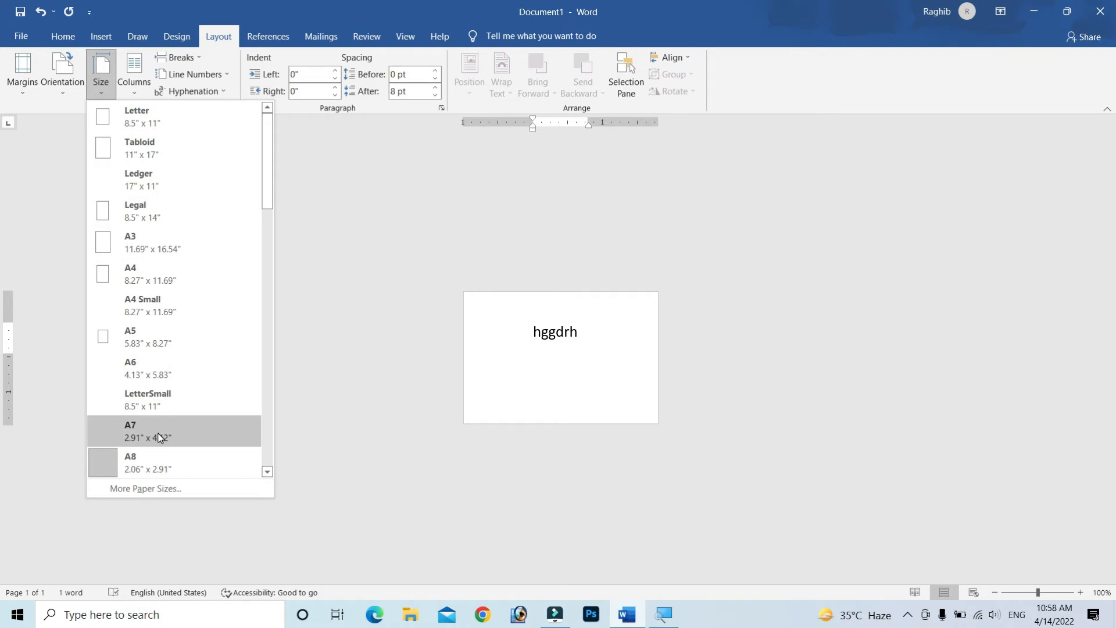
{"action": "left_click", "coordinate": [146, 488]}
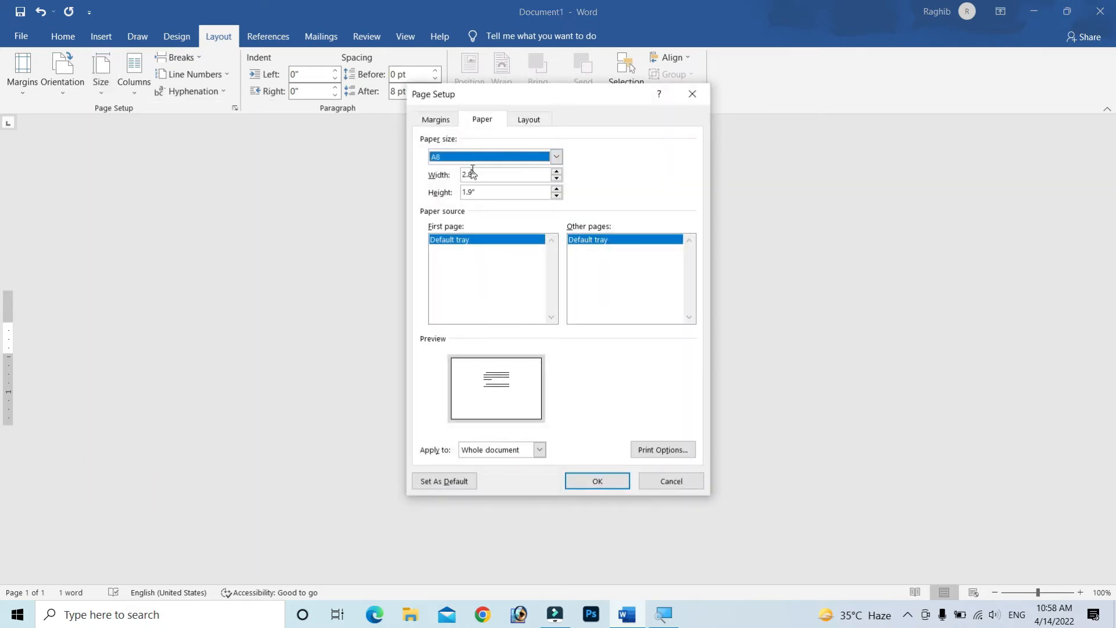
{"action": "left_click", "coordinate": [557, 159]}
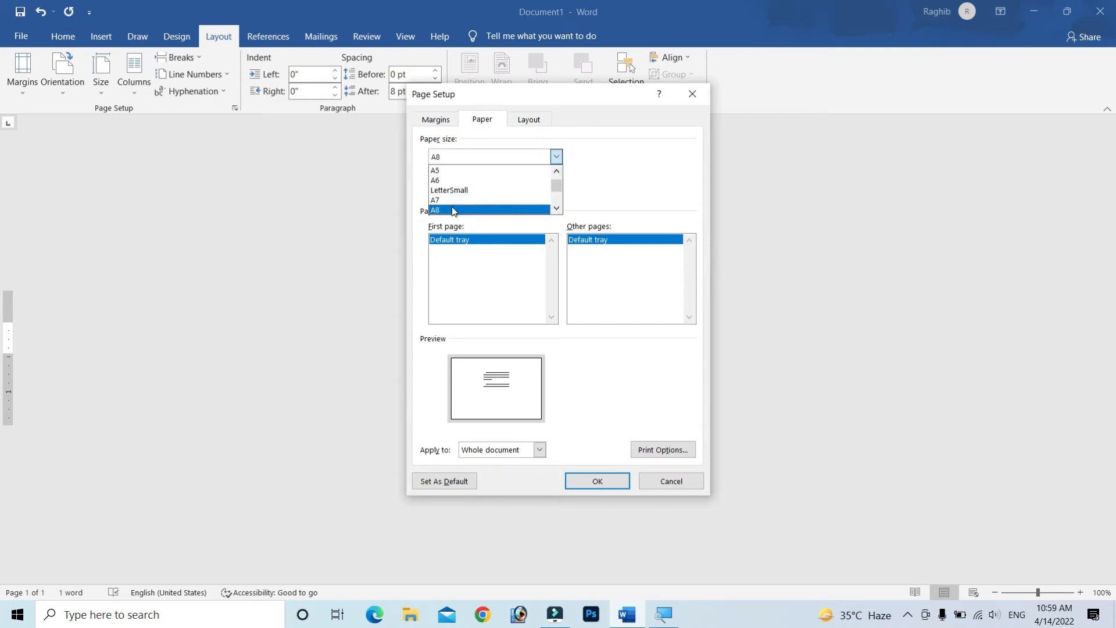
{"action": "scroll", "coordinate": [458, 198], "scroll_direction": "up", "scroll_amount": 2}
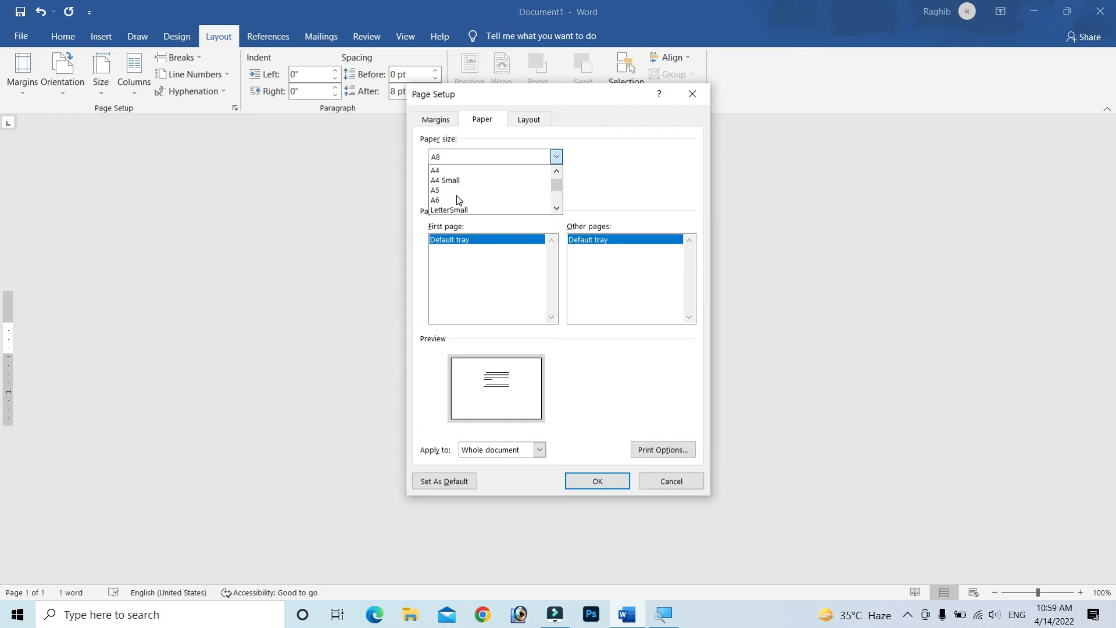
{"action": "scroll", "coordinate": [457, 198], "scroll_direction": "up", "scroll_amount": 2}
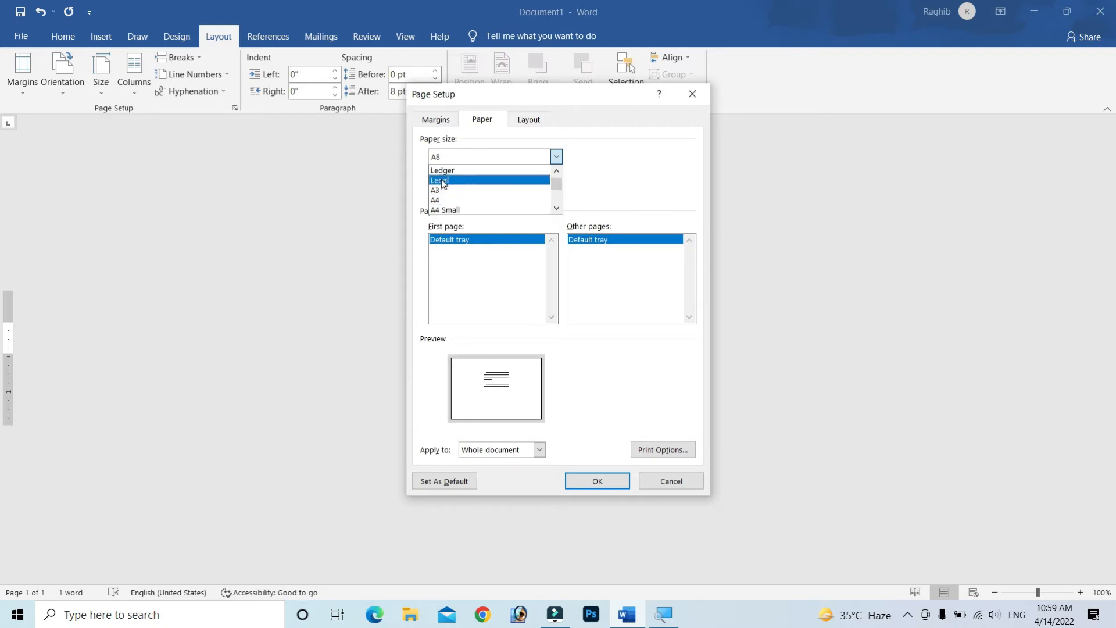
{"action": "left_click", "coordinate": [645, 175]}
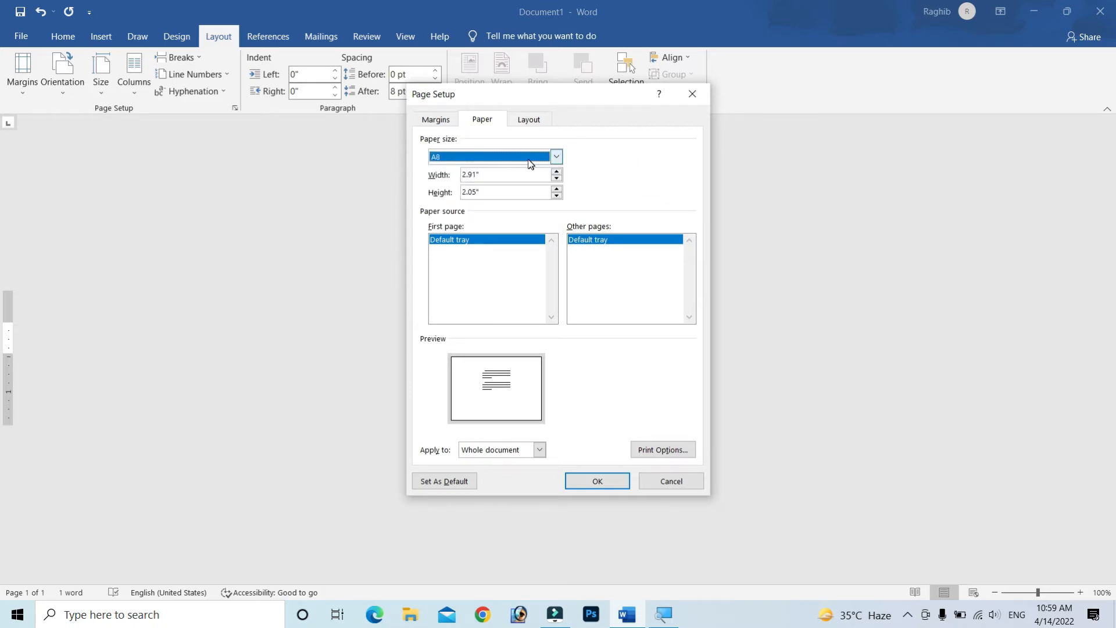
{"action": "left_click", "coordinate": [515, 120]}
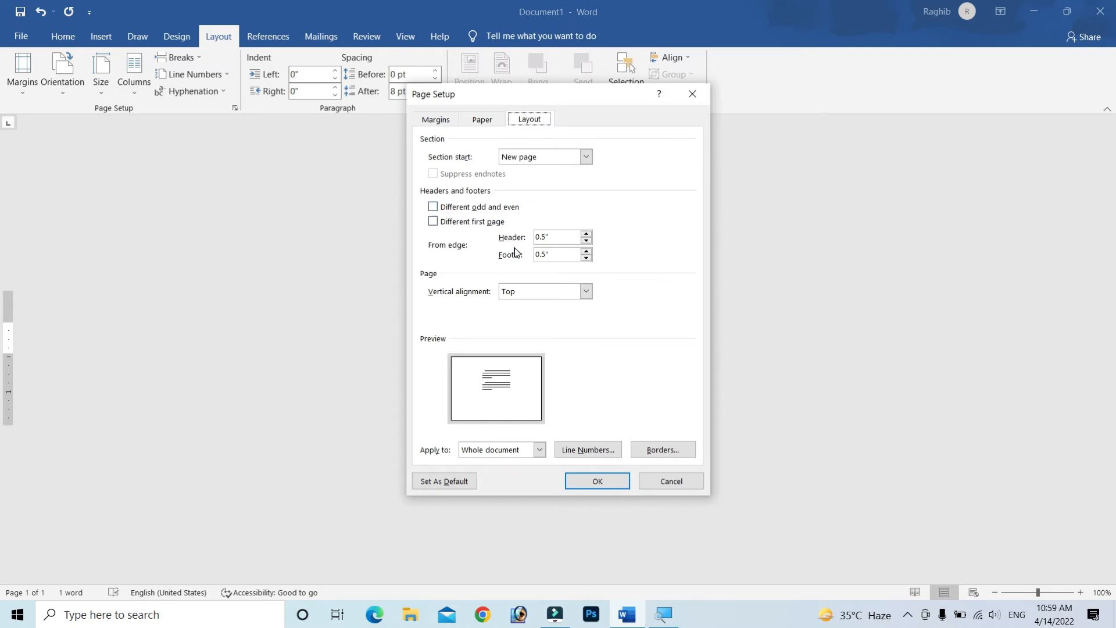
{"action": "left_click", "coordinate": [447, 122]}
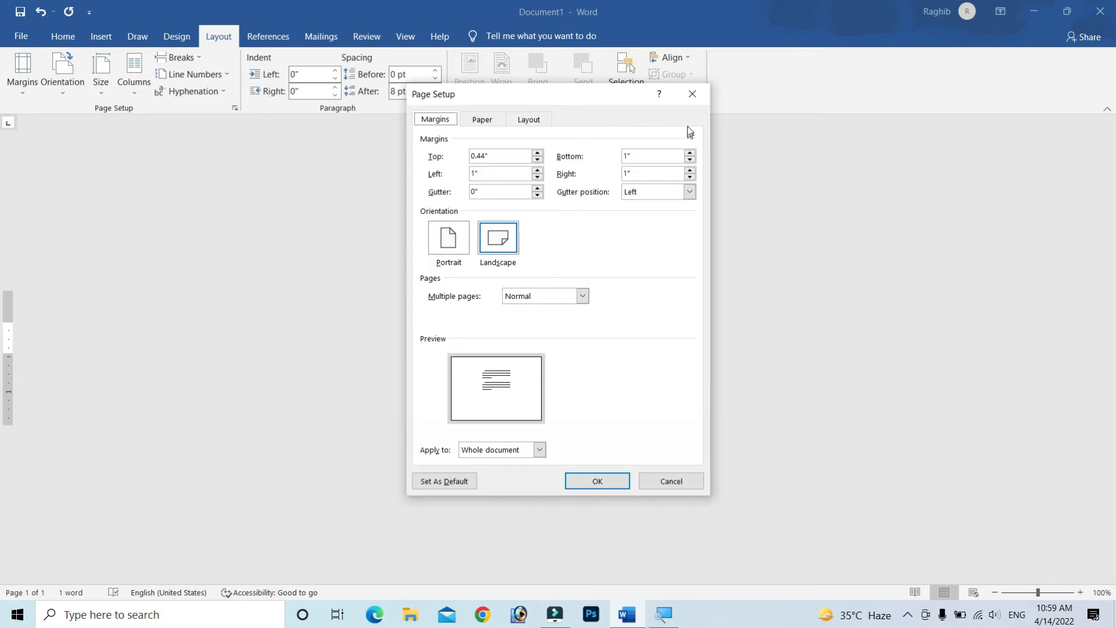
{"action": "left_click", "coordinate": [691, 93]}
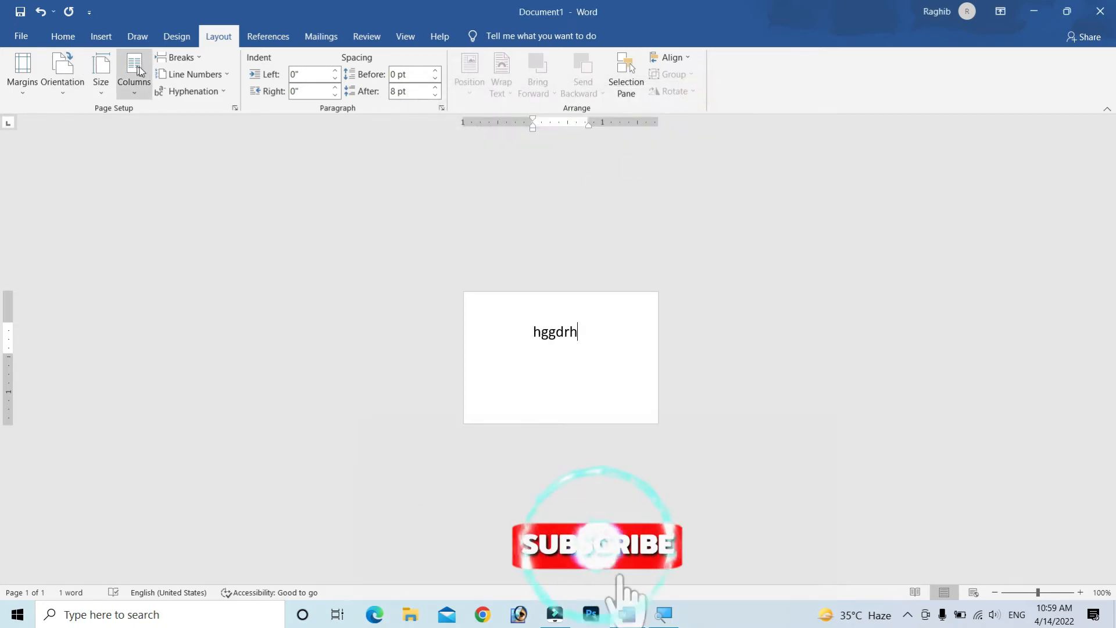
Step: Change the document's paper size to A4 and look through the list of other available sizes
{"action": "left_click", "coordinate": [104, 96]}
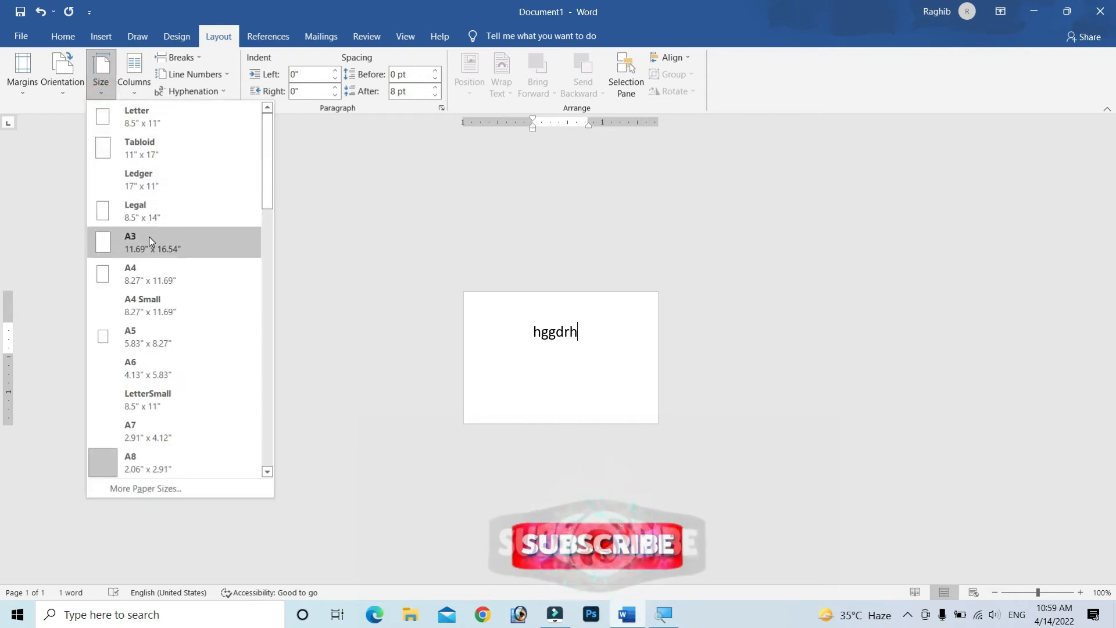
{"action": "left_click", "coordinate": [146, 275]}
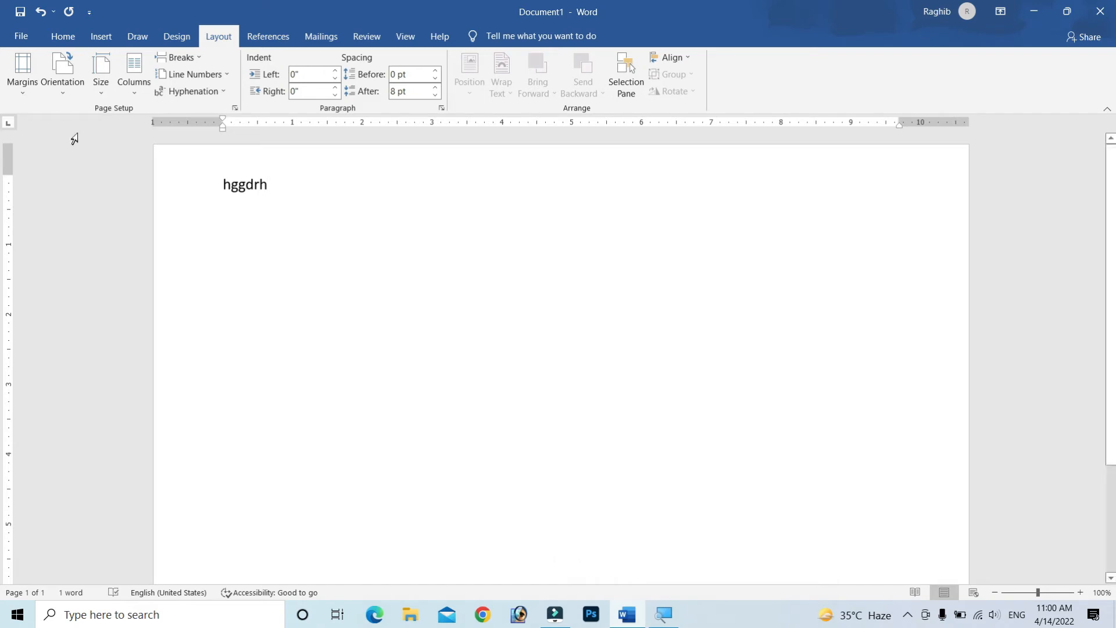
{"action": "left_click", "coordinate": [103, 92]}
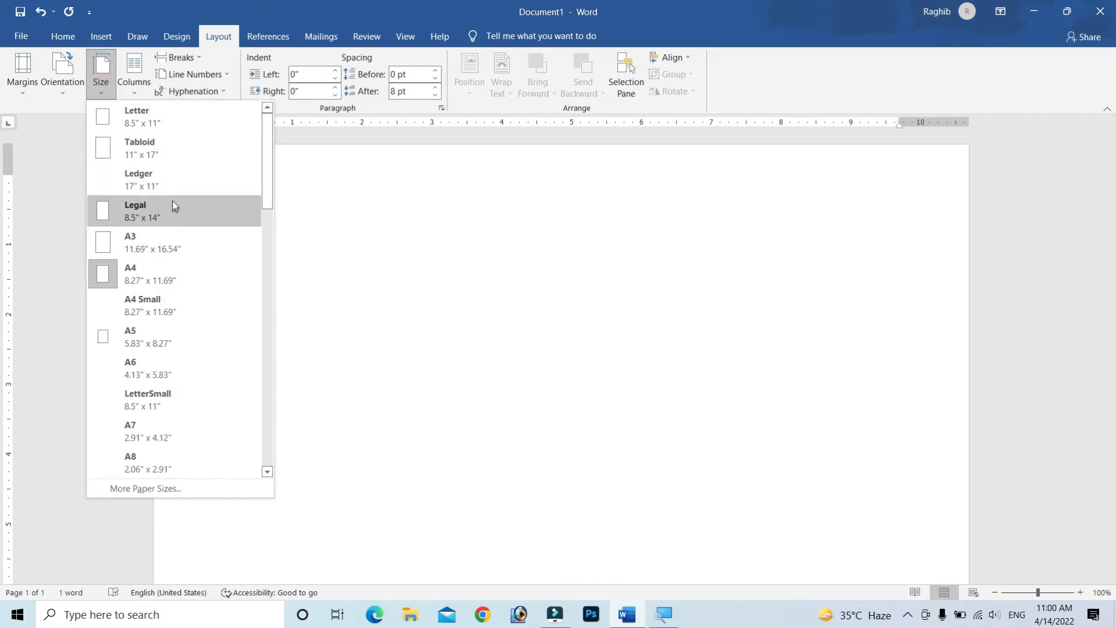
{"action": "scroll", "coordinate": [164, 267], "scroll_direction": "down", "scroll_amount": 4}
{"action": "scroll", "coordinate": [165, 293], "scroll_direction": "down", "scroll_amount": 4}
{"action": "scroll", "coordinate": [163, 295], "scroll_direction": "up", "scroll_amount": 8}
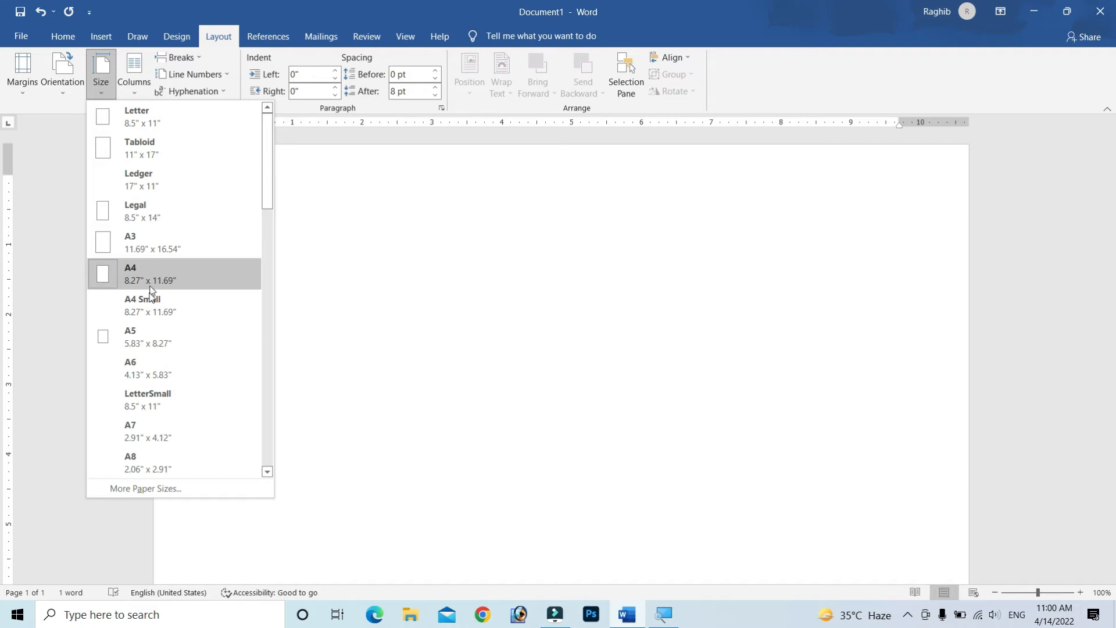
{"action": "left_click", "coordinate": [378, 223]}
Step: Delete the sample text "hggdrh" from the page
{"action": "key", "text": "BackSpace"}
{"action": "key", "text": "BackSpace"}
{"action": "key", "text": "BackSpace"}
{"action": "key", "text": "BackSpace"}
{"action": "key", "text": "BackSpace"}
{"action": "key", "text": "BackSpace"}
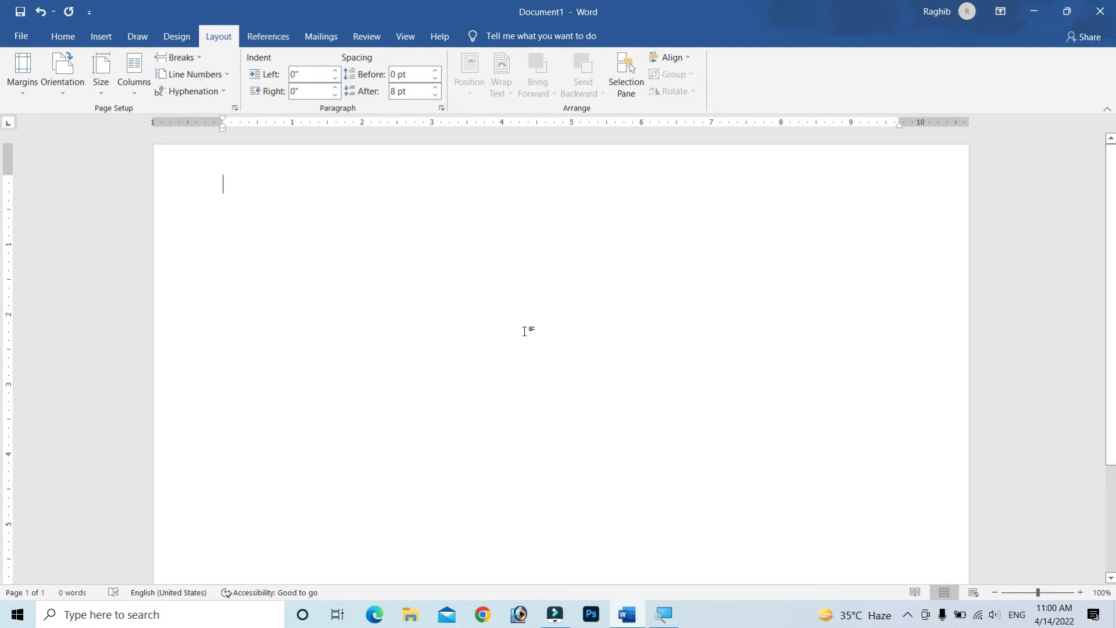
Step: Increase the page's top margin to about 1.4 inches on the ruler and enter the sample text "hrtfhrtdyh"
{"action": "left_click", "coordinate": [26, 93]}
{"action": "left_click", "coordinate": [405, 308]}
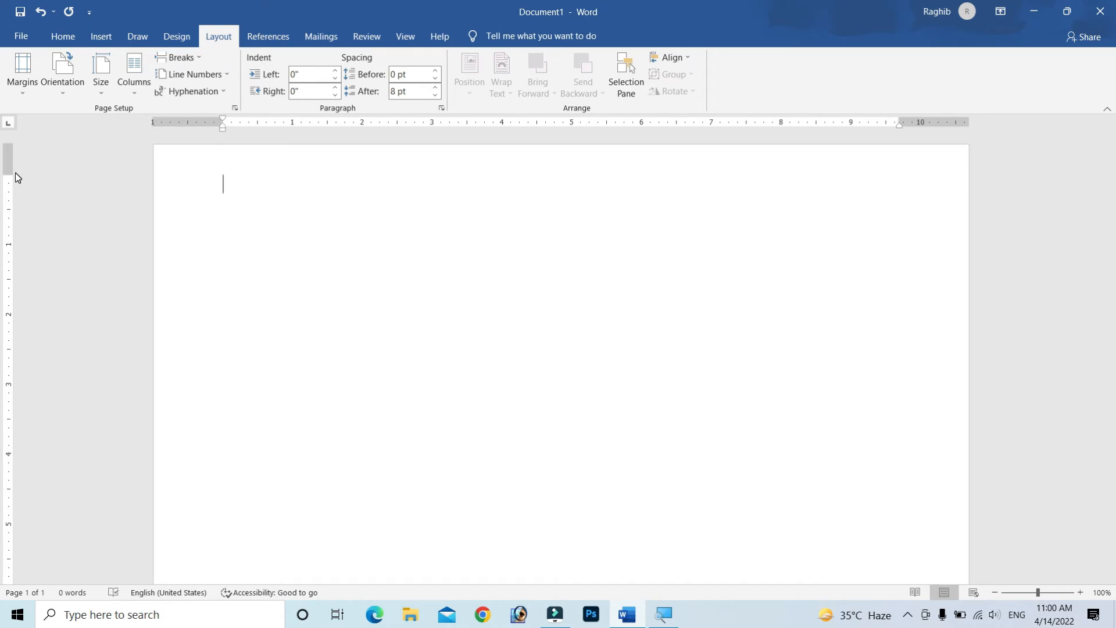
{"action": "left_click_drag", "start_coordinate": [11, 173], "coordinate": [20, 248]}
{"action": "type", "text": "hrtfhrtdyh"}
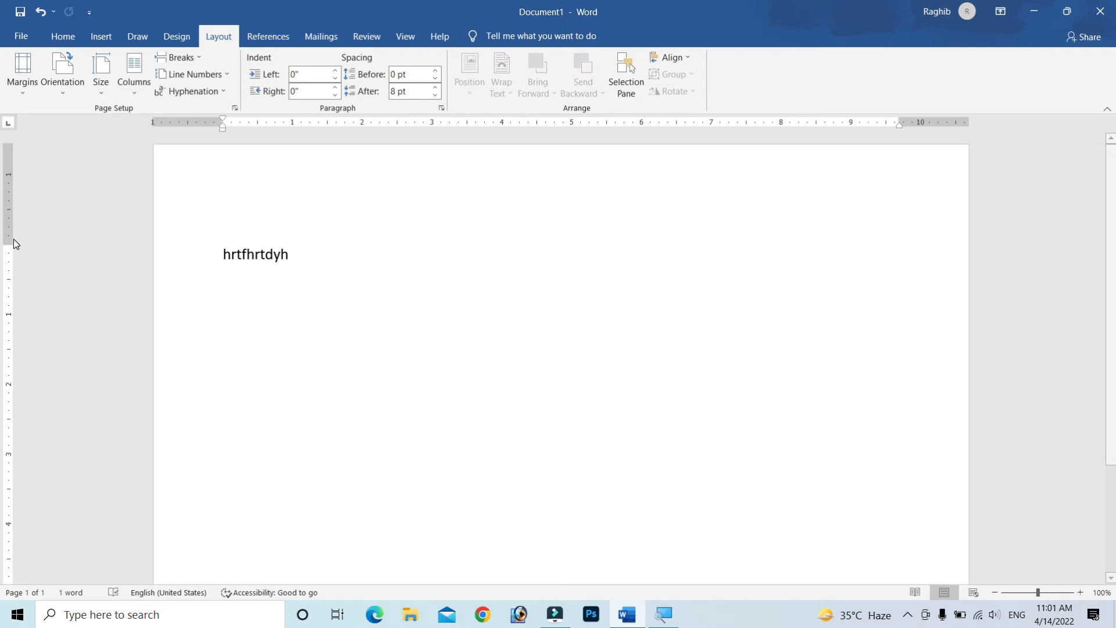
Step: Reduce the top margin to about 0.2 inches and the left margin to about 0.7 inches on the rulers
{"action": "left_click_drag", "start_coordinate": [10, 242], "coordinate": [13, 158]}
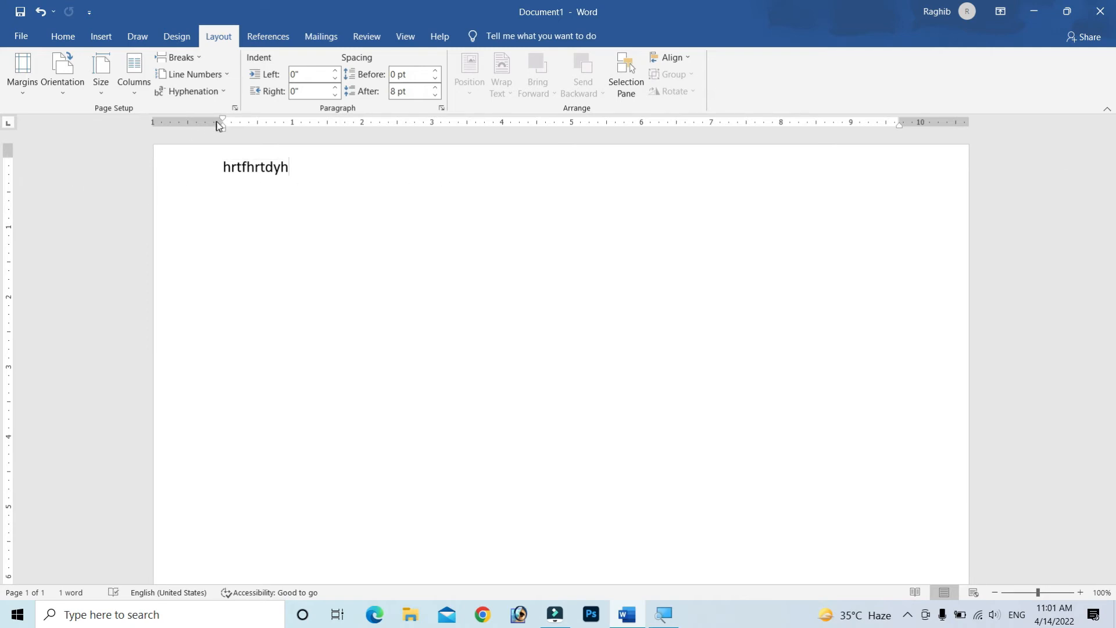
{"action": "mouse_move", "coordinate": [221, 121]}
{"action": "left_mouse_down"}
{"action": "mouse_move", "coordinate": [186, 124]}
{"action": "mouse_move", "coordinate": [328, 126]}
{"action": "mouse_move", "coordinate": [221, 124]}
{"action": "mouse_move", "coordinate": [201, 146]}
{"action": "left_mouse_up"}
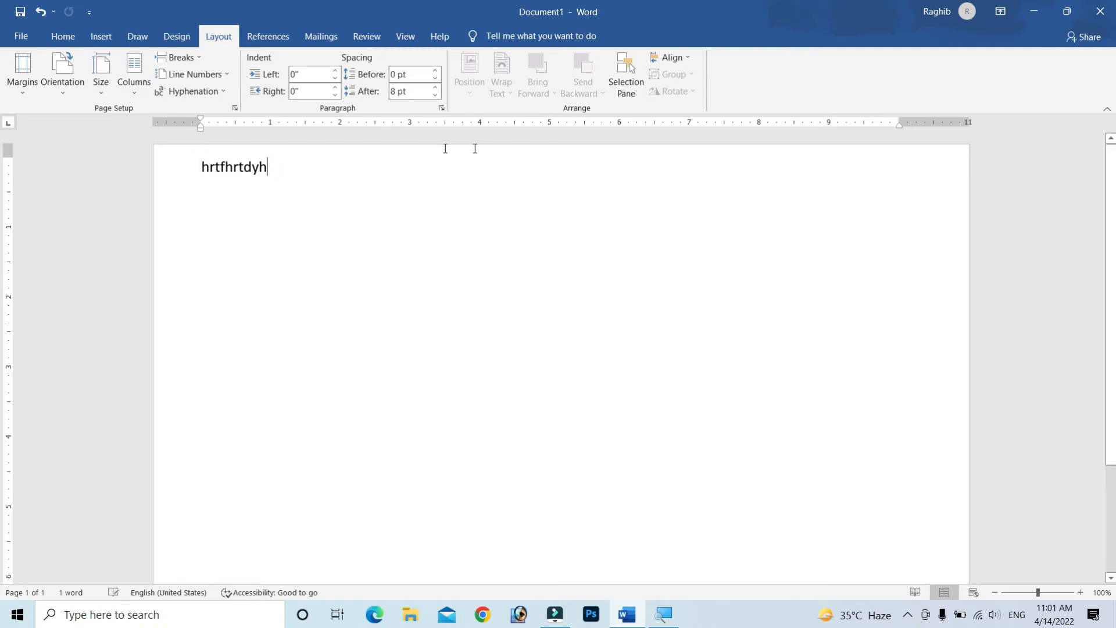
Step: Delete the sample text "hrtfhrtdyh" and apply the preset with margins of about 0.5 inches on the page
{"action": "key", "text": "BackSpace"}
{"action": "key", "text": "BackSpace"}
{"action": "key", "text": "BackSpace"}
{"action": "key", "text": "BackSpace"}
{"action": "key", "text": "BackSpace"}
{"action": "key", "text": "BackSpace"}
{"action": "key", "text": "BackSpace"}
{"action": "key", "text": "BackSpace"}
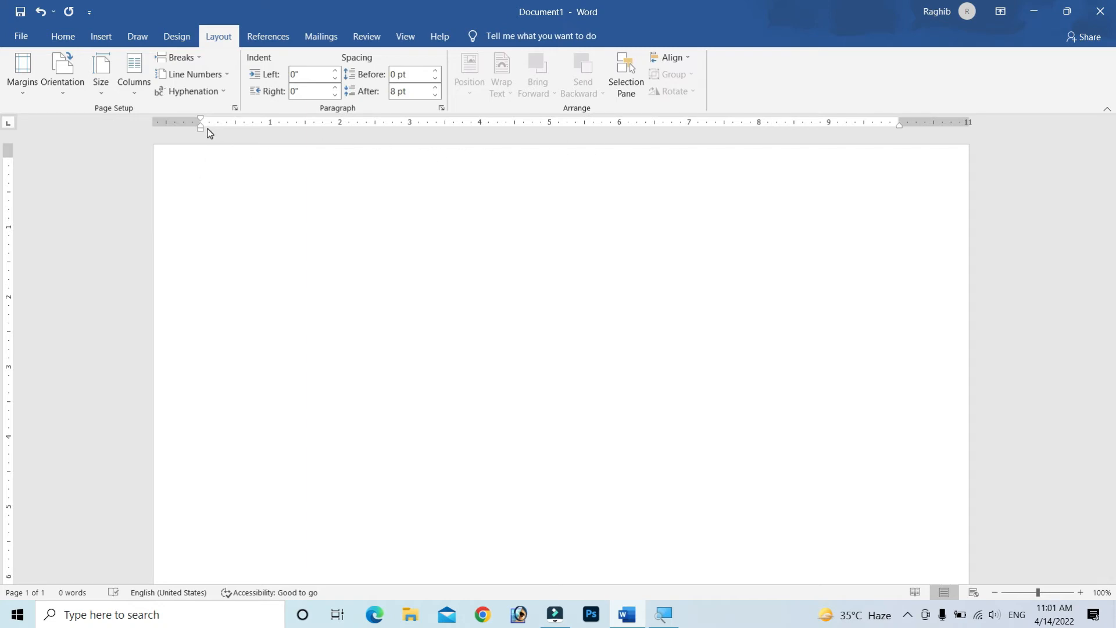
{"action": "left_click", "coordinate": [21, 88]}
{"action": "left_click", "coordinate": [79, 178]}
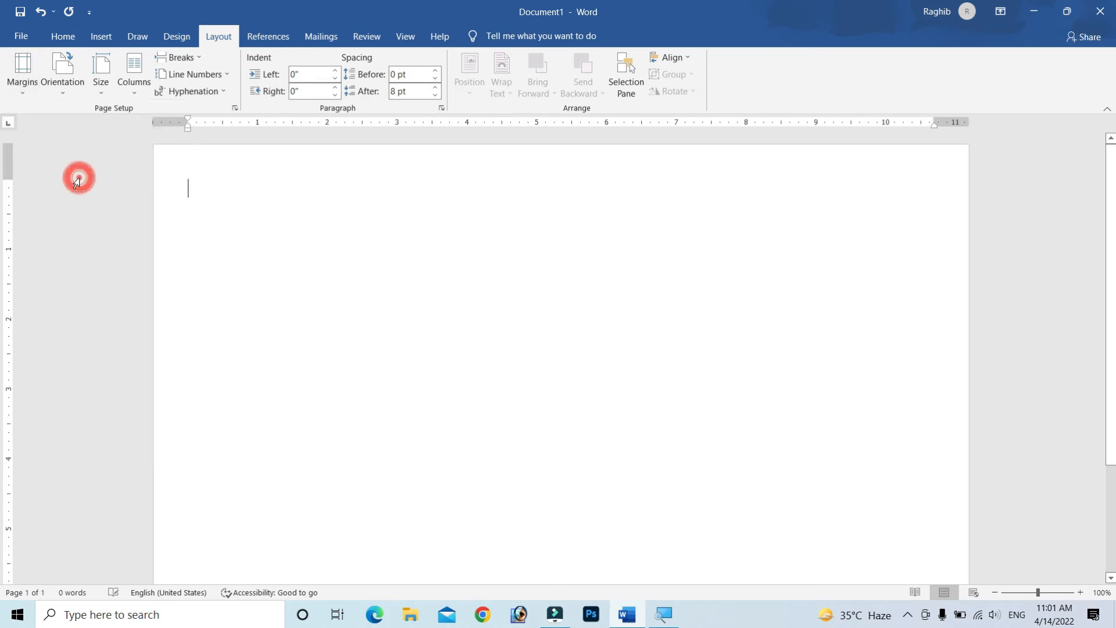
Step: Apply the Moderate margins preset to the page, and replace it with the Wide preset
{"action": "left_click", "coordinate": [28, 96]}
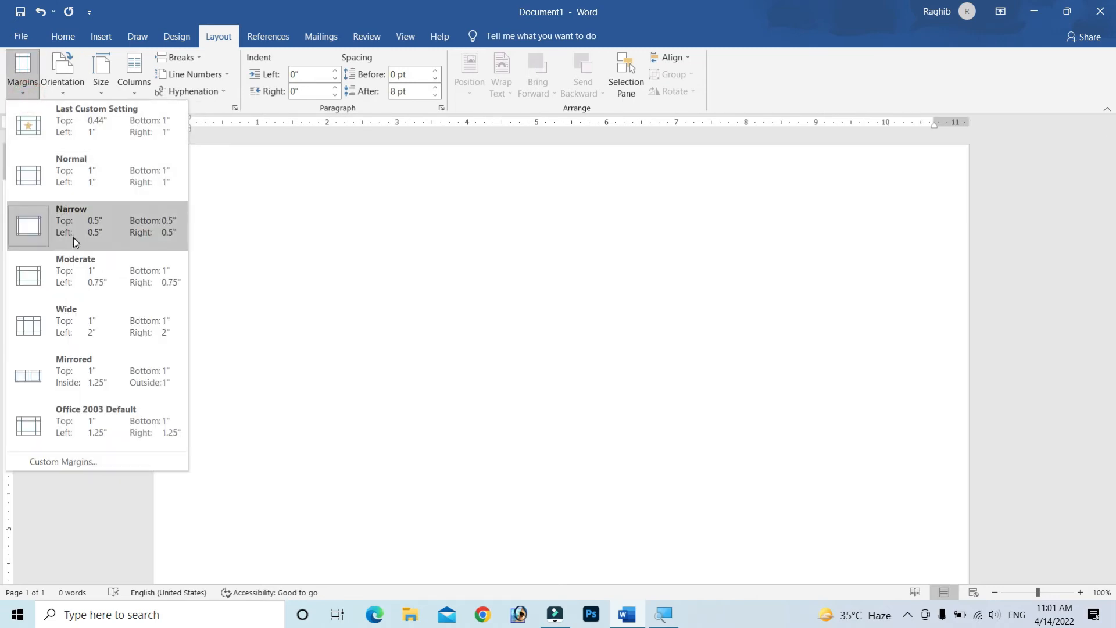
{"action": "left_click", "coordinate": [82, 273]}
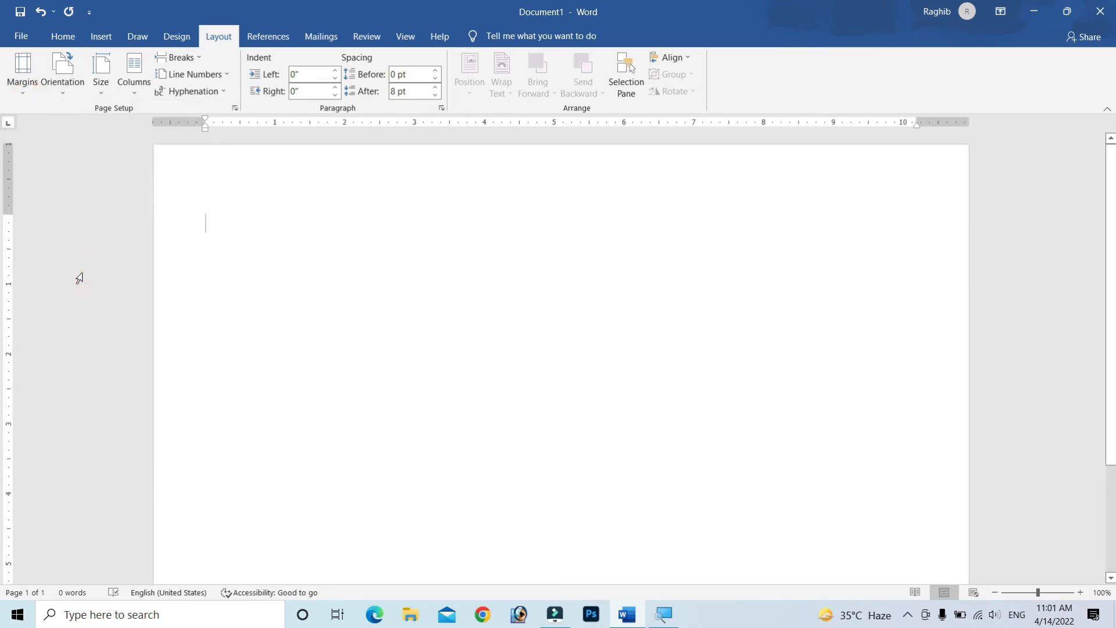
{"action": "left_click", "coordinate": [17, 93]}
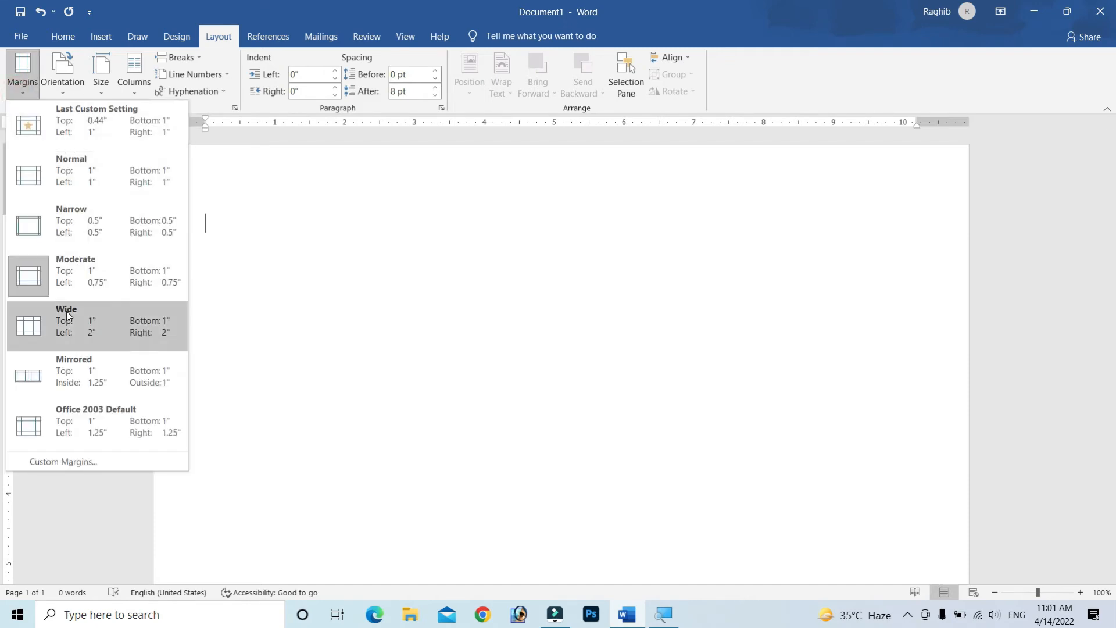
{"action": "left_click", "coordinate": [86, 337]}
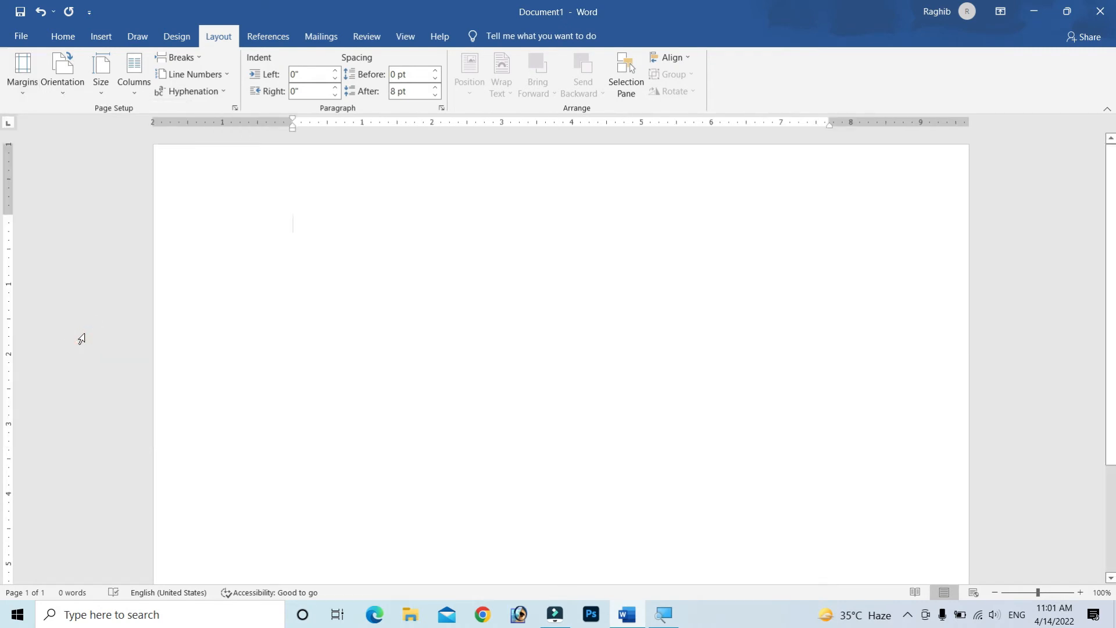
{"action": "left_click", "coordinate": [16, 93]}
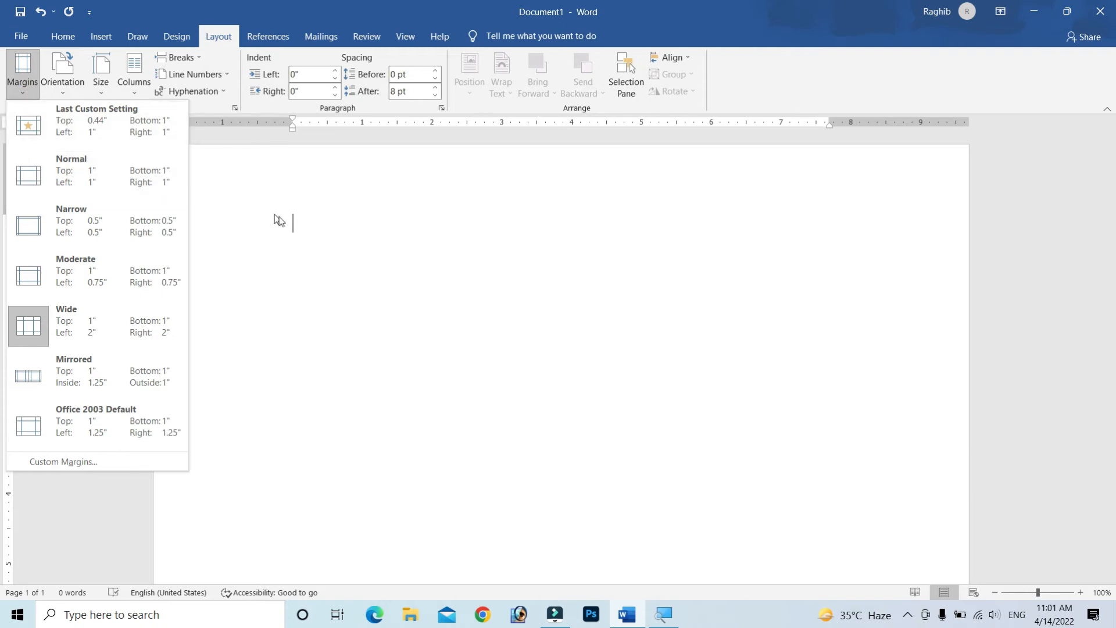
{"action": "left_click", "coordinate": [291, 224]}
{"action": "mouse_move", "coordinate": [9, 210]}
{"action": "left_mouse_down"}
{"action": "mouse_move", "coordinate": [8, 178]}
{"action": "mouse_move", "coordinate": [8, 243]}
{"action": "mouse_move", "coordinate": [8, 212]}
{"action": "left_mouse_up"}
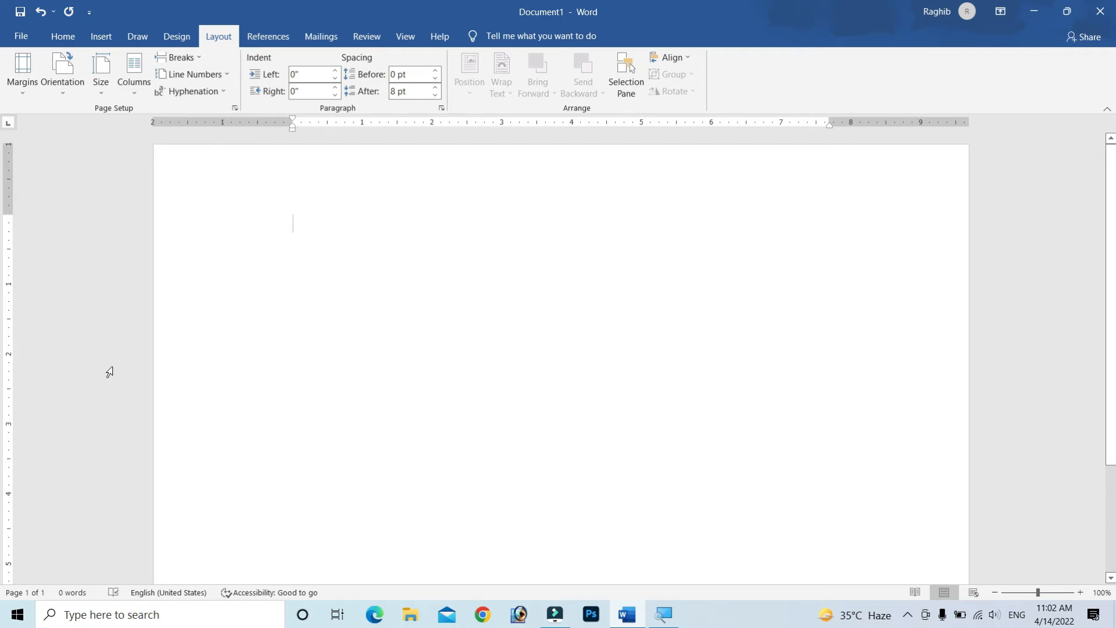
Step: Change the page orientation to portrait and reduce the top margin to about 0.6 inches on the ruler
{"action": "left_click", "coordinate": [57, 93]}
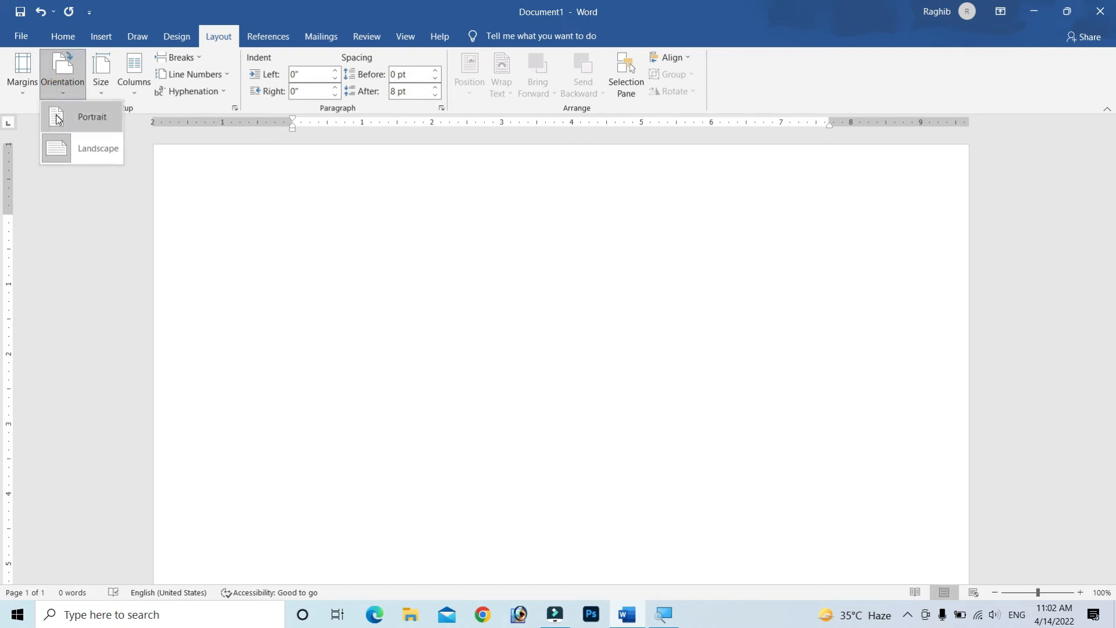
{"action": "left_click", "coordinate": [73, 143]}
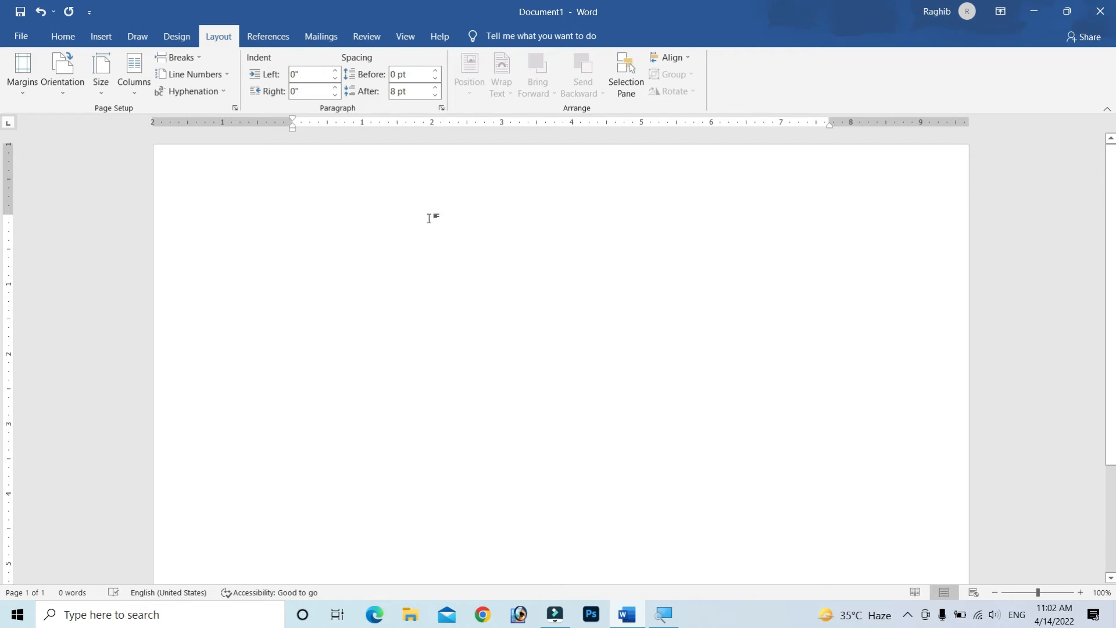
{"action": "left_click", "coordinate": [61, 93]}
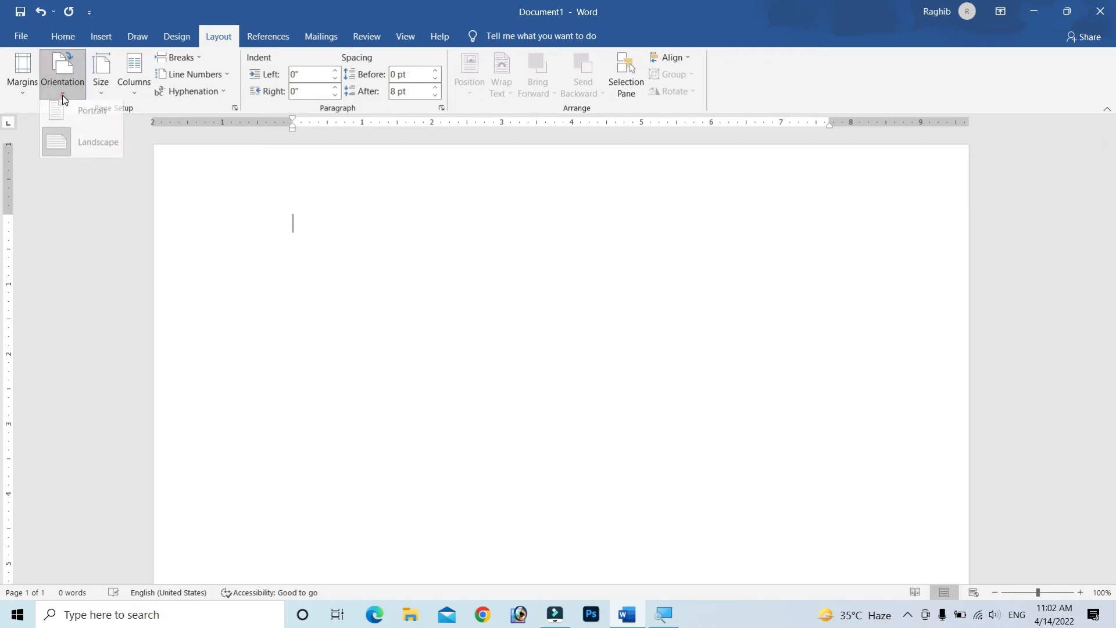
{"action": "left_click", "coordinate": [62, 117]}
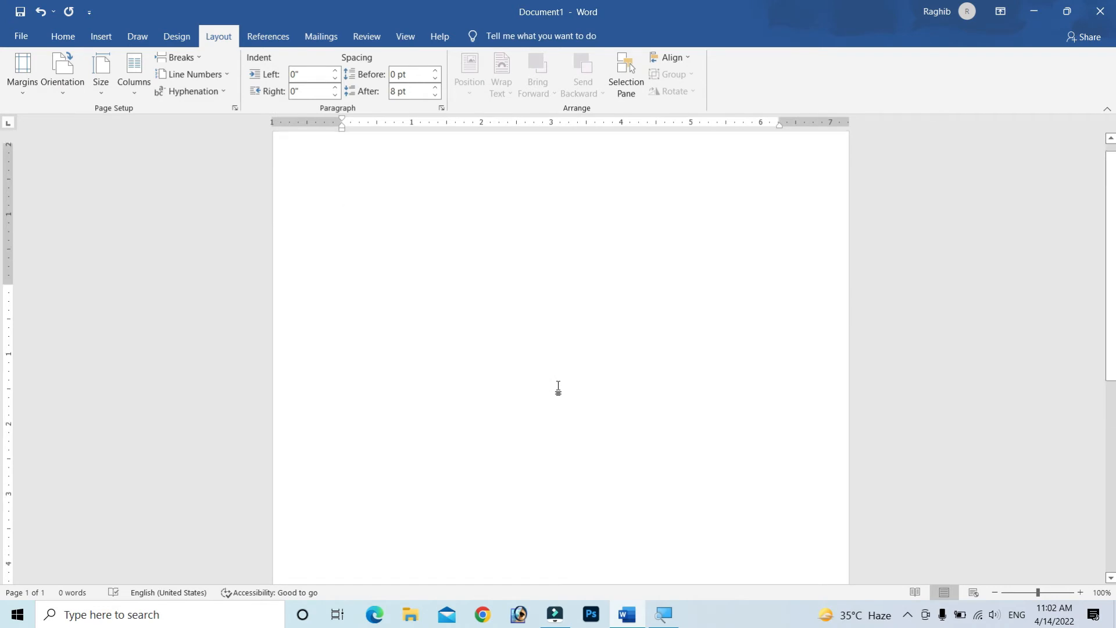
{"action": "scroll", "coordinate": [559, 356], "scroll_direction": "down", "scroll_amount": 7}
{"action": "scroll", "coordinate": [557, 361], "scroll_direction": "up", "scroll_amount": 7}
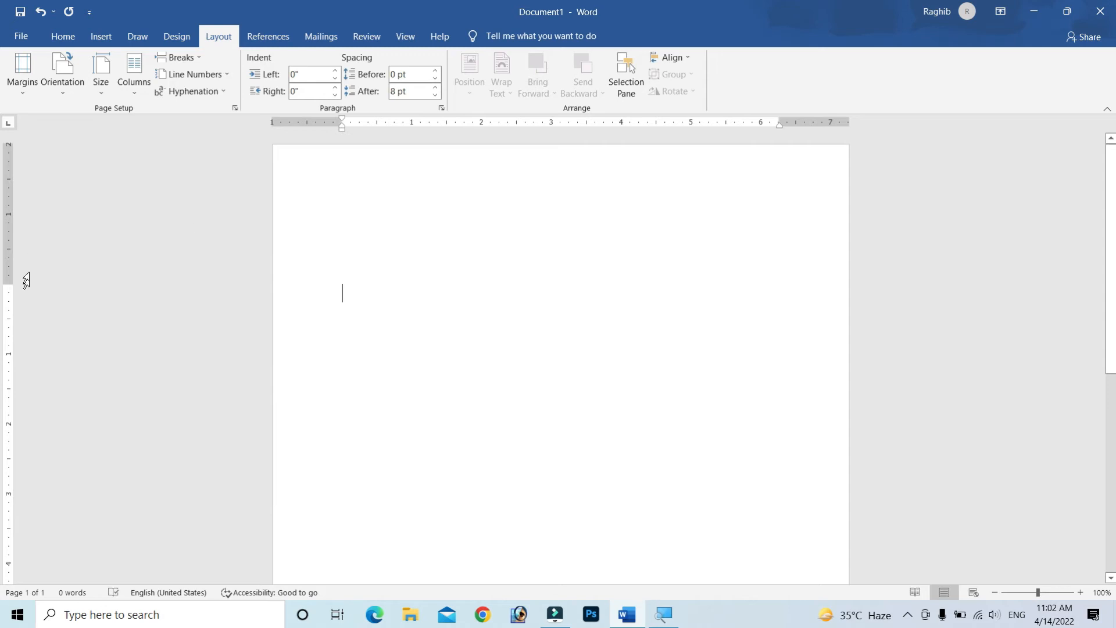
{"action": "left_click_drag", "start_coordinate": [8, 285], "coordinate": [9, 192]}
Step: Switch the blank page to landscape orientation and back to portrait
{"action": "left_click", "coordinate": [65, 91]}
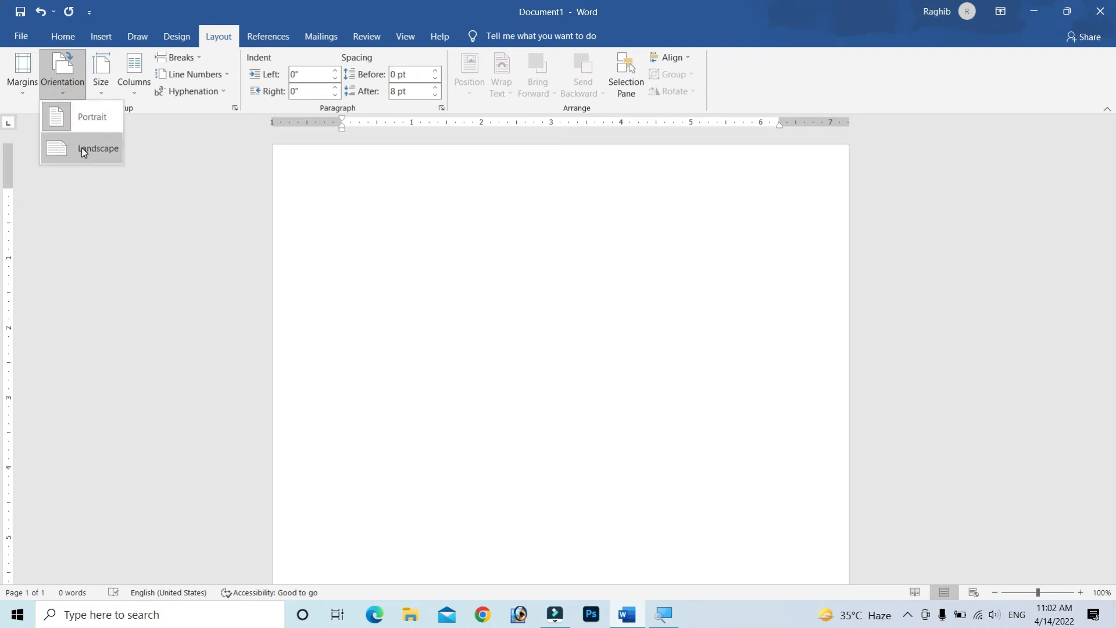
{"action": "left_click", "coordinate": [81, 148]}
{"action": "left_click", "coordinate": [75, 87]}
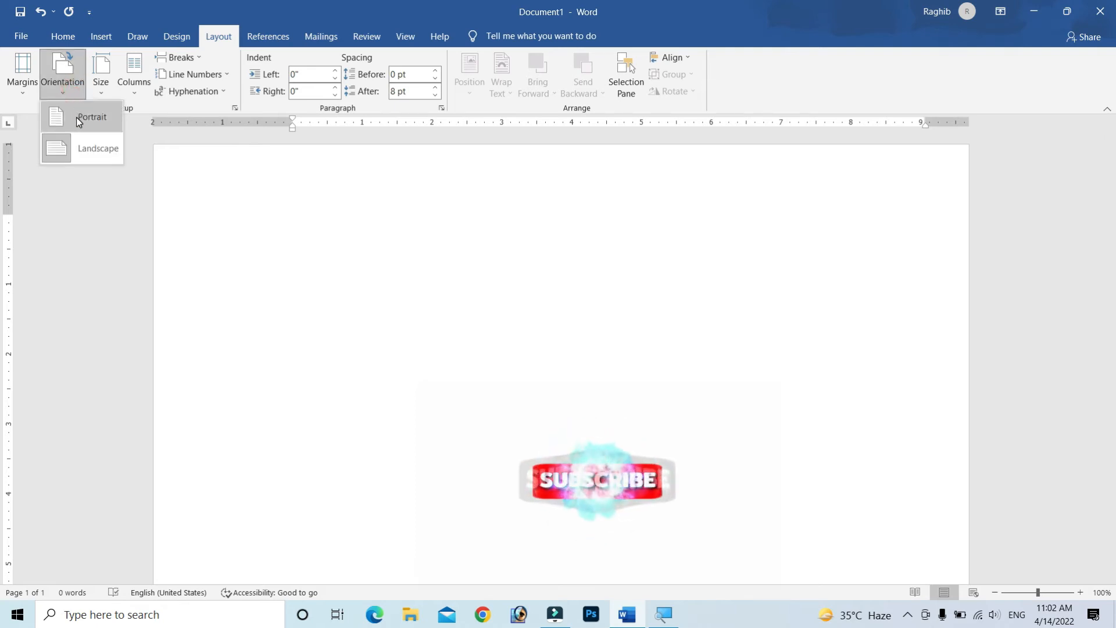
{"action": "left_click", "coordinate": [76, 117]}
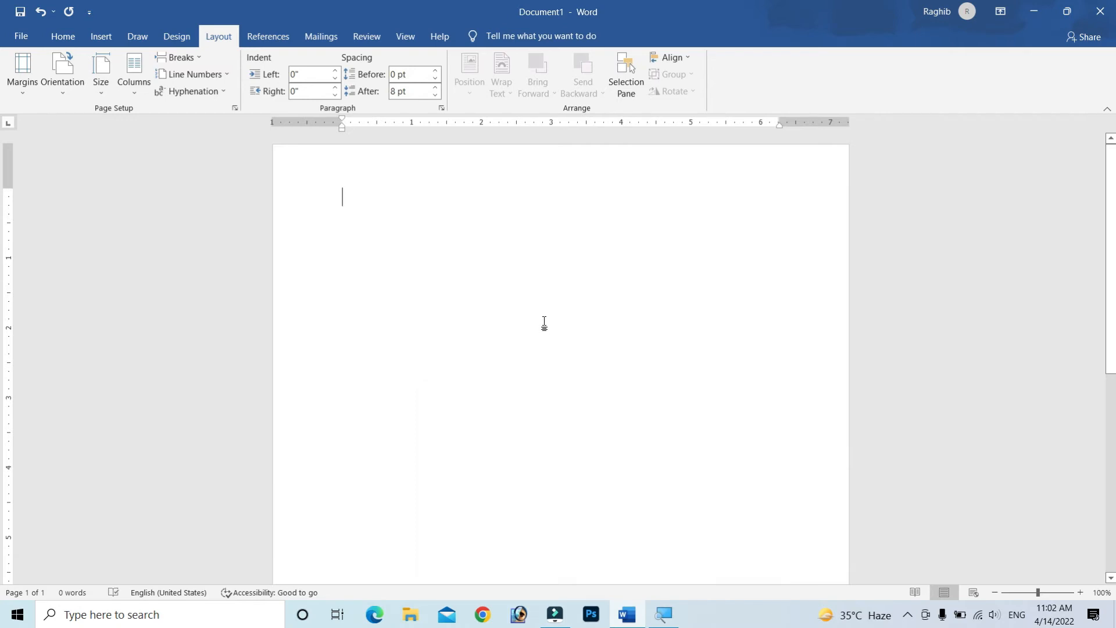
Step: Enter the text "RCI COMPUTER EDUCATION" on the page and change the orientation to landscape
{"action": "type", "text": "RCI COMPUTER EDUCATION"}
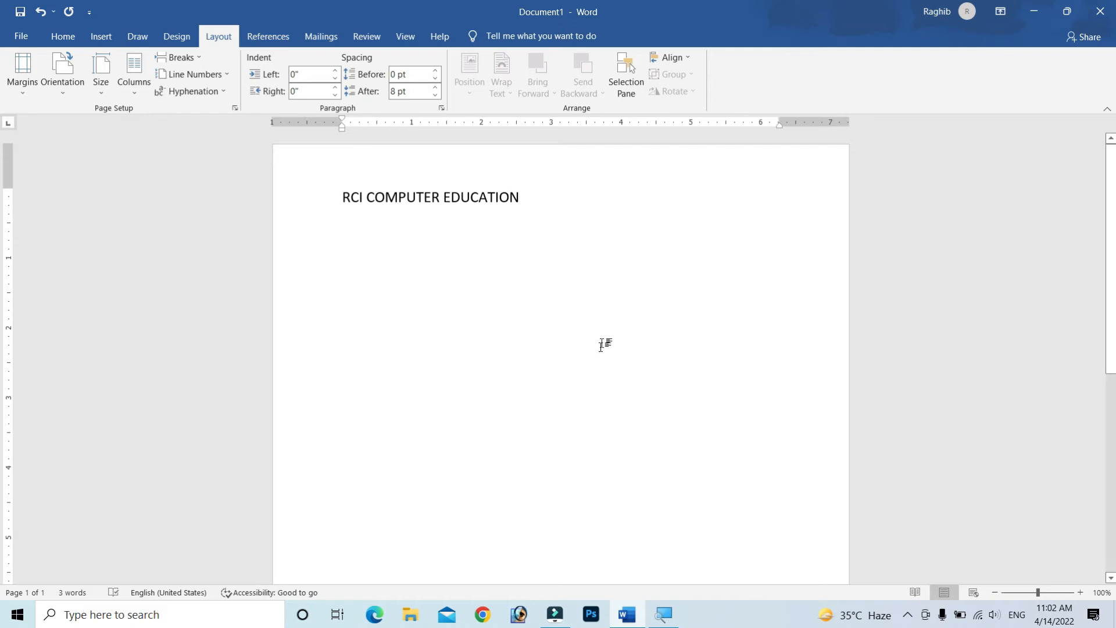
{"action": "left_click", "coordinate": [61, 89]}
{"action": "left_click", "coordinate": [344, 254]}
{"action": "left_click", "coordinate": [71, 89]}
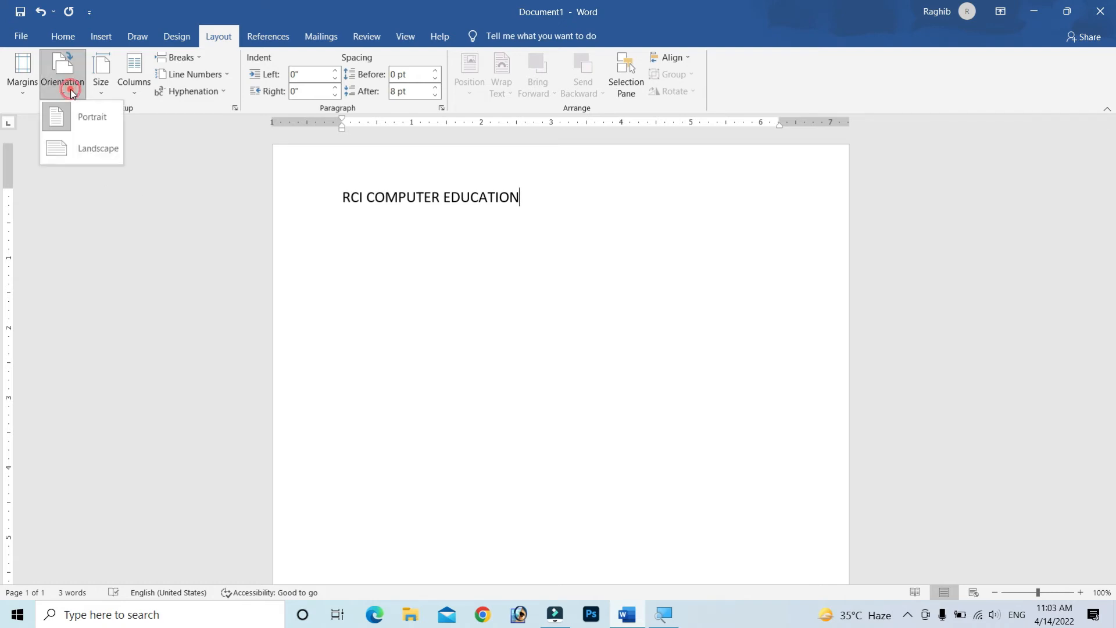
{"action": "left_click", "coordinate": [76, 150]}
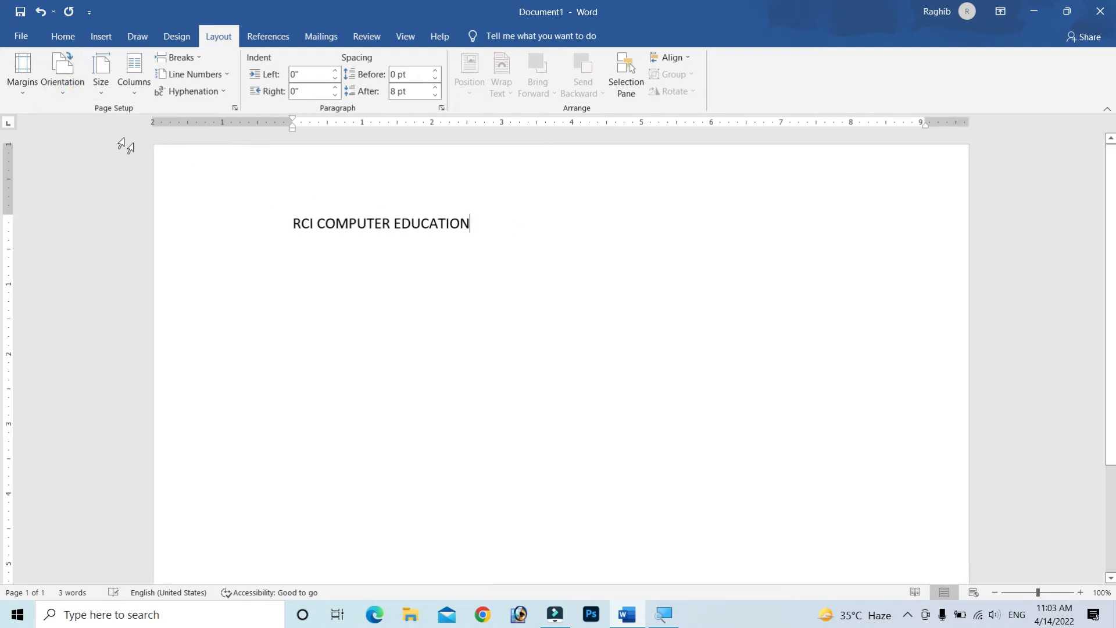
Step: Examine the print preview of the landscape page and return to the document
{"action": "left_click", "coordinate": [21, 36]}
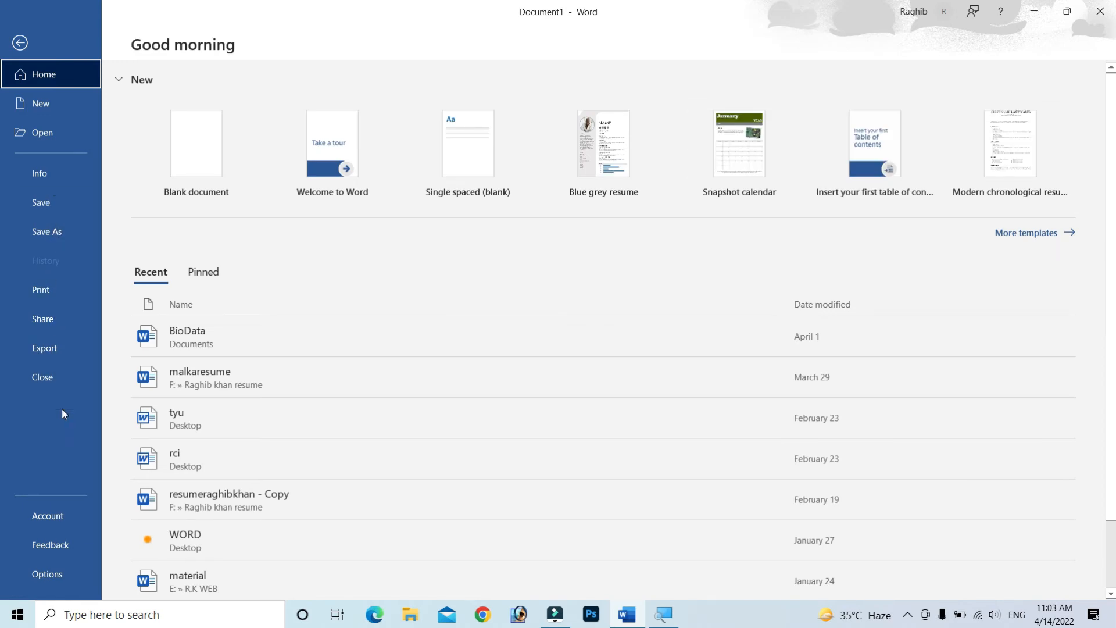
{"action": "left_click", "coordinate": [20, 42]}
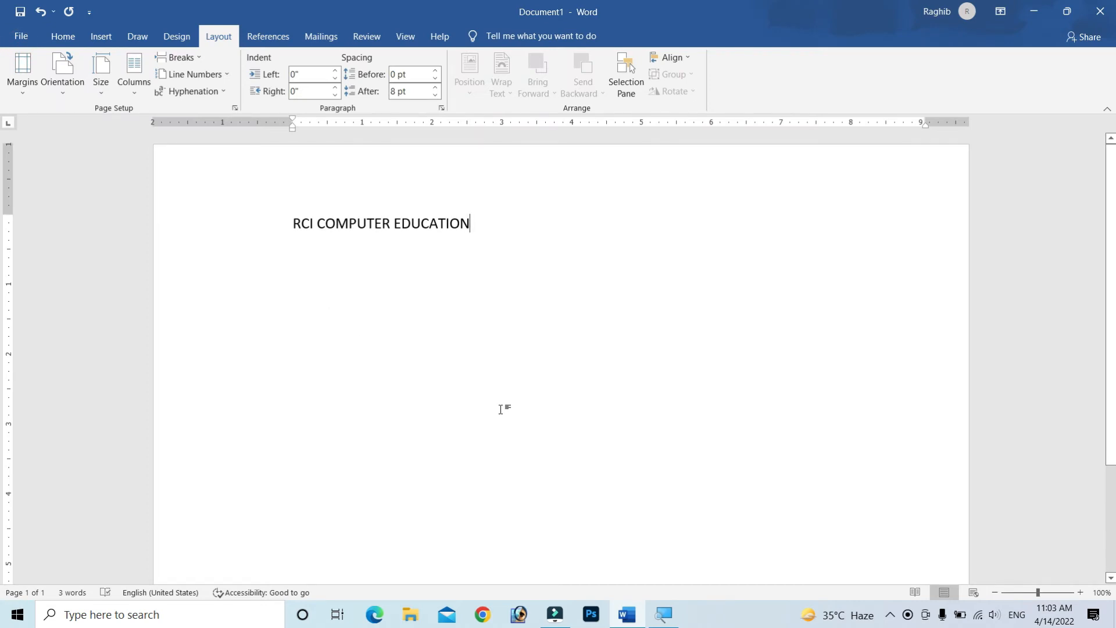
{"action": "key", "text": "ctrl+p"}
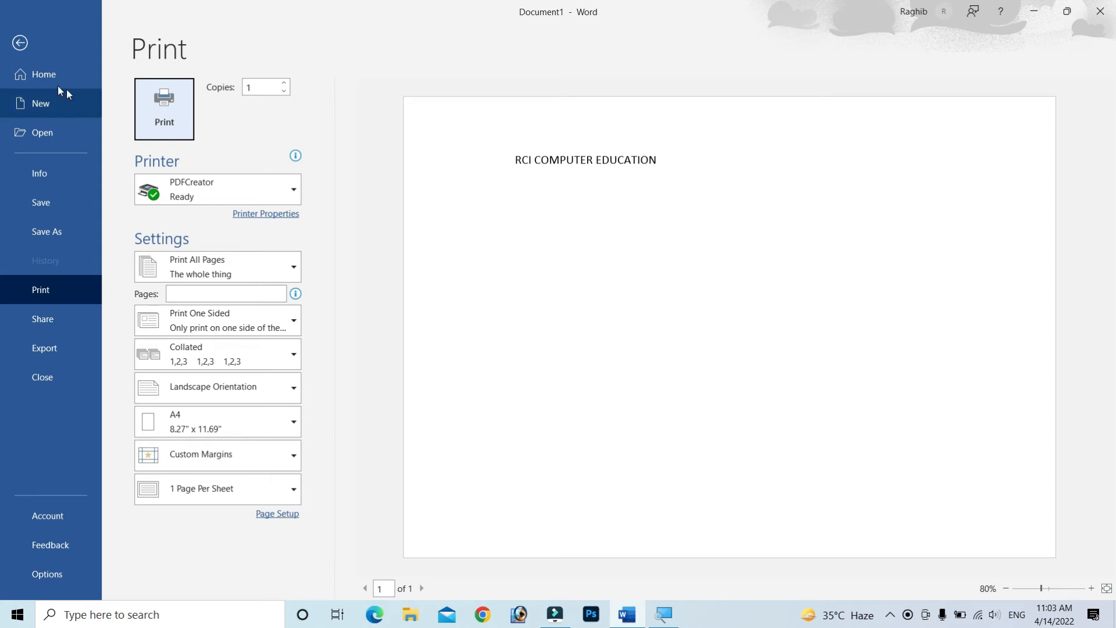
{"action": "left_click", "coordinate": [29, 43]}
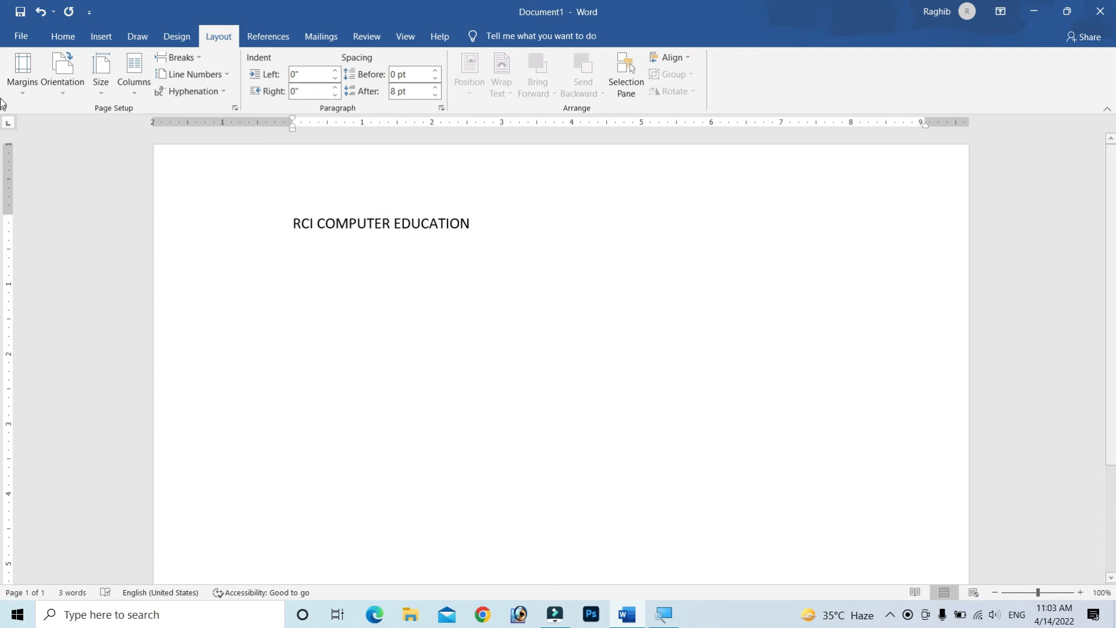
Step: Set the orientation of the page with the heading text to portrait
{"action": "left_click", "coordinate": [58, 93]}
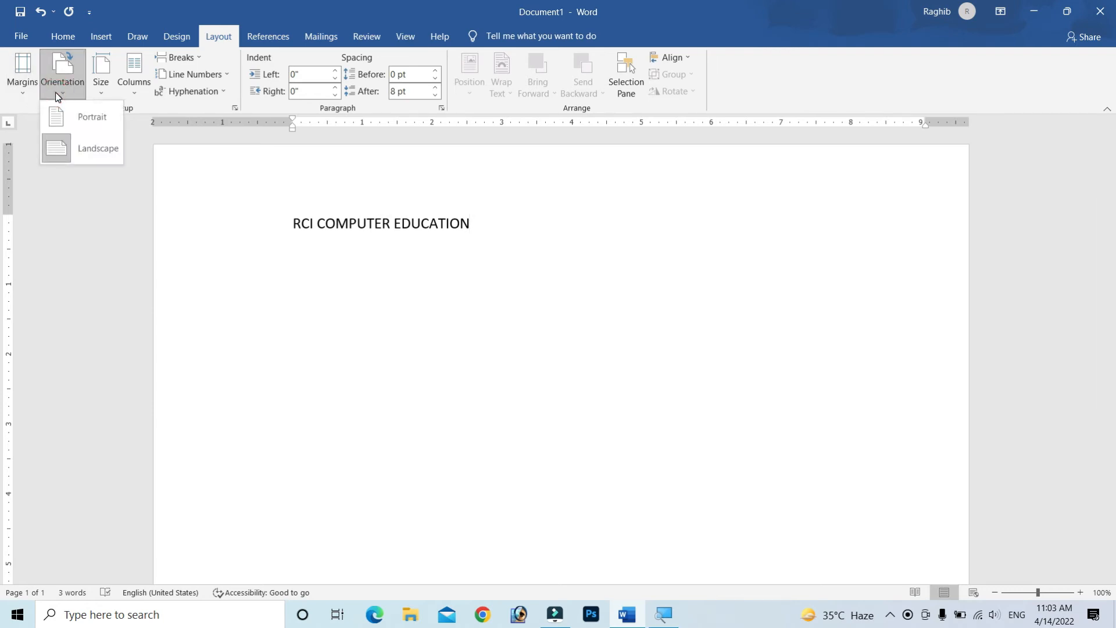
{"action": "left_click", "coordinate": [69, 117]}
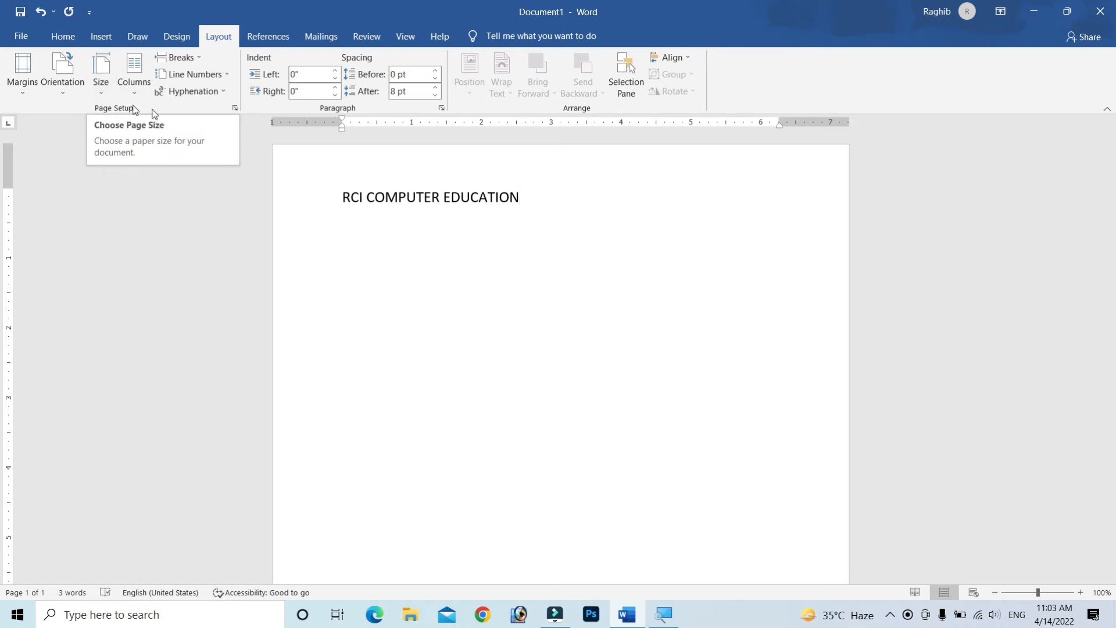
{"action": "left_click", "coordinate": [135, 75]}
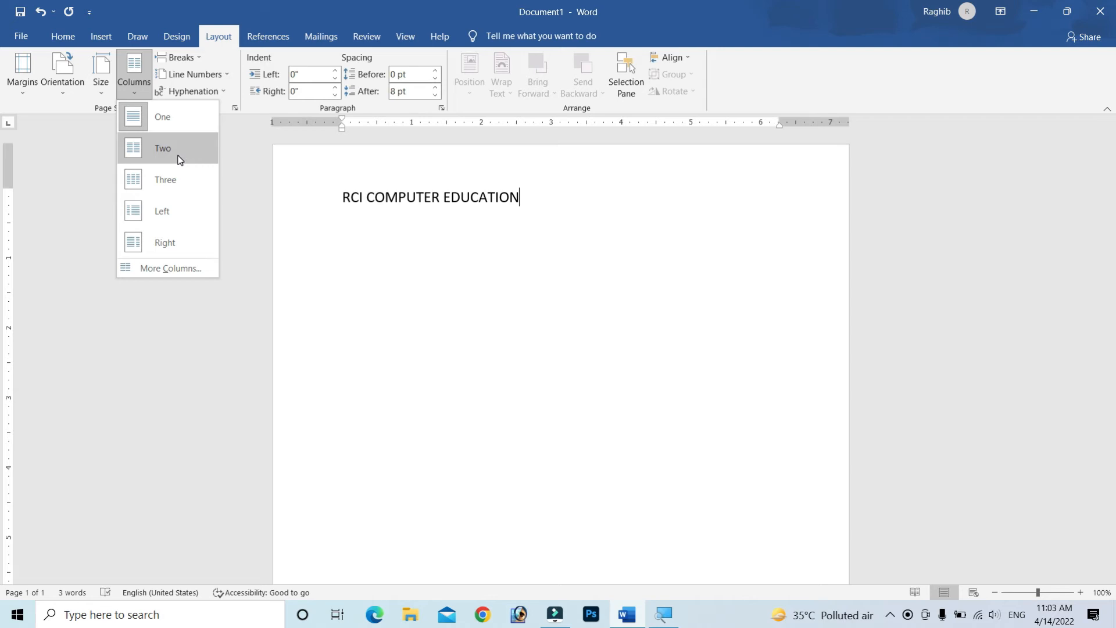
{"action": "left_click", "coordinate": [531, 331]}
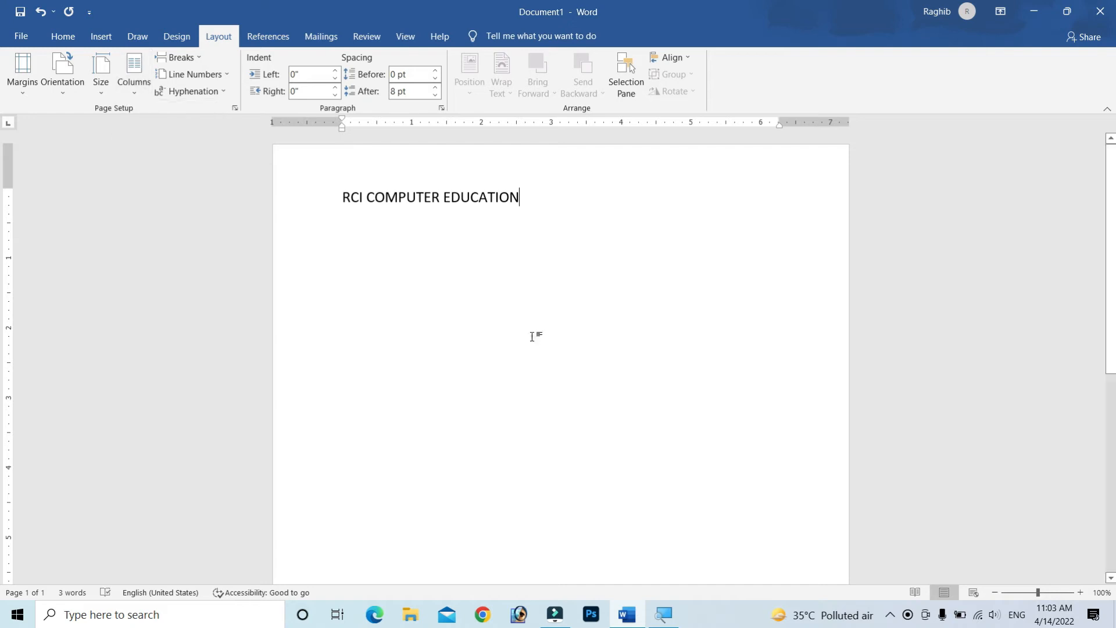
Step: Delete the text "RCI COMPUTER EDUCATION" from the page
{"action": "key", "text": "BackSpace"}
{"action": "key", "text": "BackSpace"}
{"action": "key", "text": "BackSpace"}
{"action": "key", "text": "BackSpace"}
{"action": "key", "text": "BackSpace"}
{"action": "key", "text": "BackSpace"}
{"action": "key", "text": "BackSpace"}
{"action": "key", "text": "BackSpace"}
{"action": "key", "text": "BackSpace"}
{"action": "key", "text": "BackSpace"}
{"action": "key", "text": "BackSpace"}
{"action": "key", "text": "BackSpace"}
{"action": "key", "text": "BackSpace"}
{"action": "key", "text": "BackSpace"}
{"action": "key", "text": "BackSpace"}
{"action": "key", "text": "BackSpace"}
{"action": "key", "text": "BackSpace"}
{"action": "key", "text": "BackSpace"}
{"action": "key", "text": "BackSpace"}
{"action": "key", "text": "BackSpace"}
{"action": "key", "text": "BackSpace"}
{"action": "key", "text": "BackSpace"}
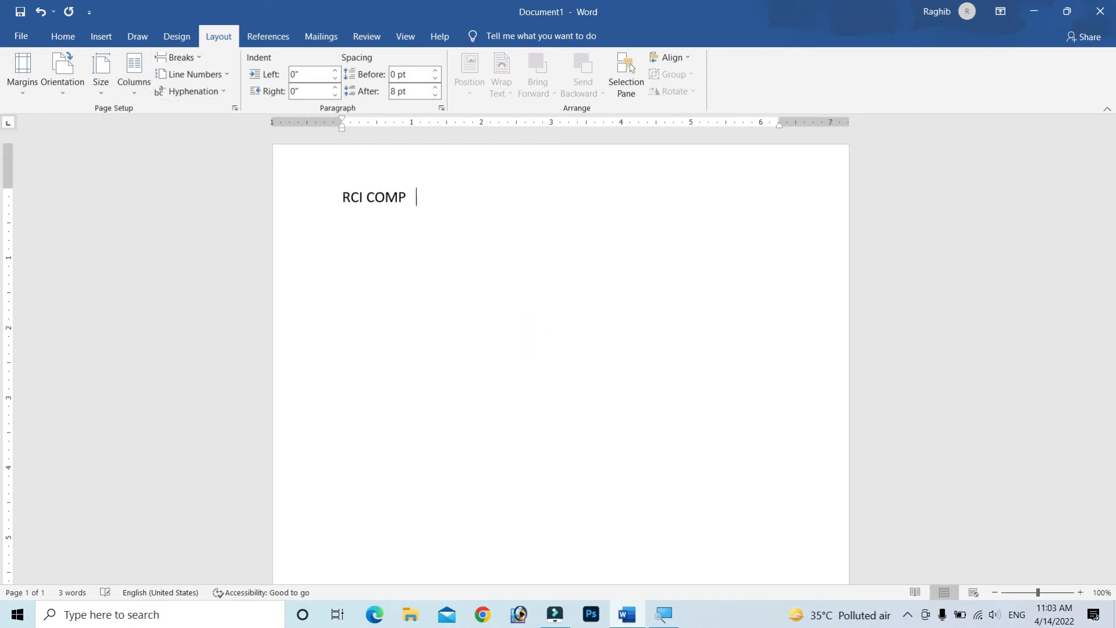
Step: Fill the empty page with generated sample paragraphs using =RAND()
{"action": "type", "text": "=\\\\"}
{"action": "key", "text": "BackSpace"}
{"action": "key", "text": "BackSpace"}
{"action": "type", "text": "RAND()"}
{"action": "key", "text": "Return"}
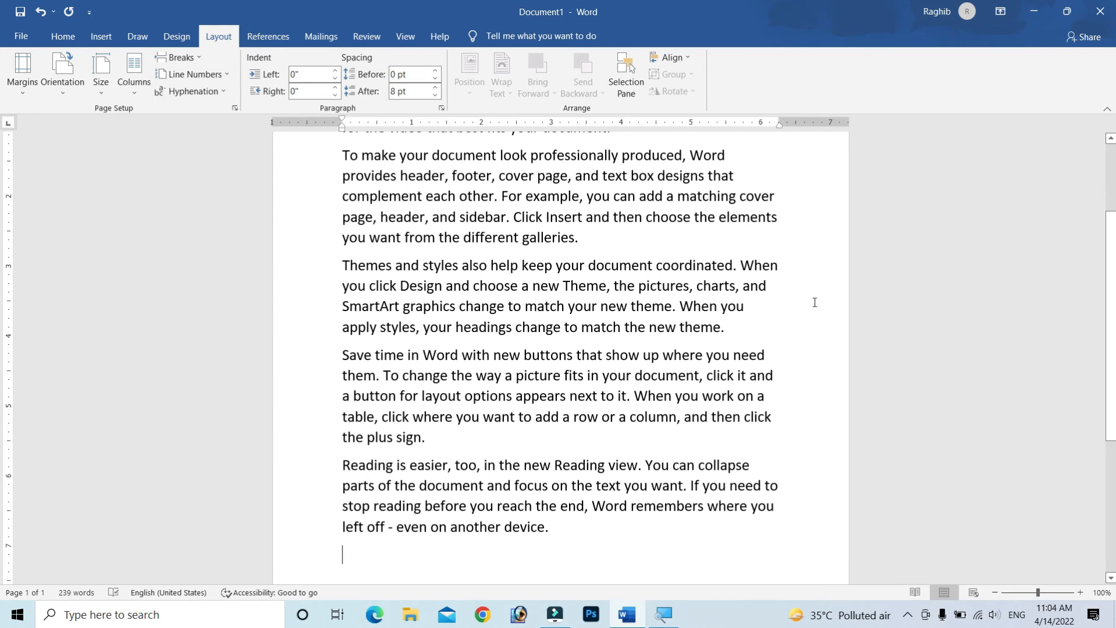
Step: Lay out the sample paragraphs in two columns
{"action": "scroll", "coordinate": [645, 393], "scroll_direction": "up", "scroll_amount": 3}
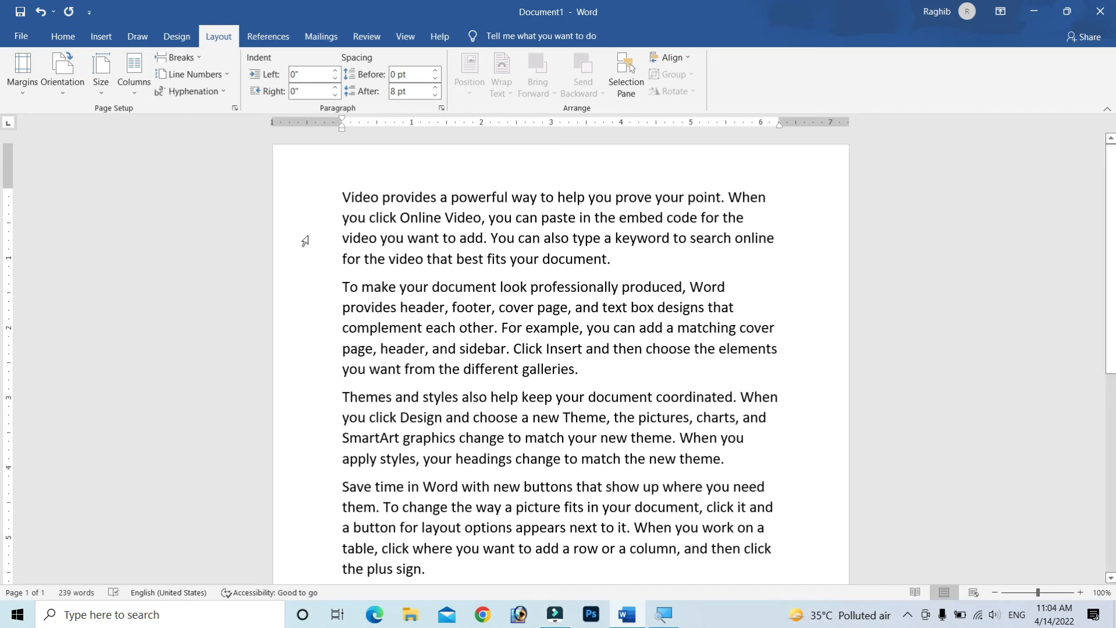
{"action": "left_click", "coordinate": [130, 88]}
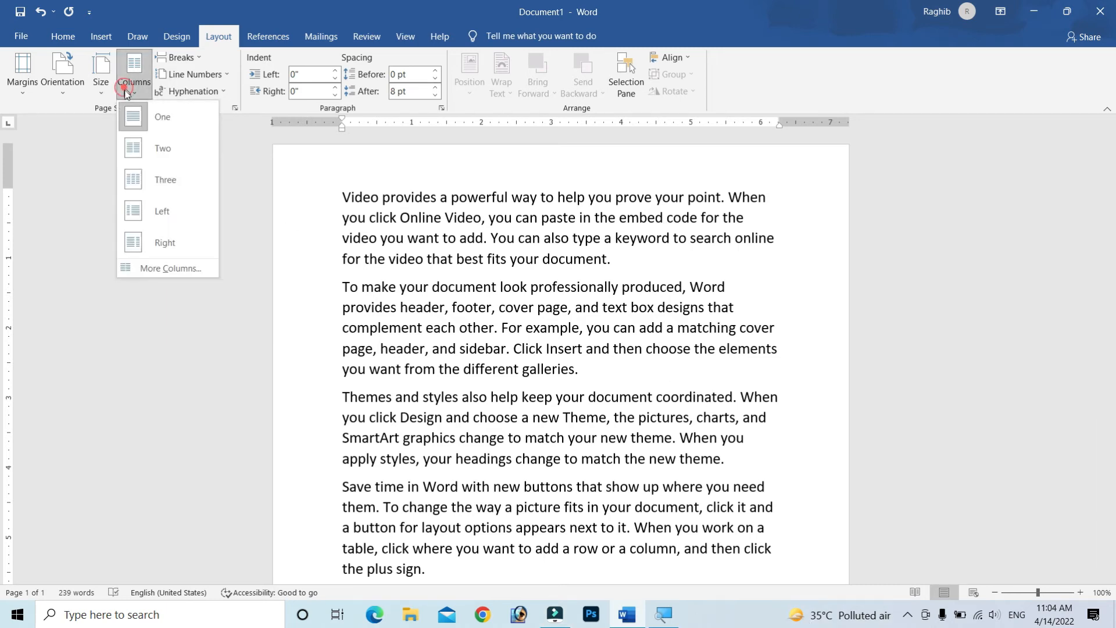
{"action": "left_click", "coordinate": [163, 150]}
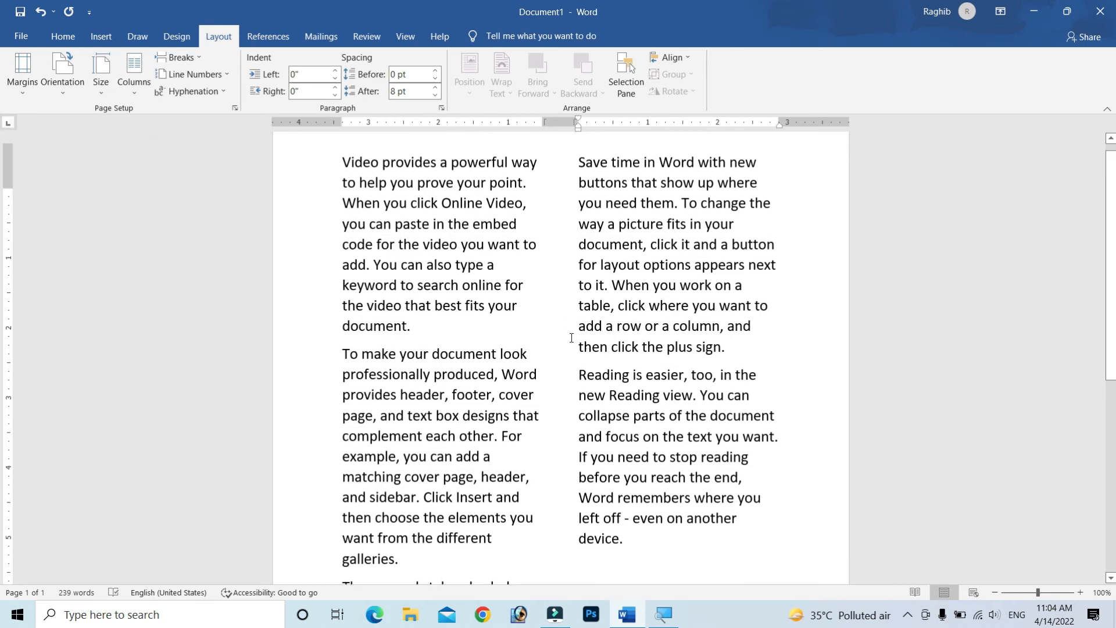
{"action": "scroll", "coordinate": [457, 209], "scroll_direction": "down", "scroll_amount": 2}
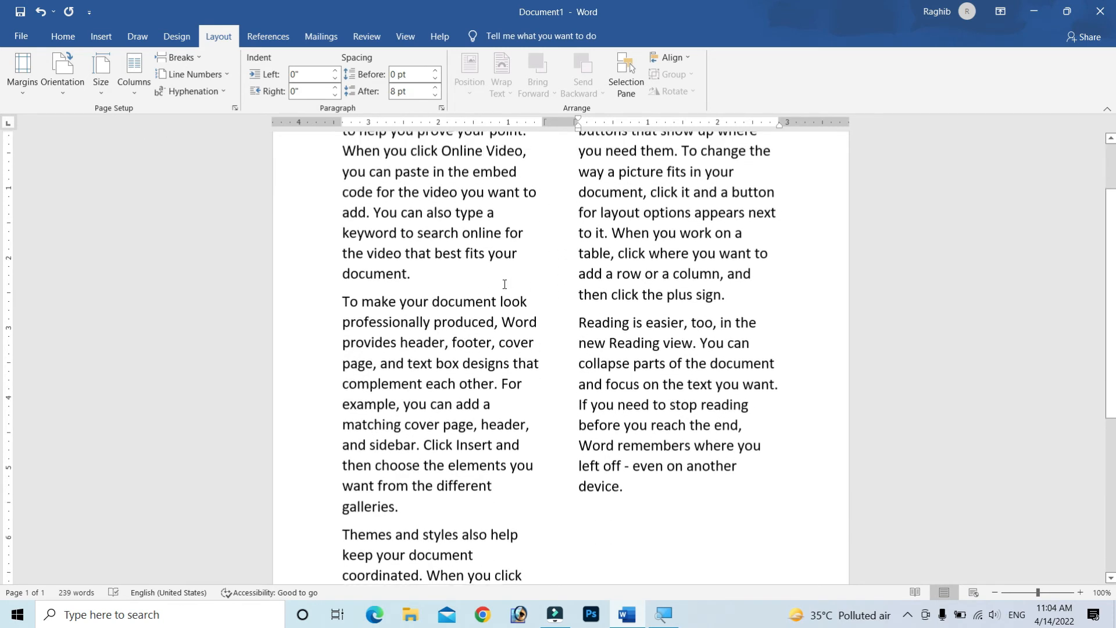
Step: Select passages in the first and second columns to examine how the text is divided between them
{"action": "left_click_drag", "start_coordinate": [417, 183], "coordinate": [494, 497]}
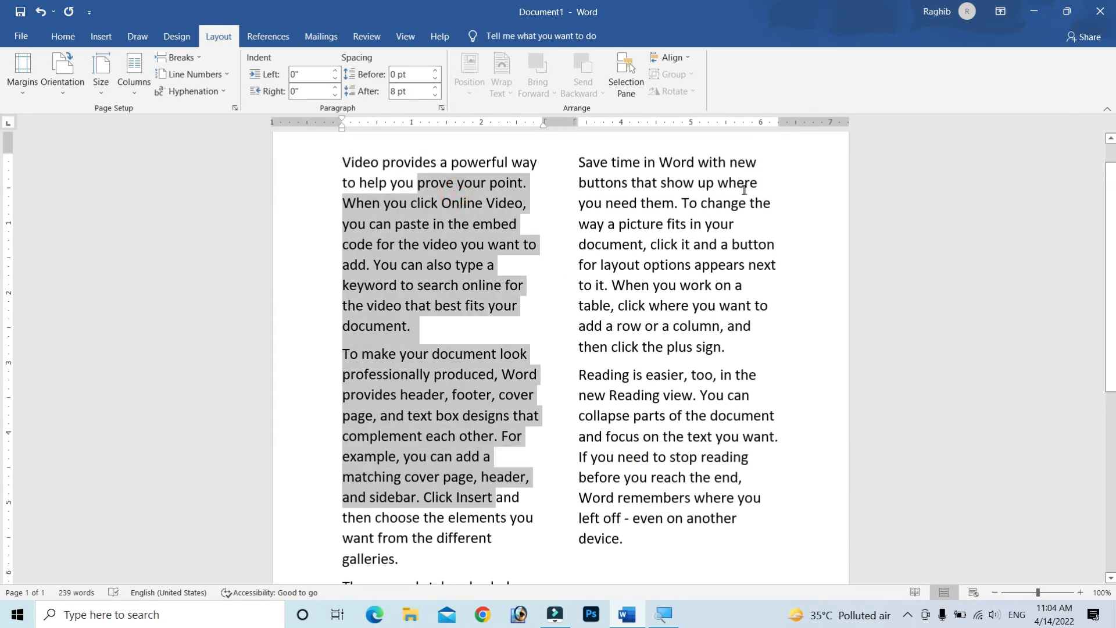
{"action": "left_click_drag", "start_coordinate": [633, 182], "coordinate": [697, 458]}
{"action": "left_click", "coordinate": [675, 307]}
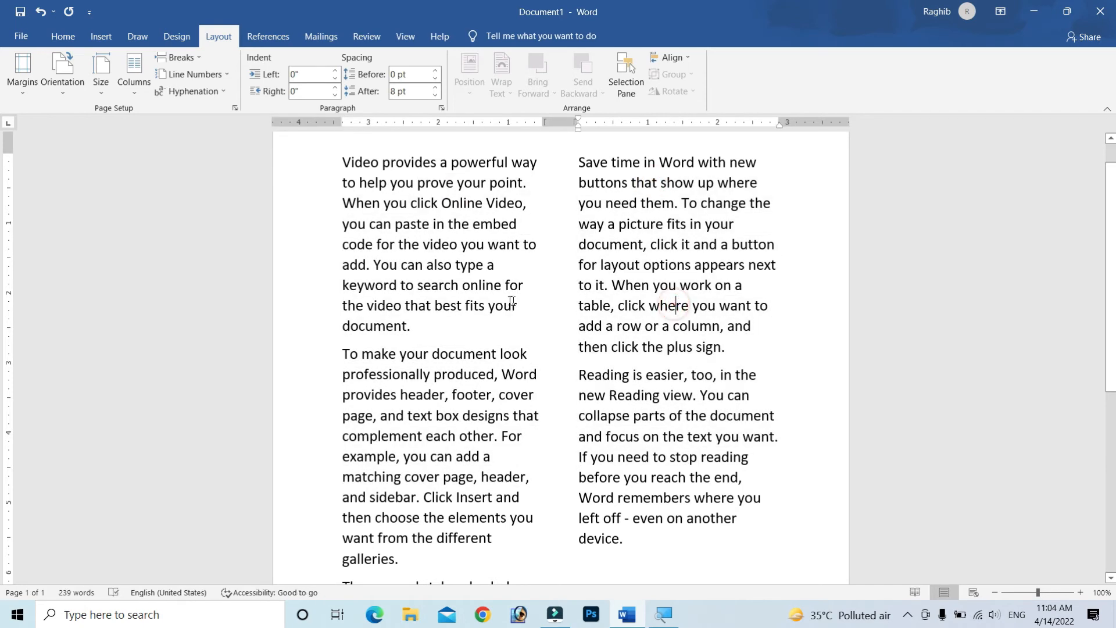
{"action": "scroll", "coordinate": [475, 248], "scroll_direction": "down", "scroll_amount": 2}
{"action": "scroll", "coordinate": [474, 243], "scroll_direction": "down", "scroll_amount": 2}
{"action": "left_click_drag", "start_coordinate": [407, 166], "coordinate": [439, 487]}
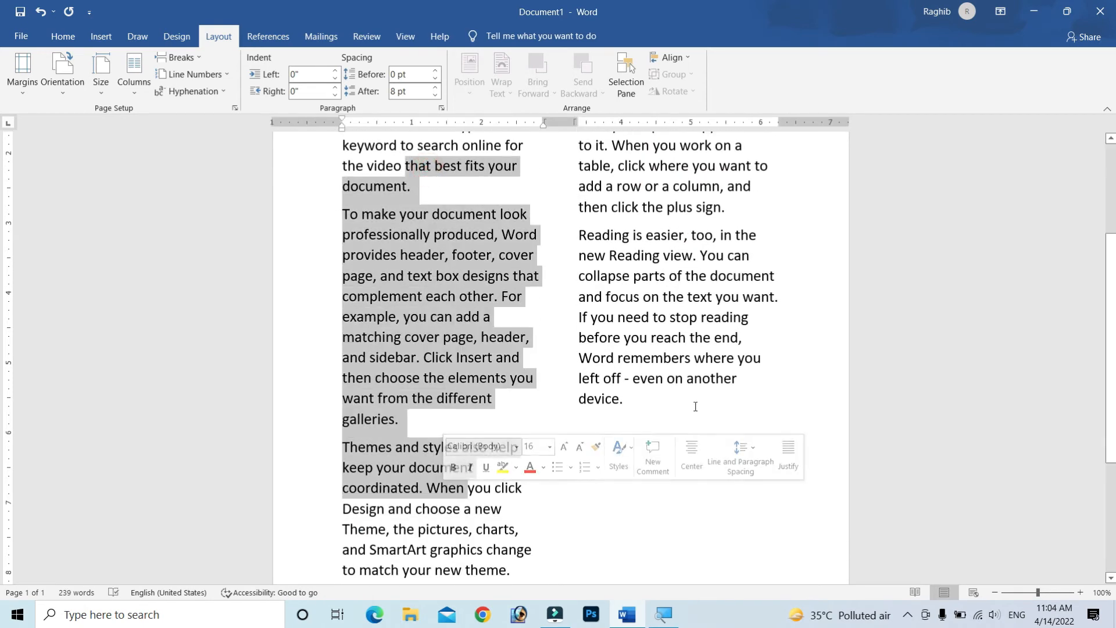
{"action": "scroll", "coordinate": [675, 288], "scroll_direction": "up", "scroll_amount": 4}
{"action": "left_click_drag", "start_coordinate": [648, 264], "coordinate": [694, 518]}
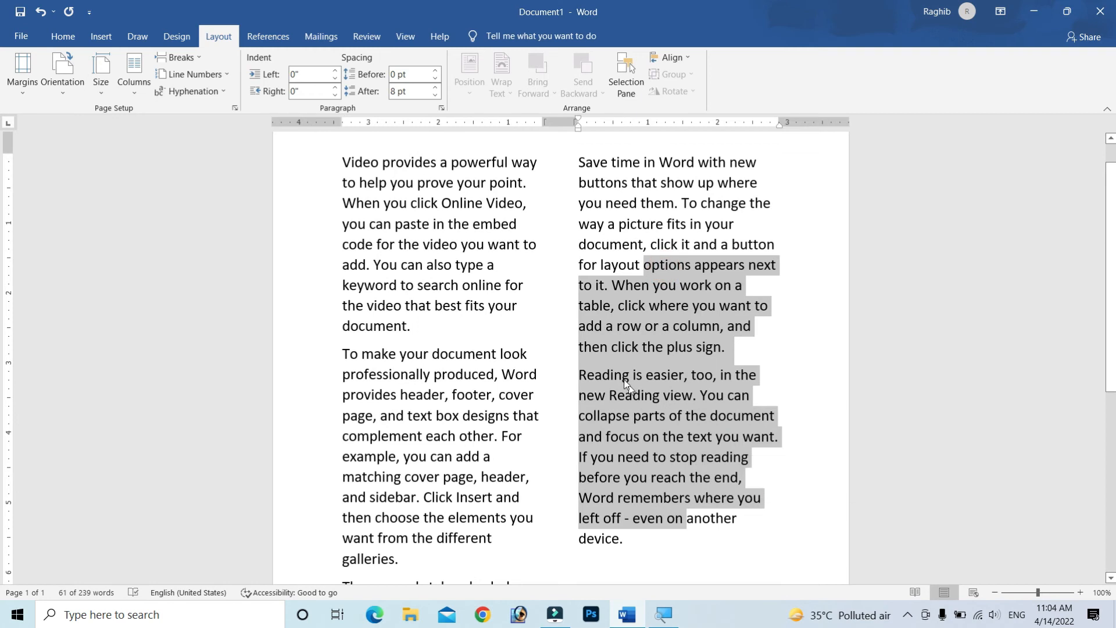
Step: Apply the Left column preset to the sample text, making the first column narrower than the second
{"action": "left_click", "coordinate": [574, 334]}
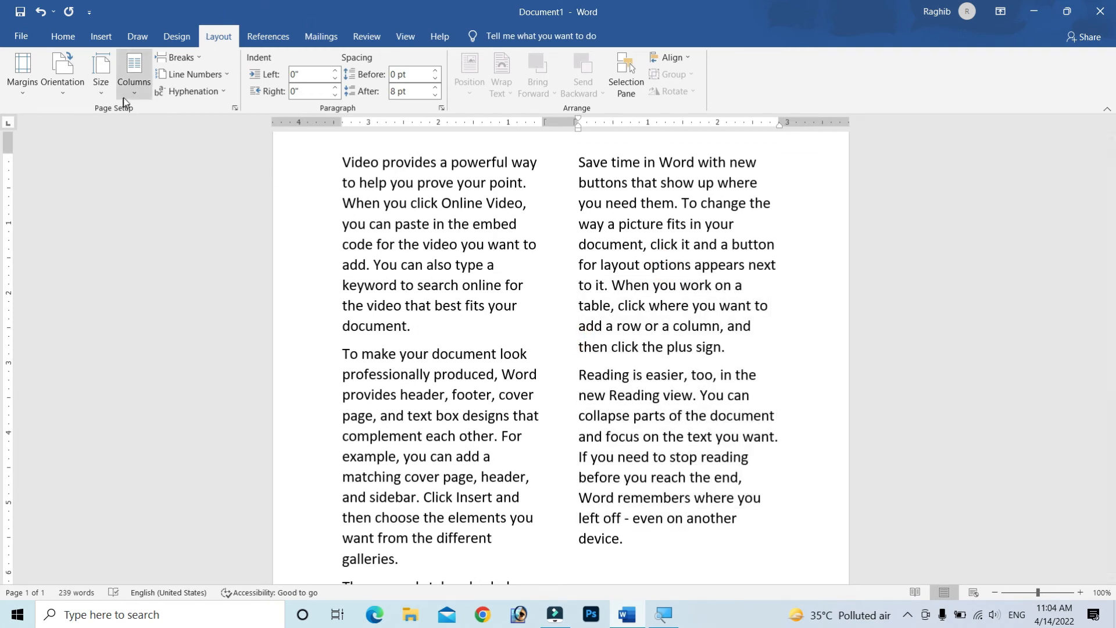
{"action": "left_click", "coordinate": [134, 73]}
{"action": "left_click", "coordinate": [150, 196]}
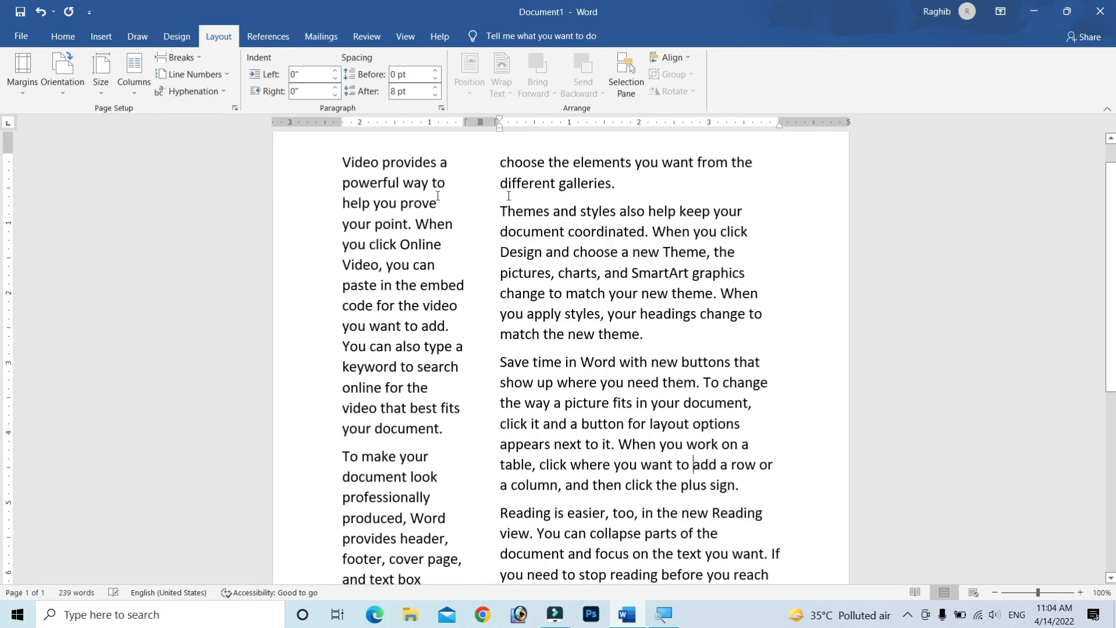
{"action": "scroll", "coordinate": [548, 339], "scroll_direction": "down", "scroll_amount": 6}
{"action": "scroll", "coordinate": [547, 340], "scroll_direction": "up", "scroll_amount": 6}
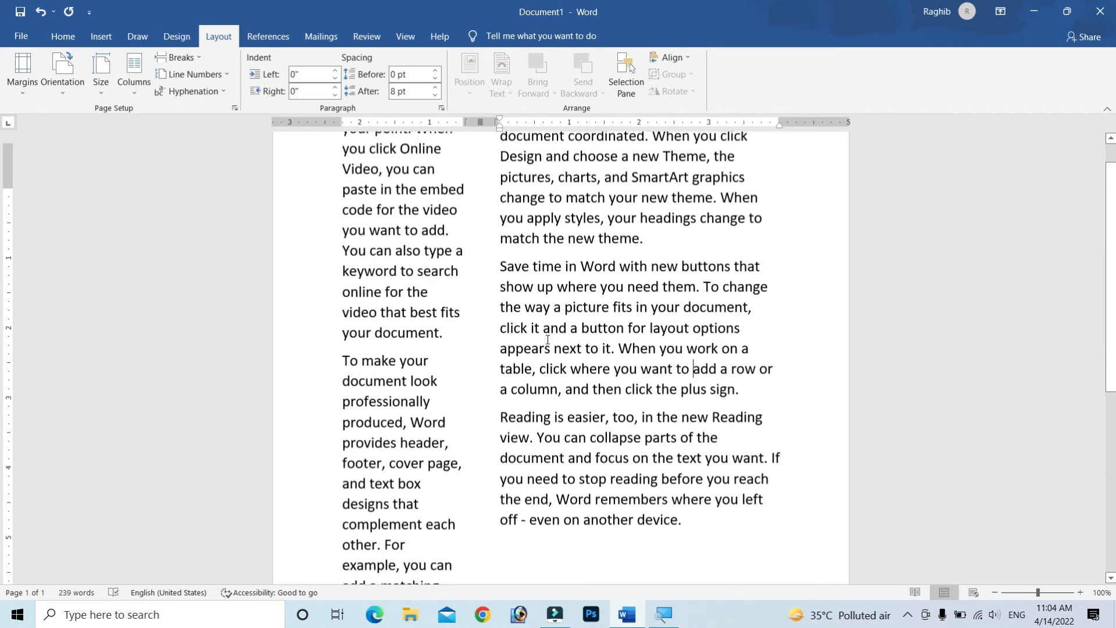
Step: Lay out the sample paragraphs in three columns
{"action": "left_click", "coordinate": [134, 74]}
{"action": "left_click", "coordinate": [163, 179]}
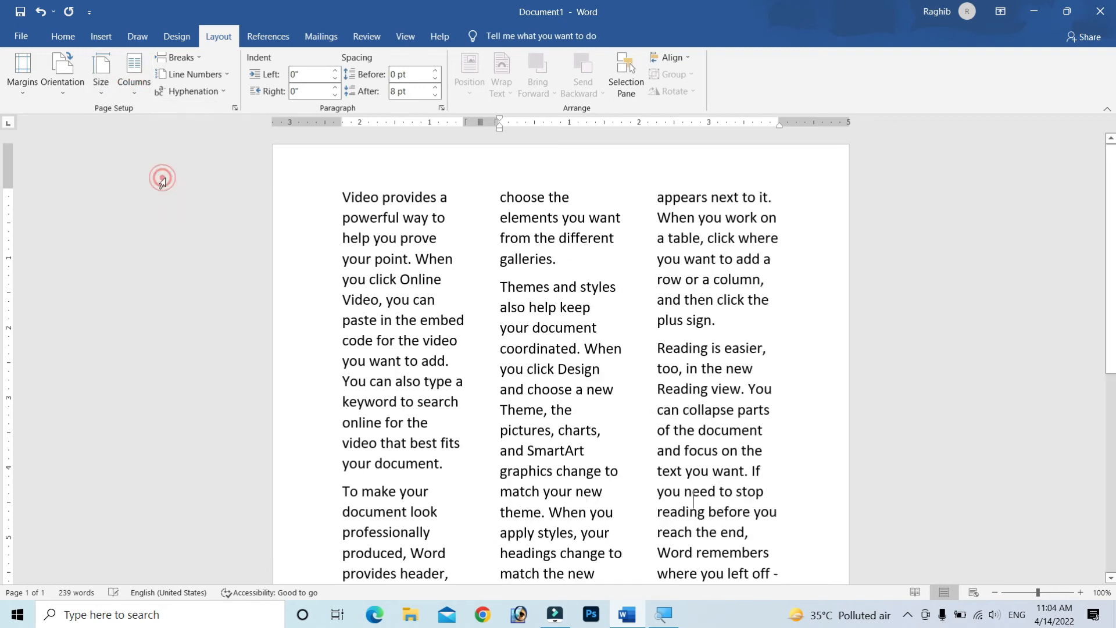
{"action": "scroll", "coordinate": [638, 279], "scroll_direction": "down", "scroll_amount": 5}
{"action": "scroll", "coordinate": [637, 279], "scroll_direction": "up", "scroll_amount": 5}
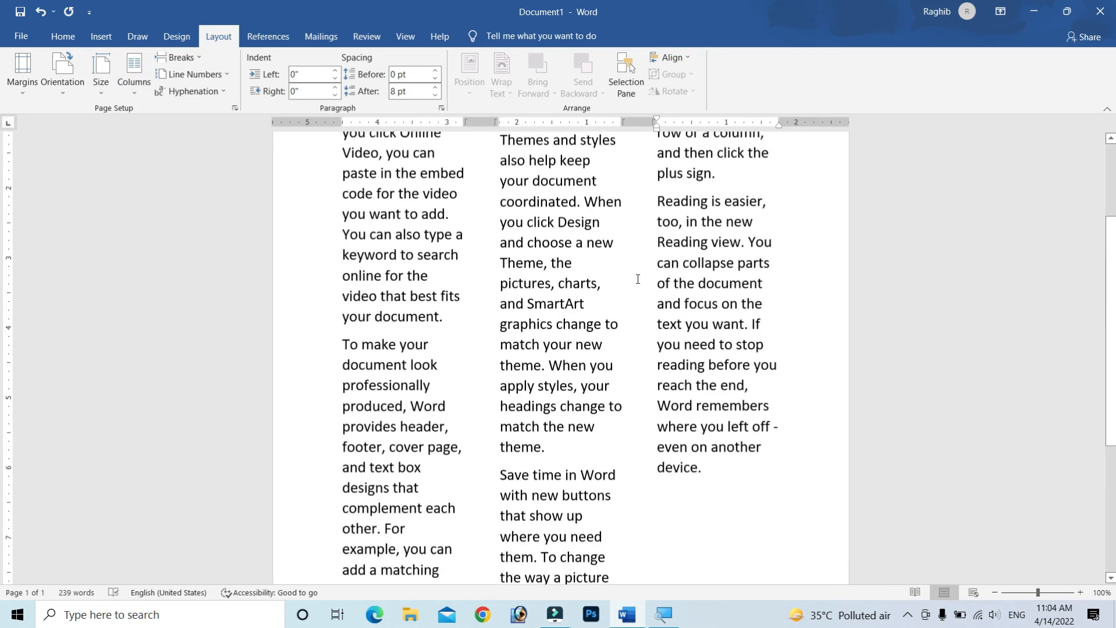
Step: Select passages in the first, second and third columns to examine how the text flows across them
{"action": "left_click_drag", "start_coordinate": [397, 203], "coordinate": [389, 578]}
{"action": "left_click_drag", "start_coordinate": [530, 190], "coordinate": [561, 525]}
{"action": "scroll", "coordinate": [627, 405], "scroll_direction": "up", "scroll_amount": 2}
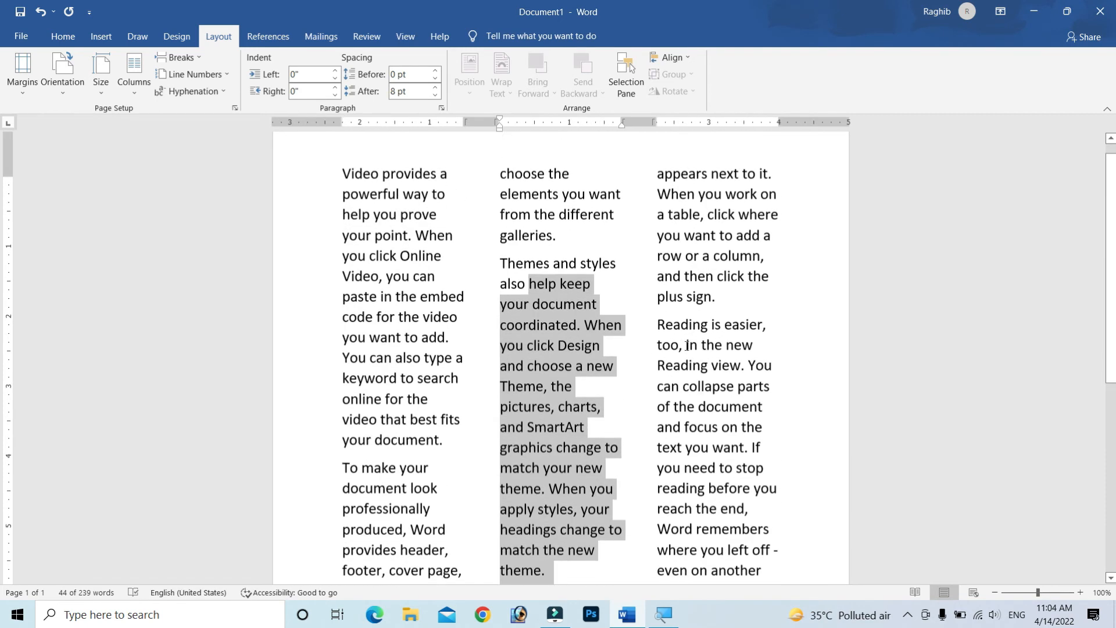
{"action": "left_click_drag", "start_coordinate": [690, 247], "coordinate": [771, 541]}
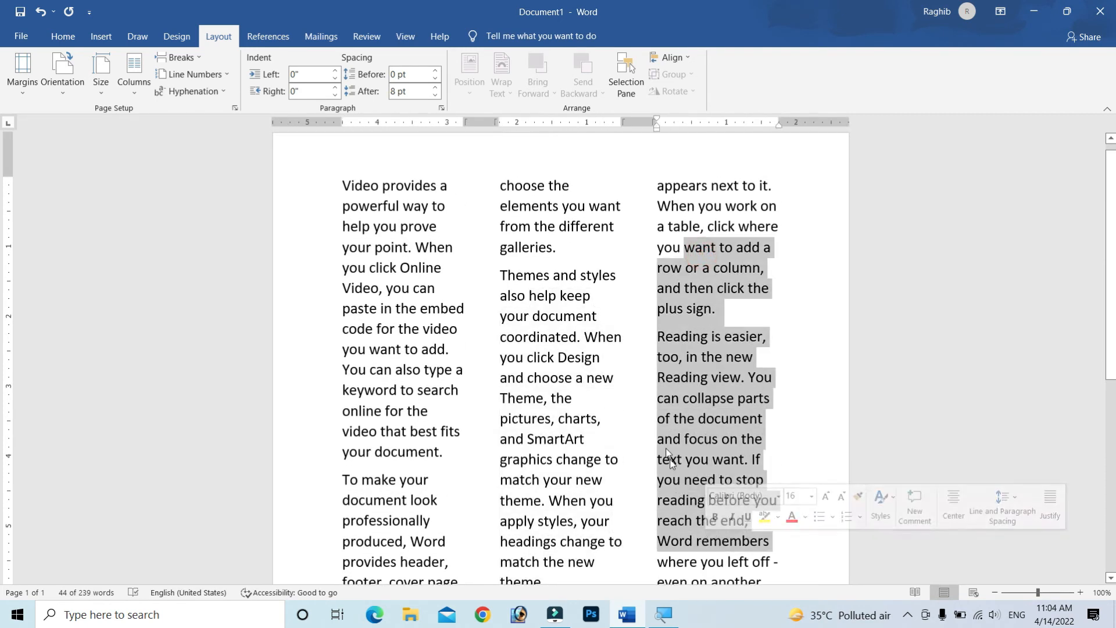
{"action": "left_click", "coordinate": [635, 341]}
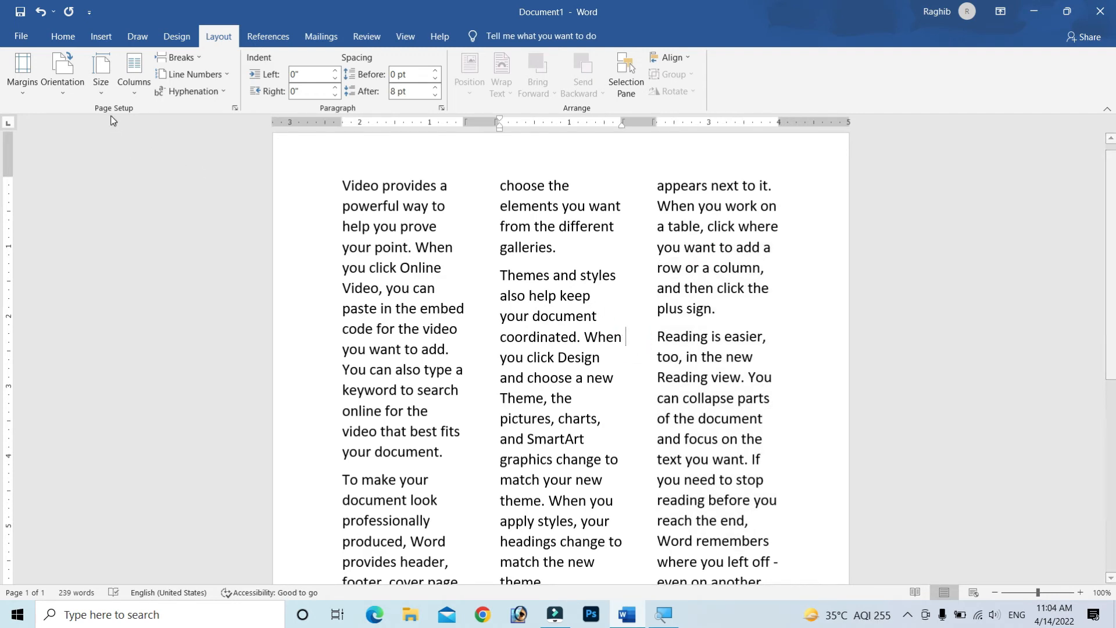
Step: Apply the Left column preset to the text, followed by the Right preset with a narrower second column
{"action": "left_click", "coordinate": [134, 70]}
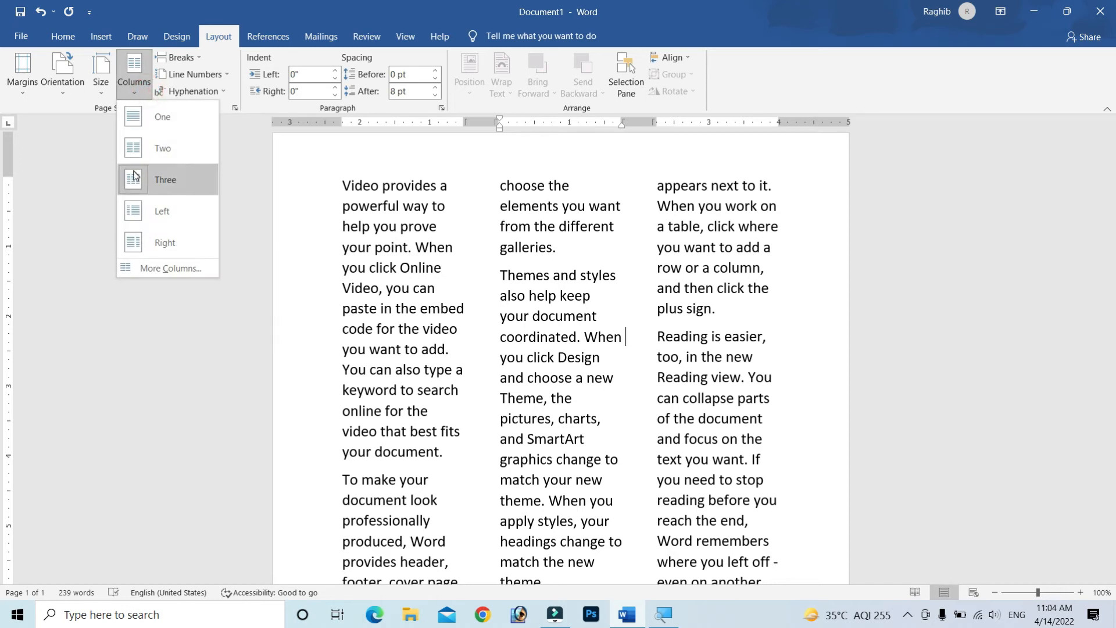
{"action": "left_click", "coordinate": [165, 212]}
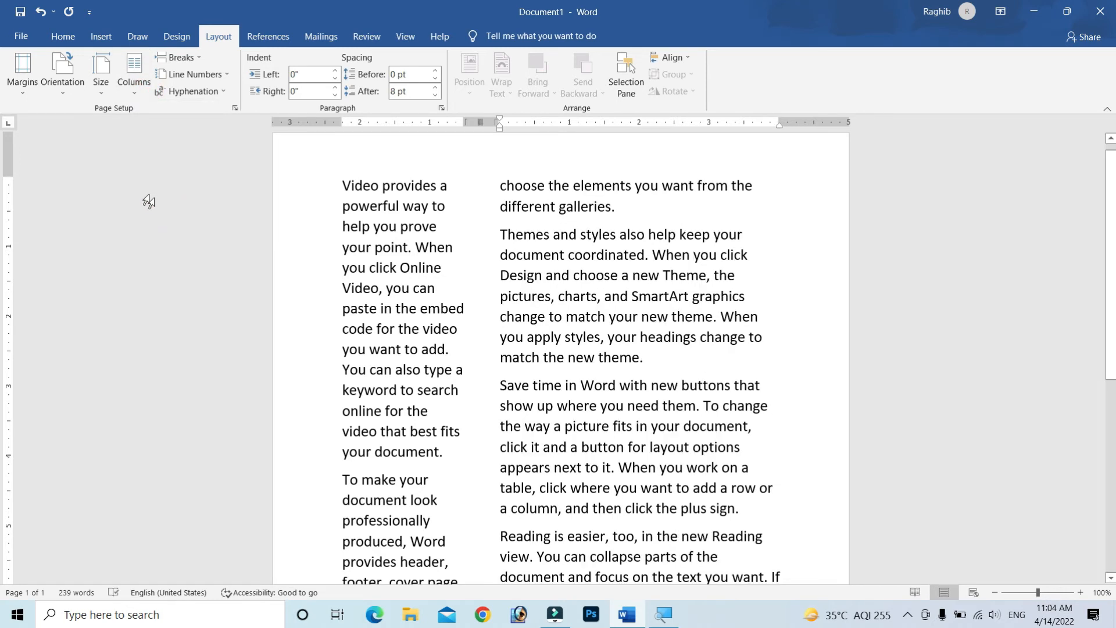
{"action": "left_click", "coordinate": [134, 71]}
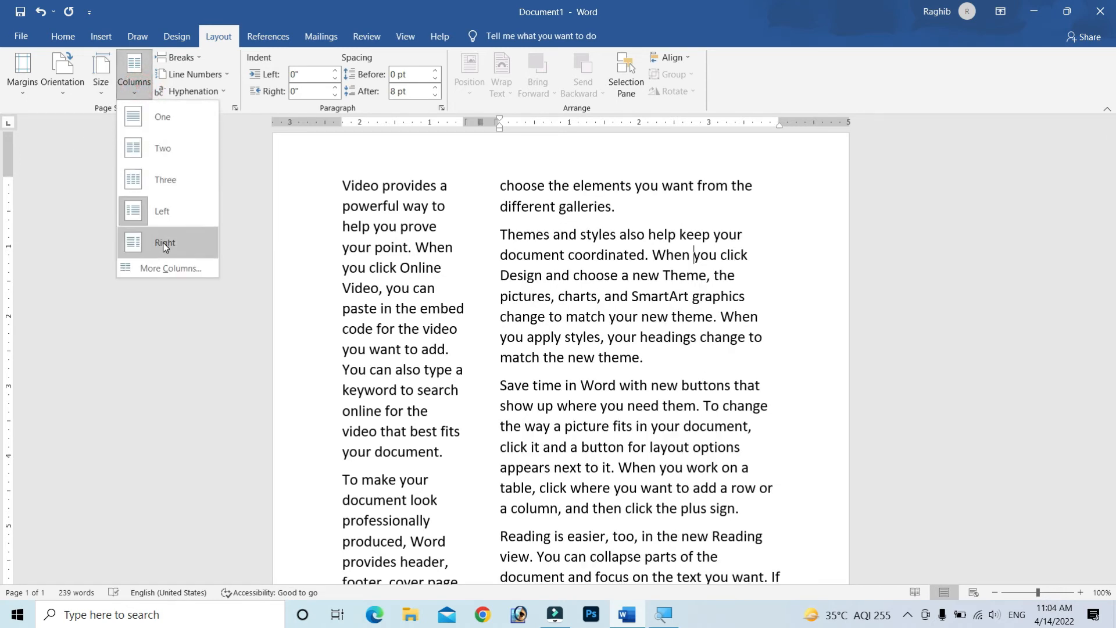
{"action": "left_click", "coordinate": [163, 241]}
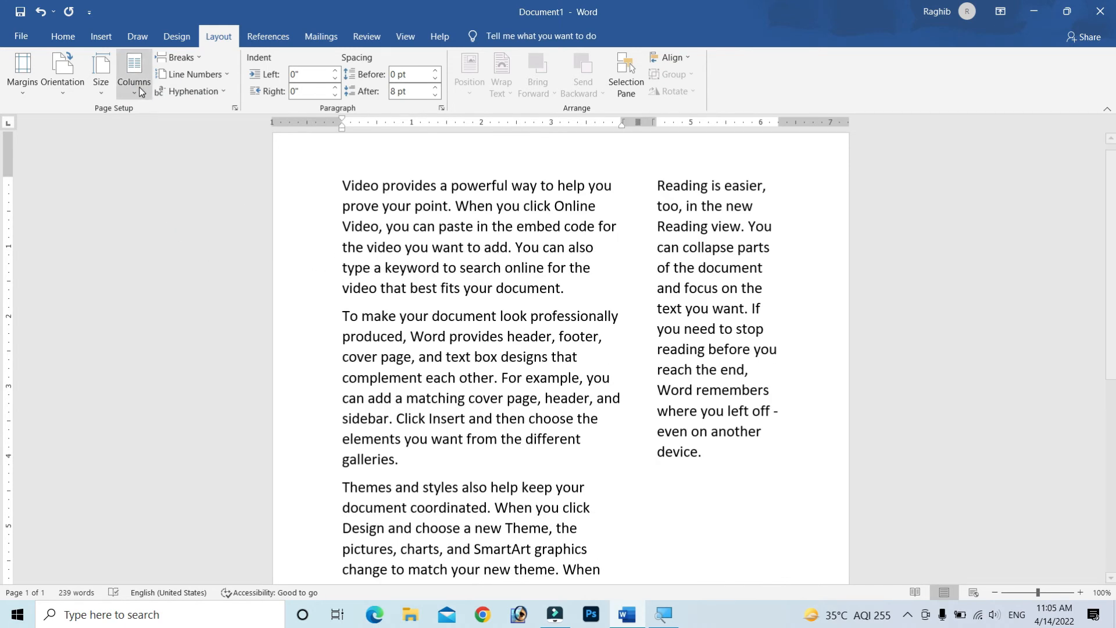
Step: Switch the sample text to two equal columns and review the page
{"action": "left_click", "coordinate": [135, 71]}
{"action": "left_click", "coordinate": [146, 157]}
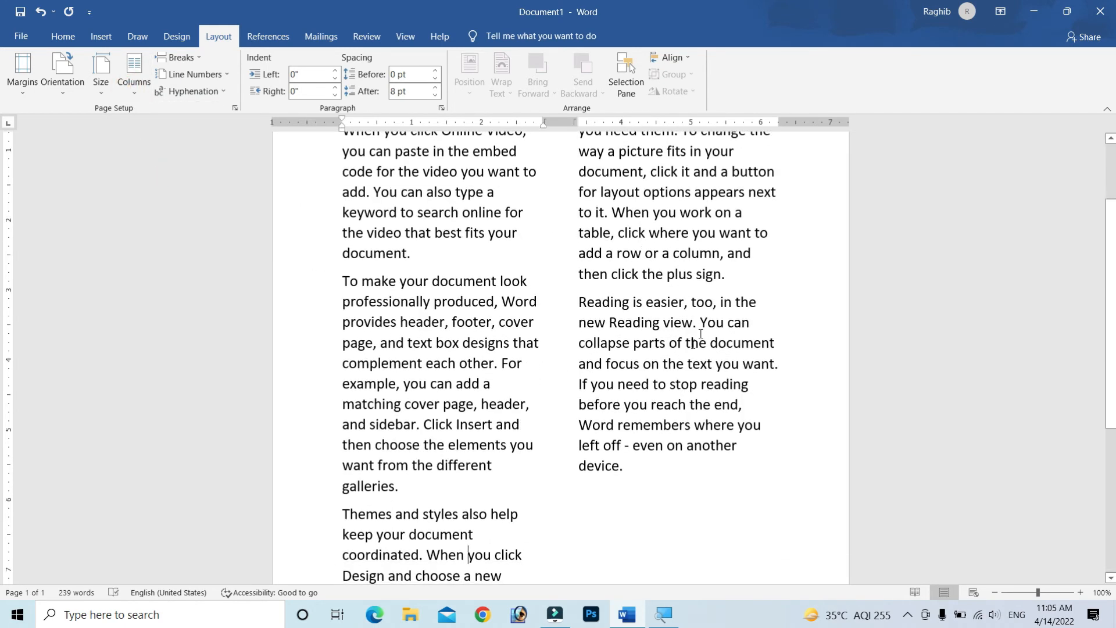
{"action": "scroll", "coordinate": [610, 349], "scroll_direction": "down", "scroll_amount": 3}
{"action": "scroll", "coordinate": [602, 348], "scroll_direction": "up", "scroll_amount": 4}
{"action": "scroll", "coordinate": [602, 349], "scroll_direction": "up", "scroll_amount": 1}
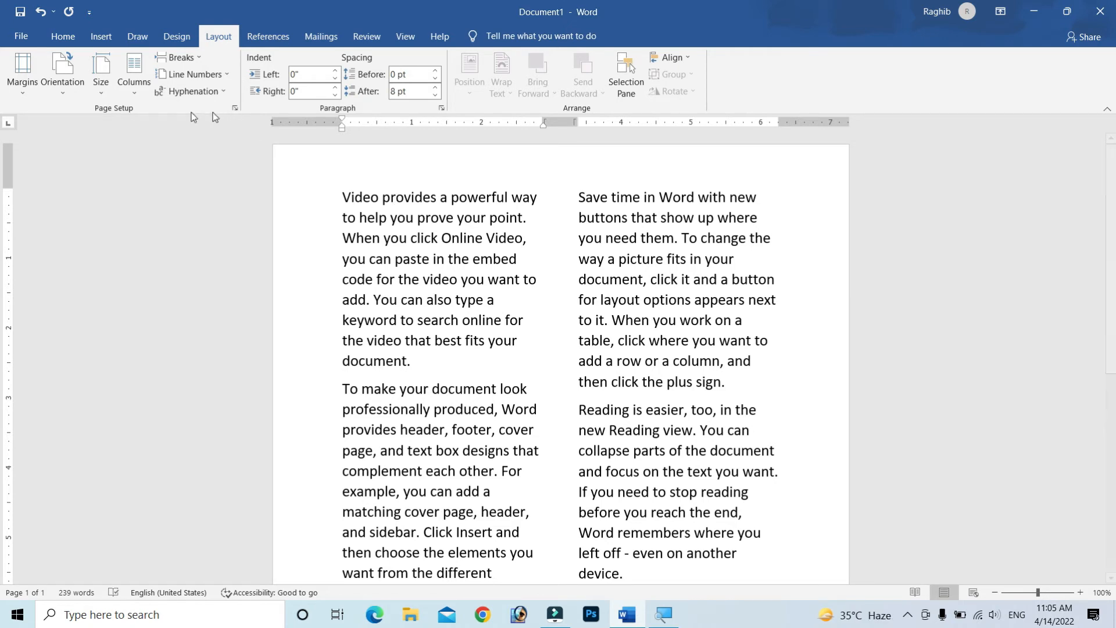
Step: Set the sample text in three columns and select passages in each column to compare them
{"action": "left_click", "coordinate": [134, 72]}
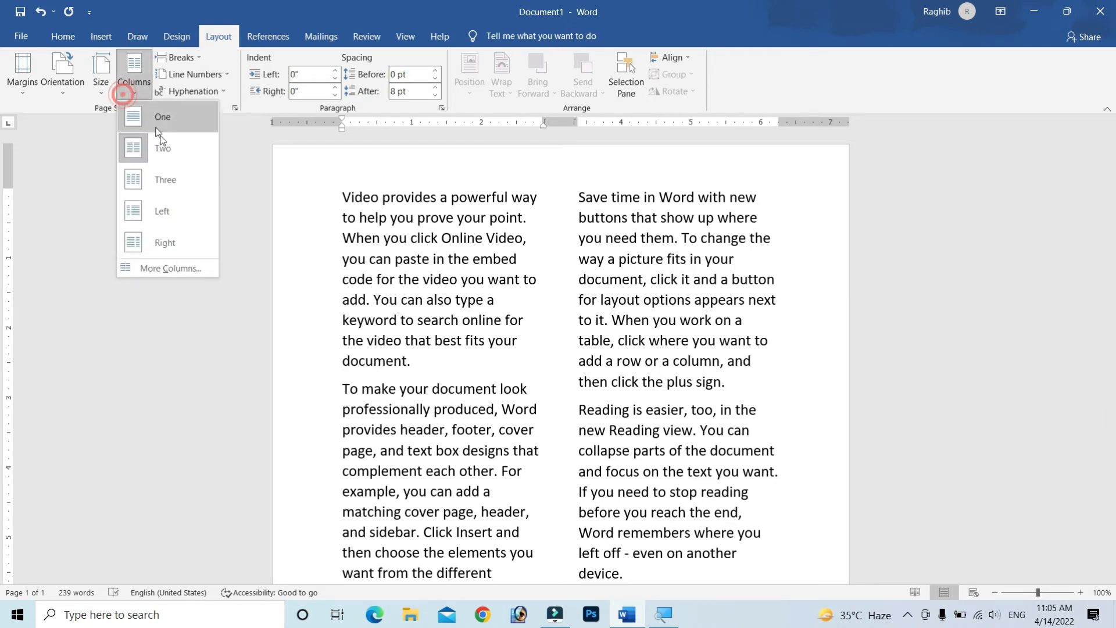
{"action": "left_click", "coordinate": [171, 181]}
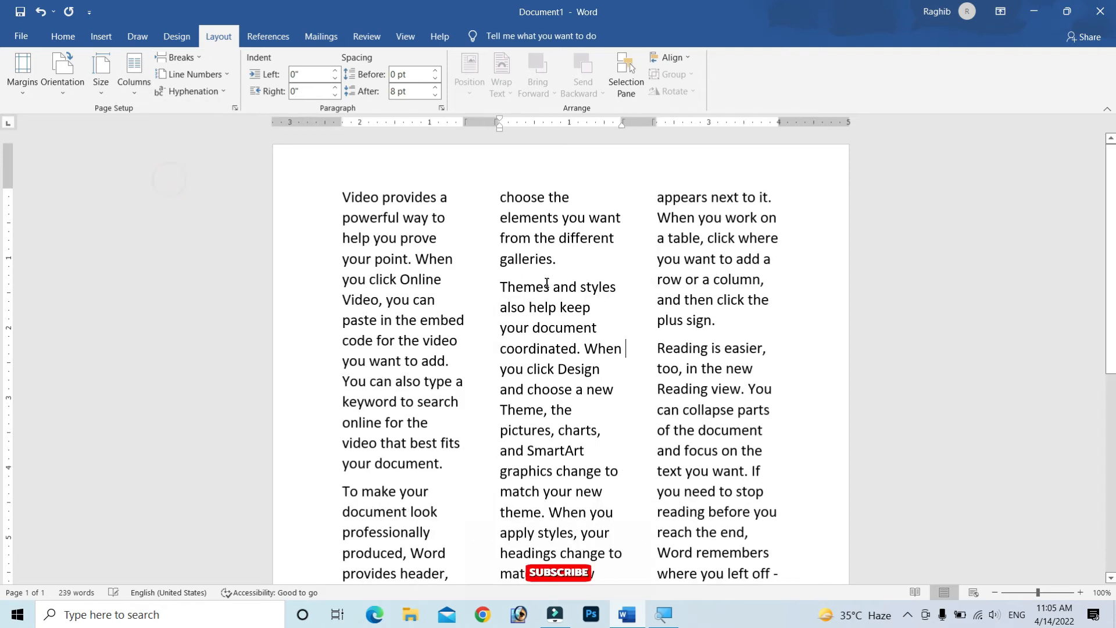
{"action": "left_click_drag", "start_coordinate": [342, 195], "coordinate": [428, 549]}
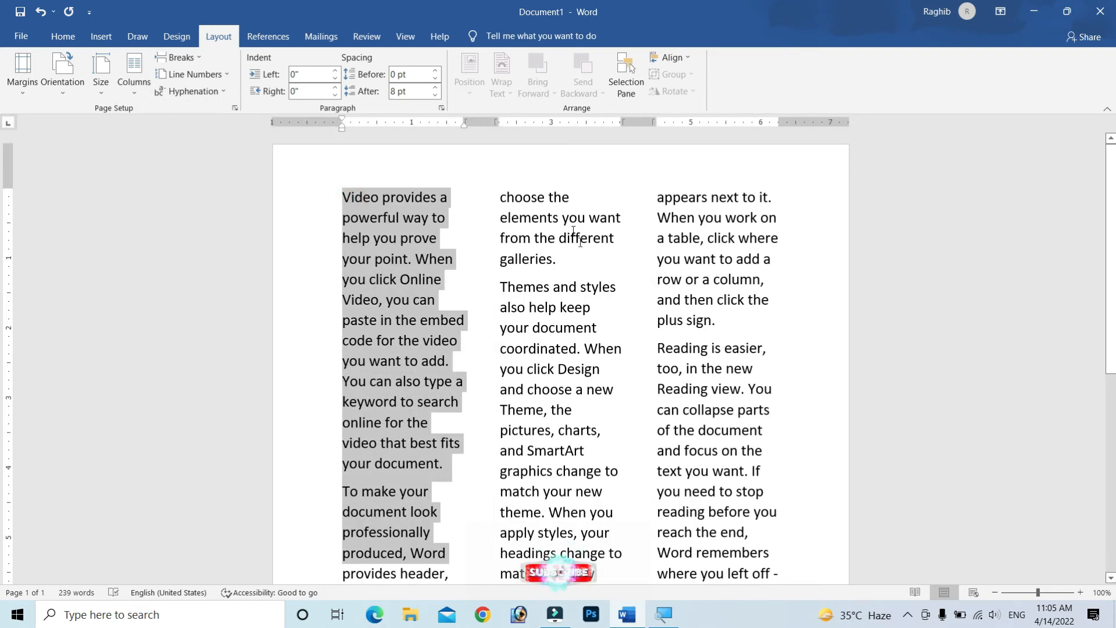
{"action": "left_click_drag", "start_coordinate": [548, 197], "coordinate": [607, 553]}
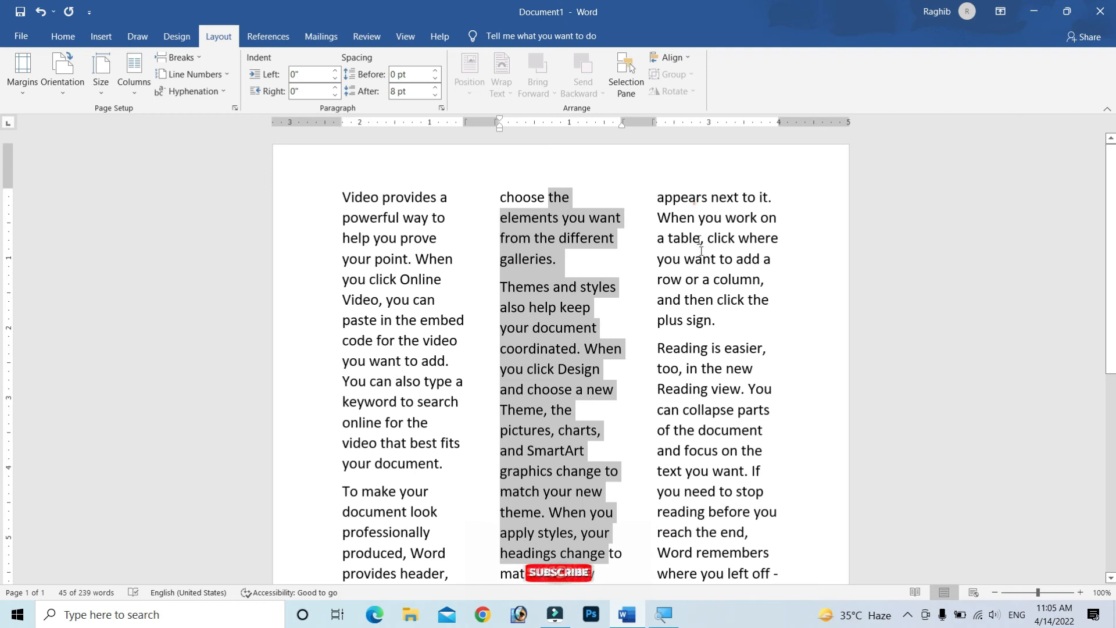
{"action": "left_click_drag", "start_coordinate": [658, 196], "coordinate": [770, 555]}
{"action": "left_click", "coordinate": [633, 323]}
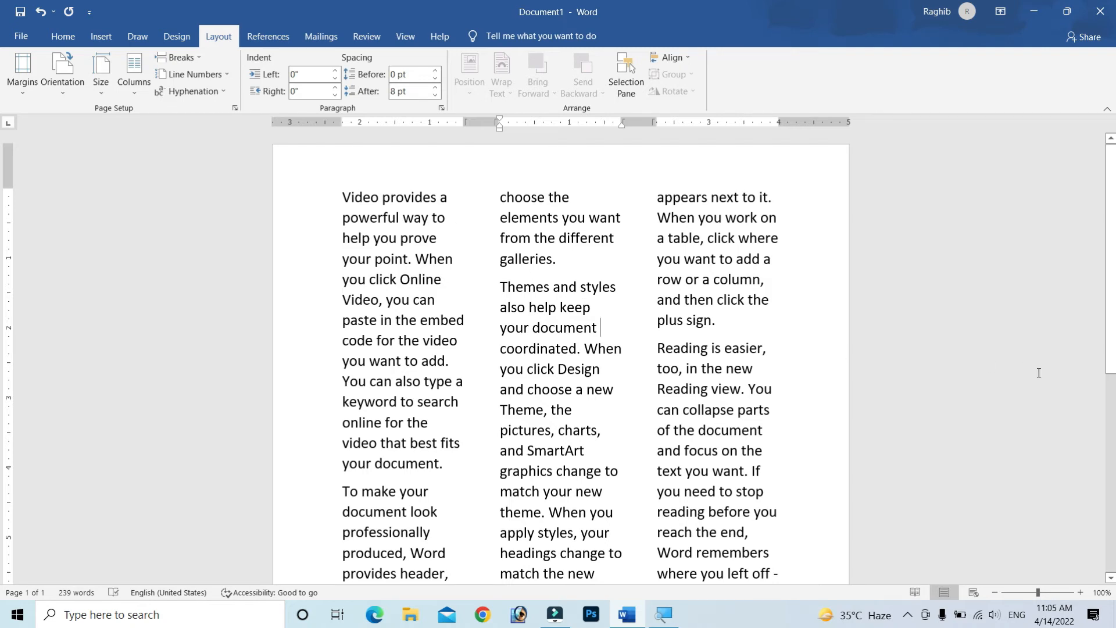
Step: Delete all the sample text from the document and look over the empty page
{"action": "key", "text": "ctrl+a"}
{"action": "key", "text": "Delete"}
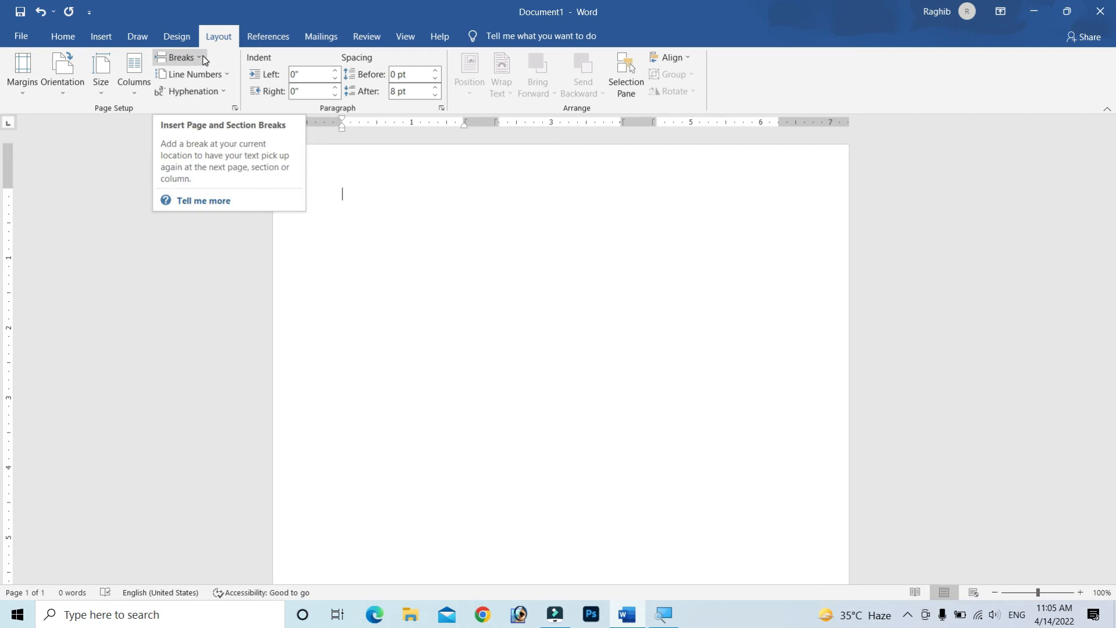
{"action": "left_click", "coordinate": [526, 321]}
{"action": "scroll", "coordinate": [550, 331], "scroll_direction": "down", "scroll_amount": 5}
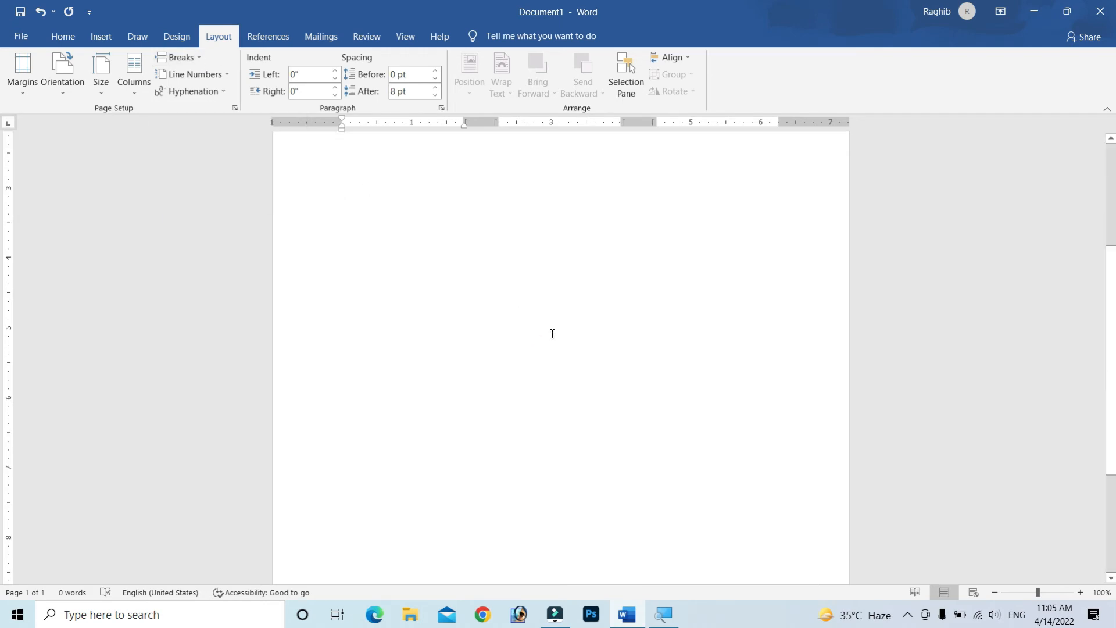
{"action": "scroll", "coordinate": [552, 334], "scroll_direction": "up", "scroll_amount": 4}
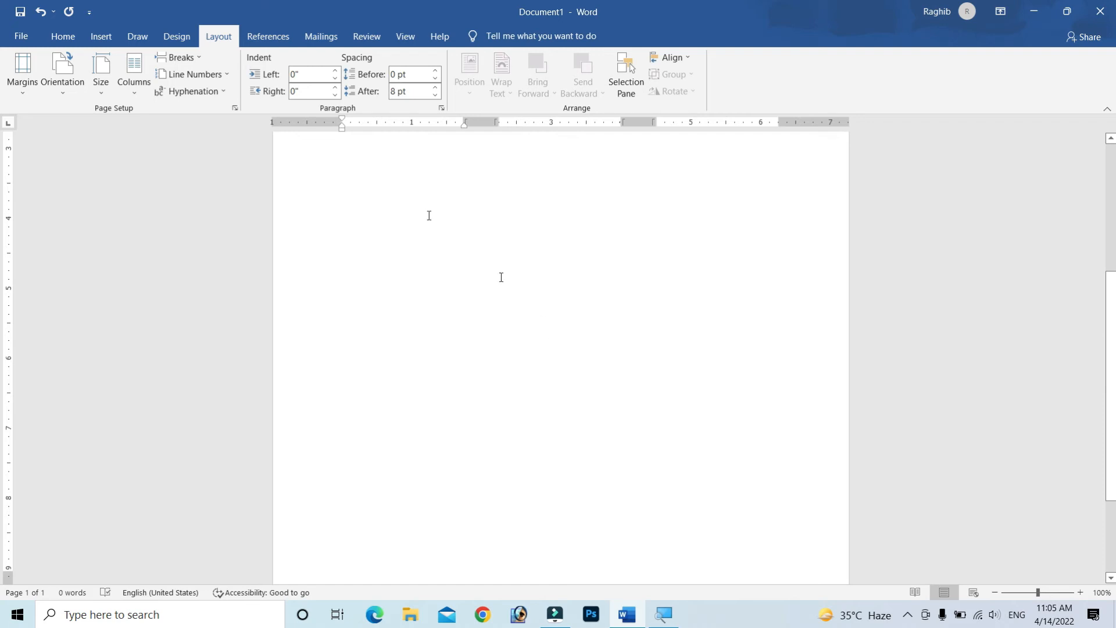
Step: Insert a Next Page section break in the empty document and review the pages
{"action": "left_click", "coordinate": [197, 58]}
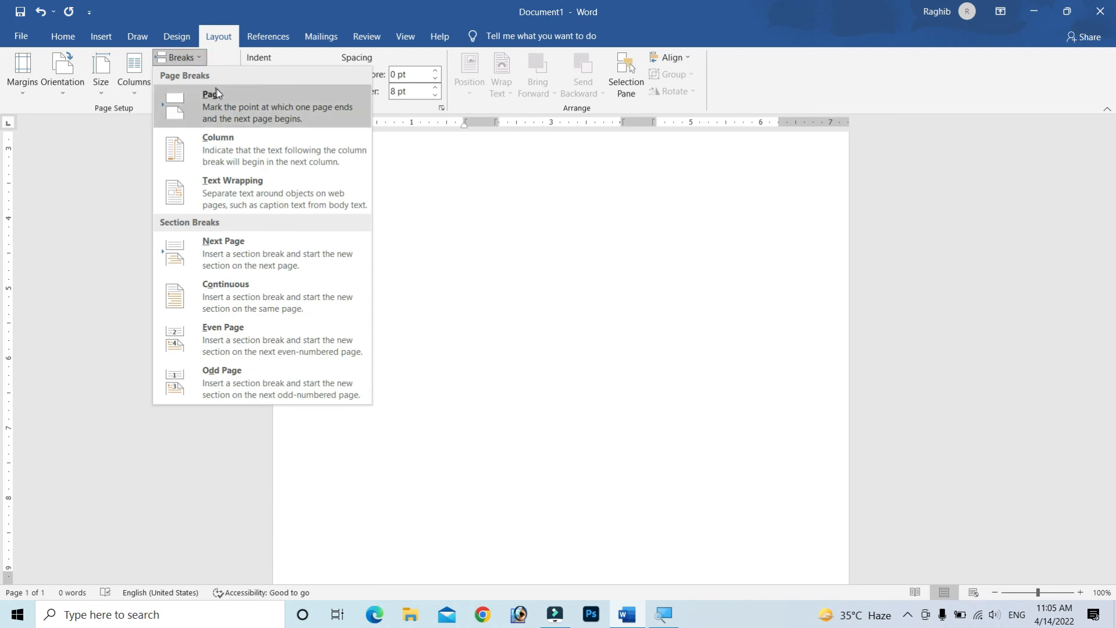
{"action": "left_click", "coordinate": [243, 253]}
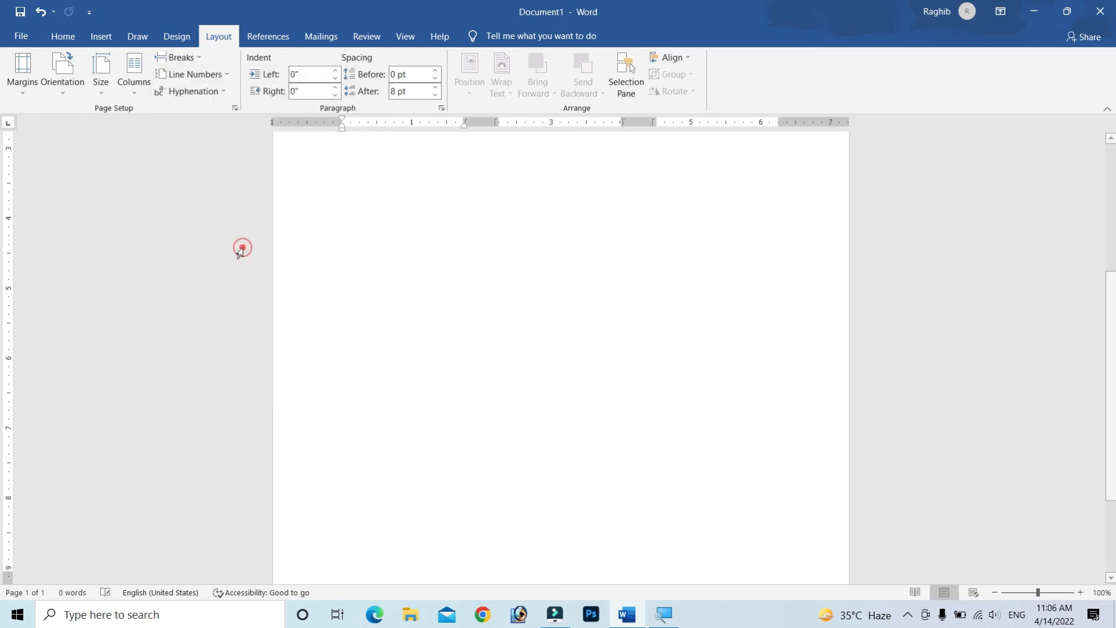
{"action": "scroll", "coordinate": [741, 452], "scroll_direction": "down", "scroll_amount": 10}
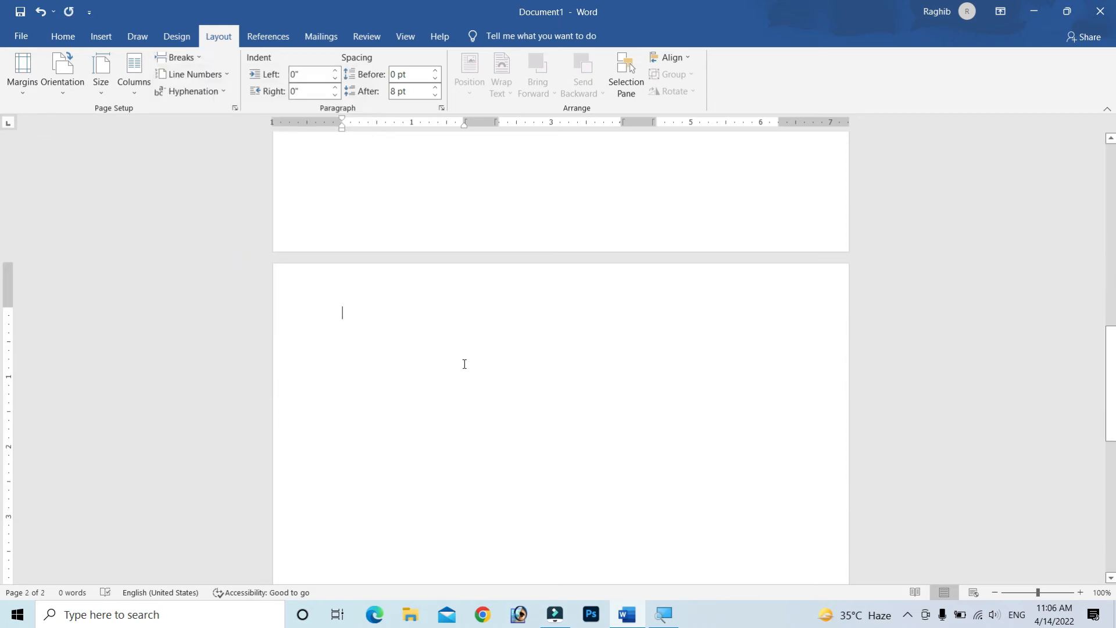
{"action": "scroll", "coordinate": [464, 363], "scroll_direction": "up", "scroll_amount": 10}
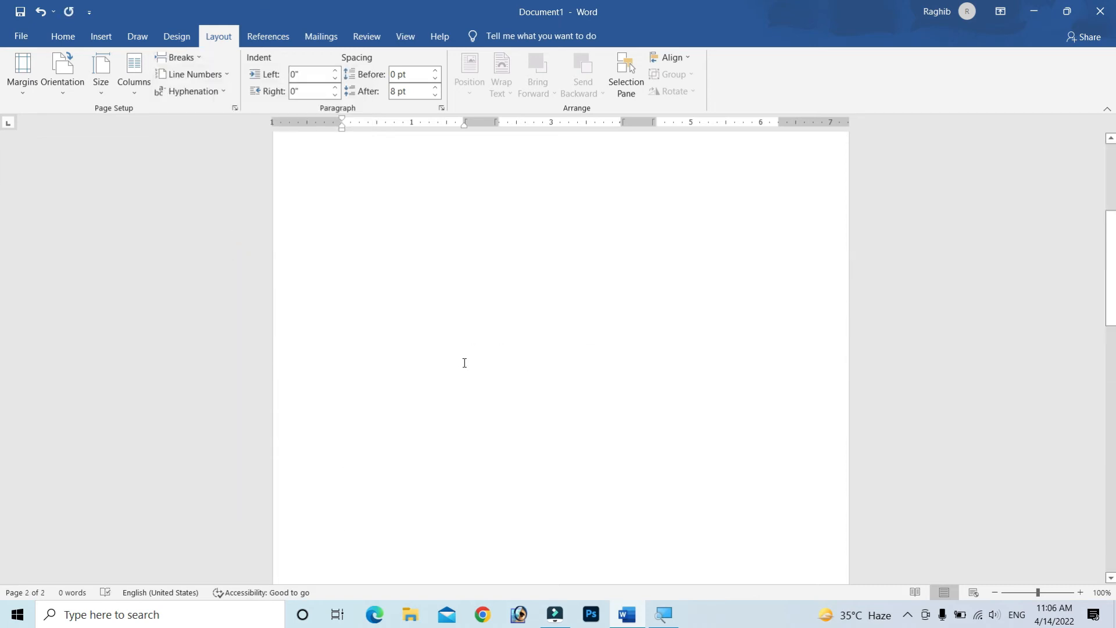
Step: Insert a page break to add another blank page and review the pages
{"action": "left_click", "coordinate": [204, 63]}
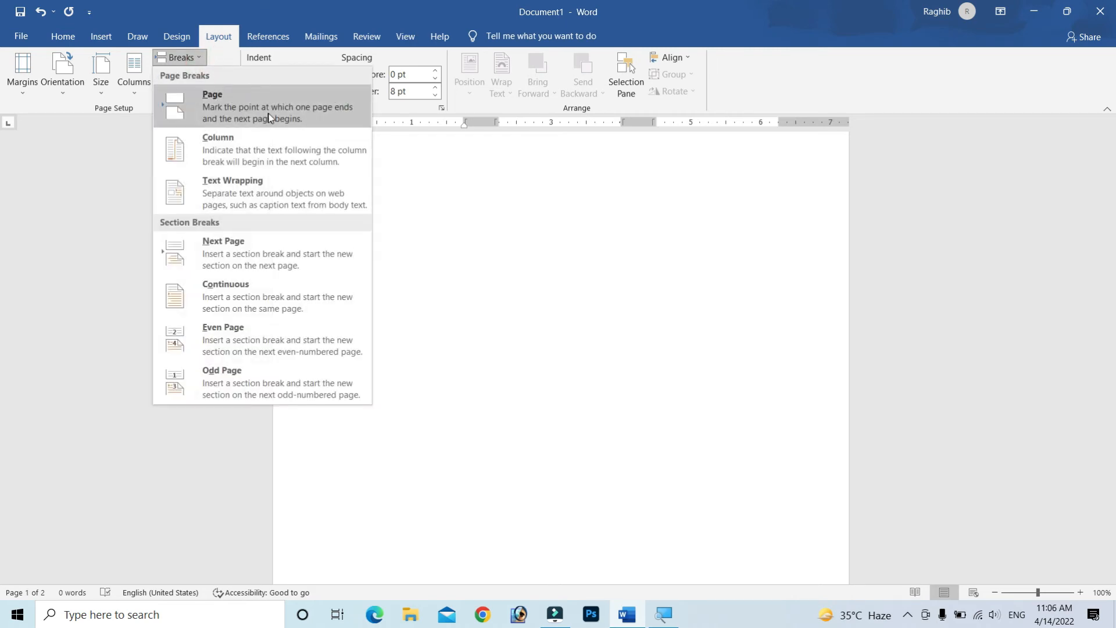
{"action": "left_click", "coordinate": [231, 111]}
{"action": "scroll", "coordinate": [464, 266], "scroll_direction": "down", "scroll_amount": 7}
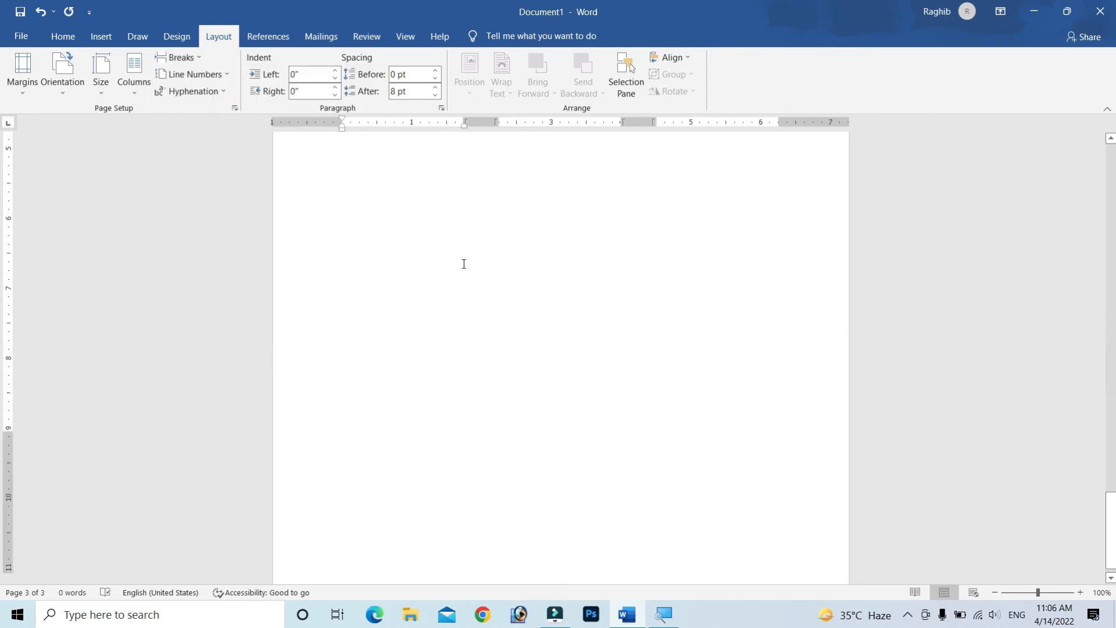
{"action": "scroll", "coordinate": [458, 275], "scroll_direction": "up", "scroll_amount": 14}
{"action": "scroll", "coordinate": [458, 275], "scroll_direction": "up", "scroll_amount": 10}
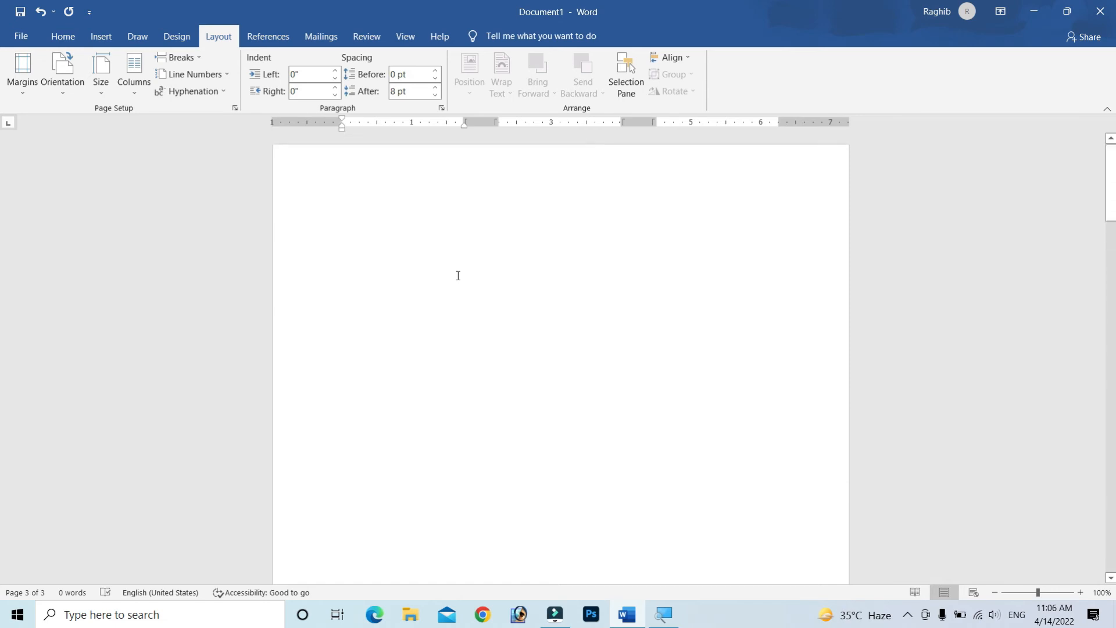
Step: Insert a column break on the last page and look through the pages
{"action": "left_click", "coordinate": [185, 57]}
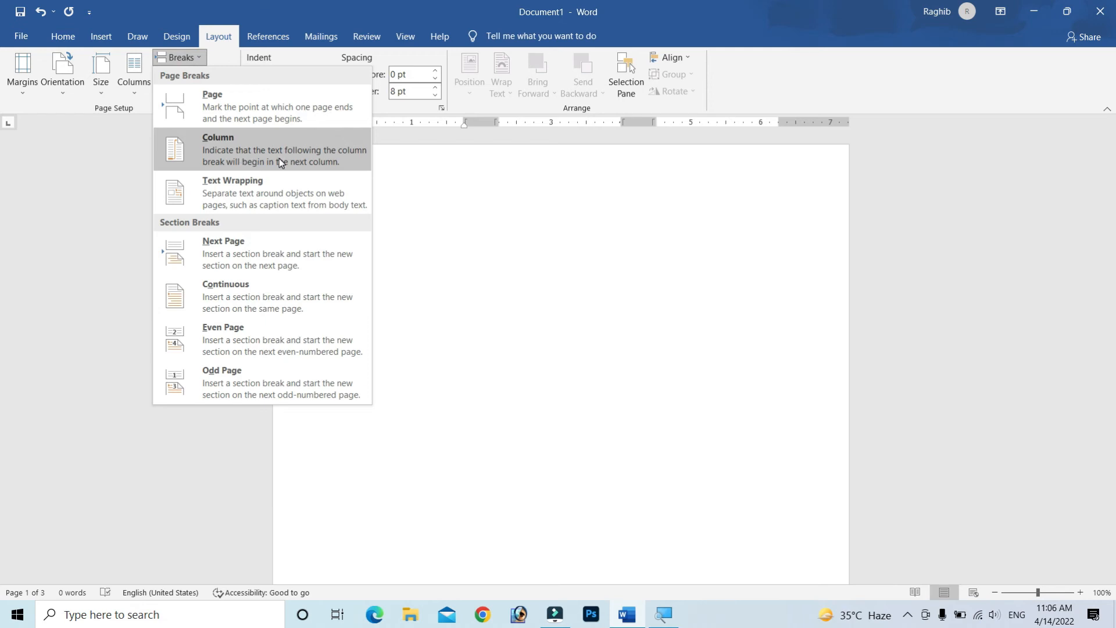
{"action": "left_click", "coordinate": [301, 144]}
{"action": "scroll", "coordinate": [476, 406], "scroll_direction": "down", "scroll_amount": 10}
{"action": "scroll", "coordinate": [482, 456], "scroll_direction": "down", "scroll_amount": 5}
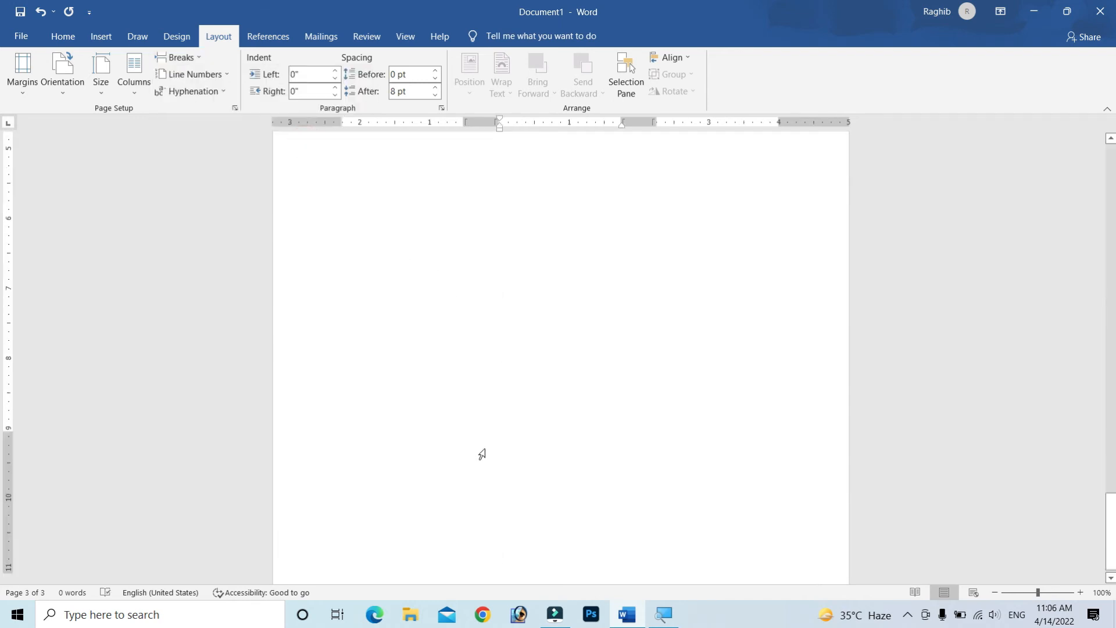
{"action": "scroll", "coordinate": [486, 447], "scroll_direction": "up", "scroll_amount": 10}
{"action": "scroll", "coordinate": [488, 284], "scroll_direction": "up", "scroll_amount": 4}
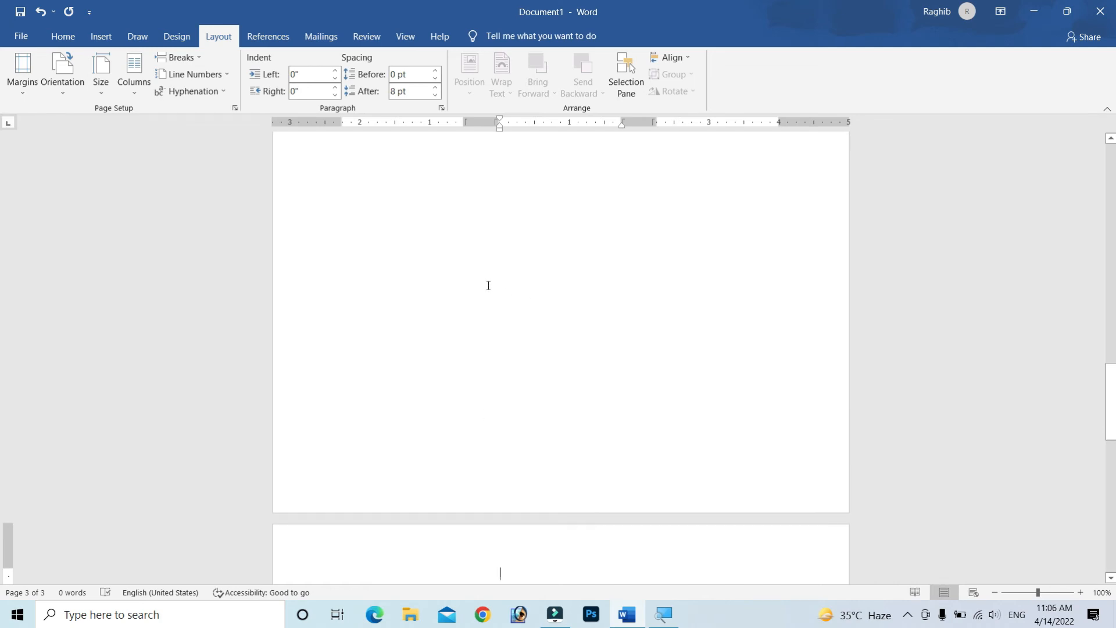
Step: Insert another column break near the start of the second page and check the following page
{"action": "left_click", "coordinate": [487, 281]}
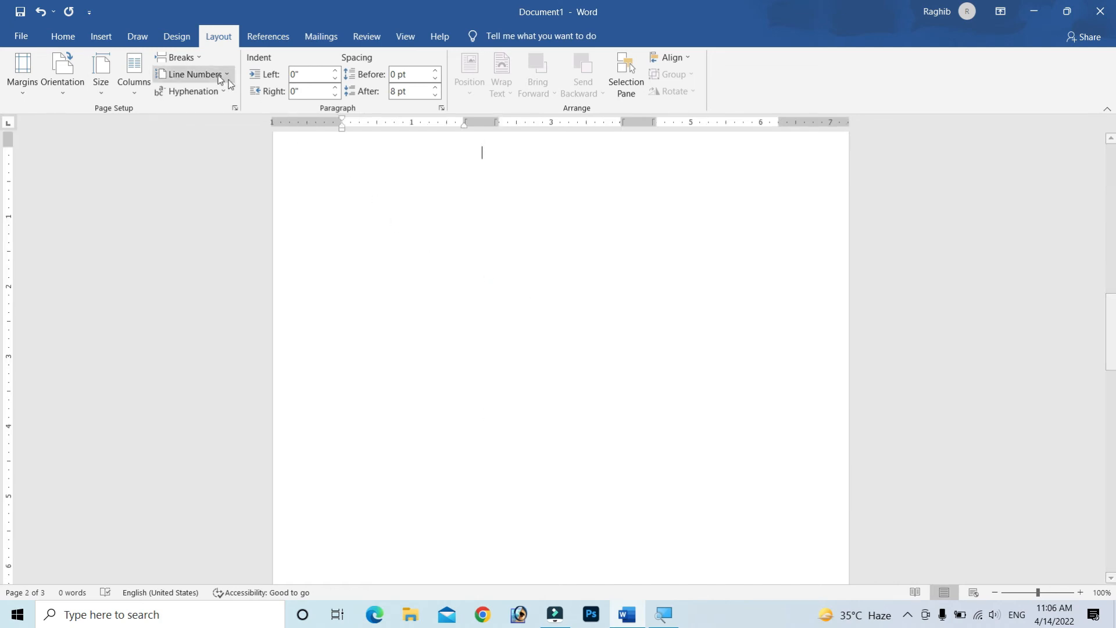
{"action": "left_click", "coordinate": [200, 61]}
{"action": "left_click", "coordinate": [226, 164]}
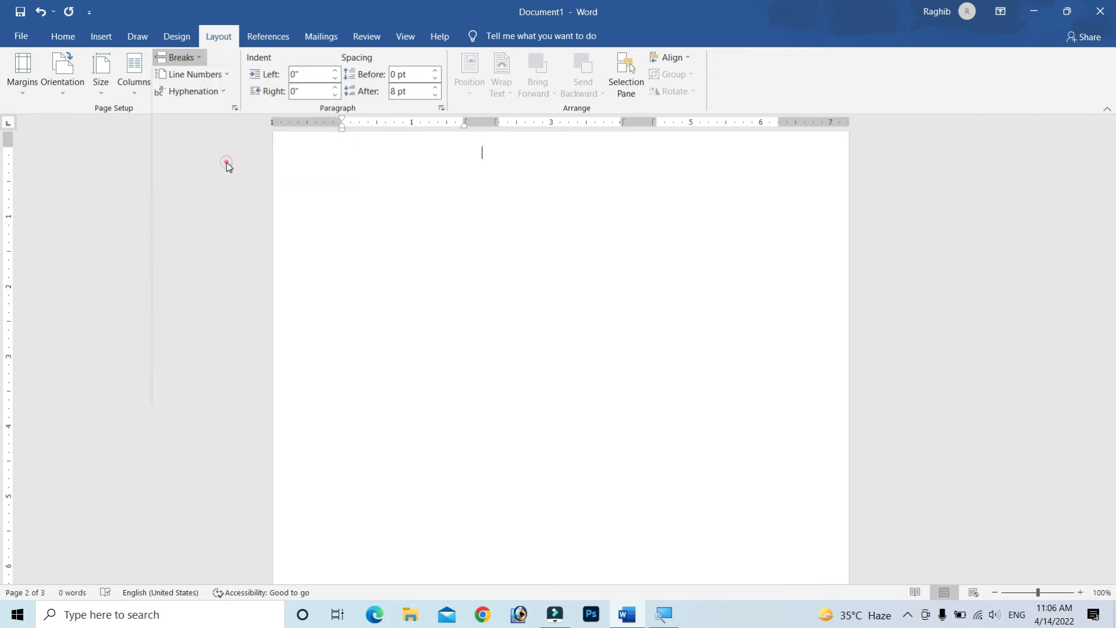
{"action": "scroll", "coordinate": [495, 351], "scroll_direction": "down", "scroll_amount": 7}
{"action": "scroll", "coordinate": [495, 352], "scroll_direction": "down", "scroll_amount": 5}
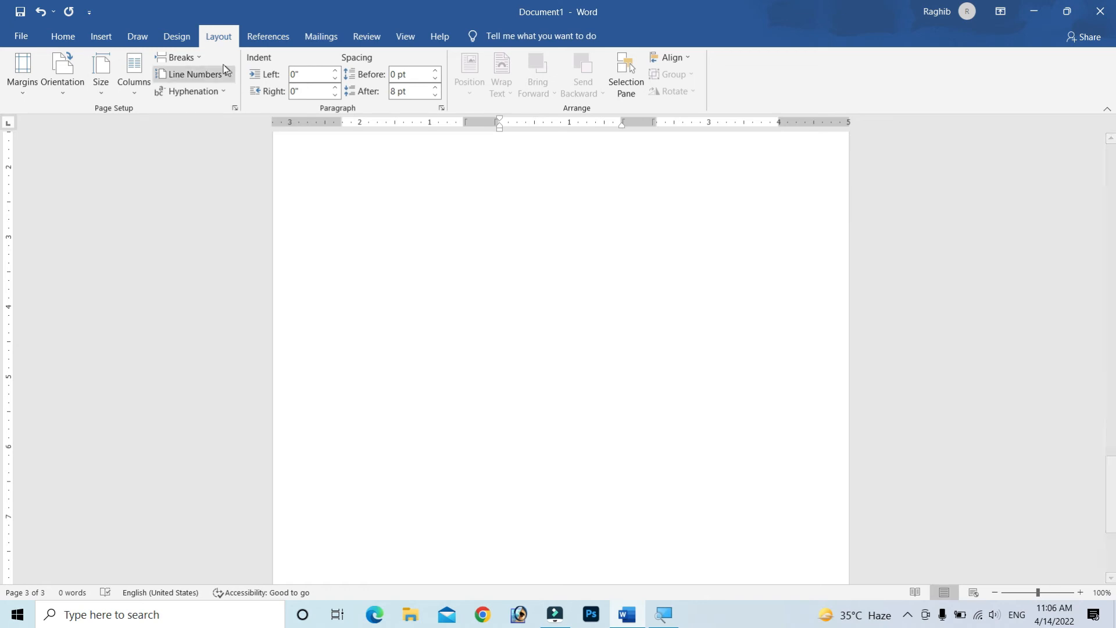
Step: Insert a text wrapping break on the empty last page and check the page
{"action": "left_click", "coordinate": [195, 58]}
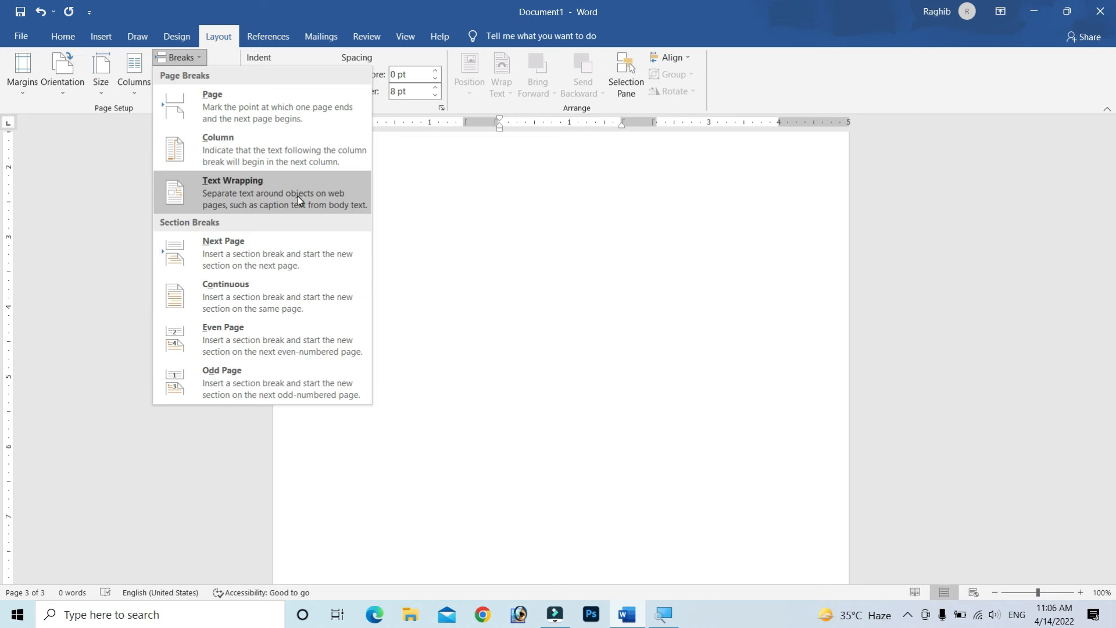
{"action": "left_click", "coordinate": [269, 198]}
{"action": "scroll", "coordinate": [461, 244], "scroll_direction": "up", "scroll_amount": 3}
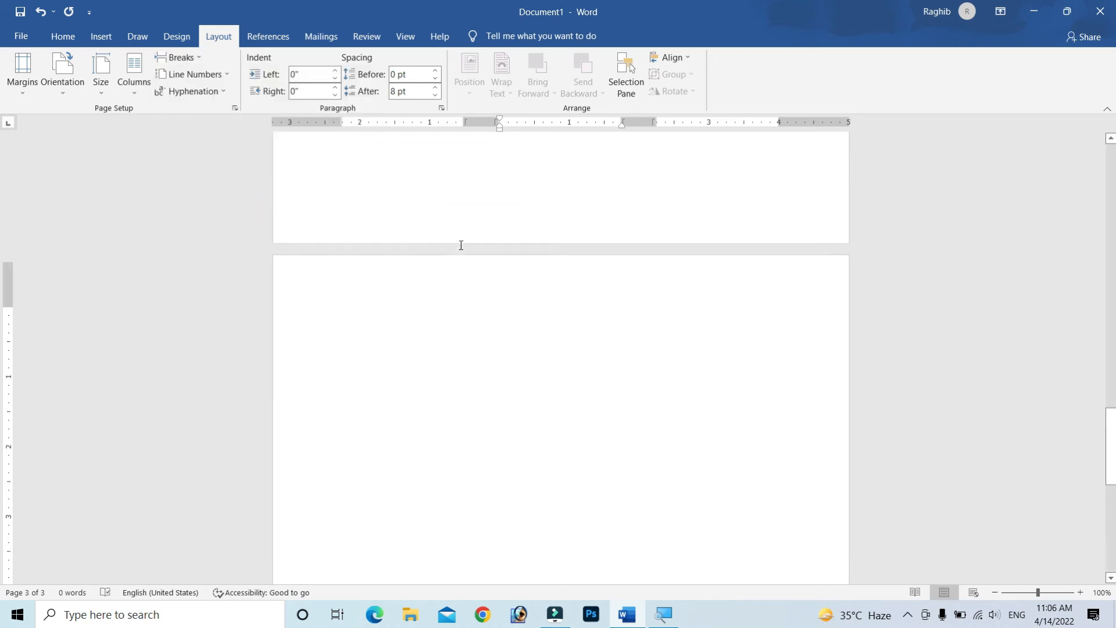
Step: Generate sample paragraphs on the third page with =RAND() and insert a text wrapping break after them
{"action": "type", "text": "=RAND()"}
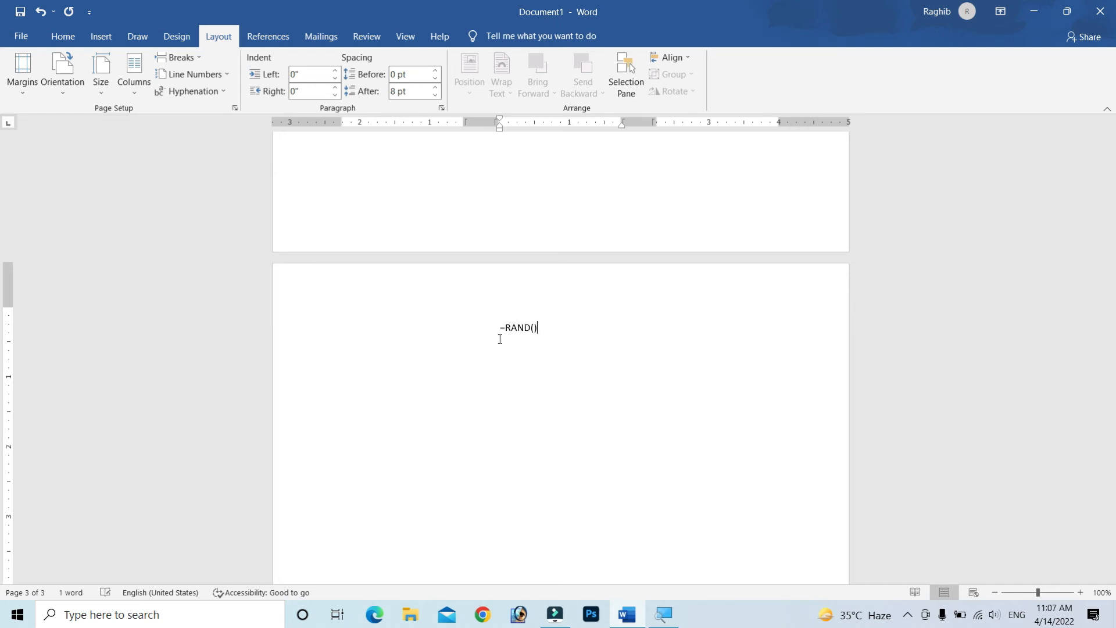
{"action": "key", "text": "Return"}
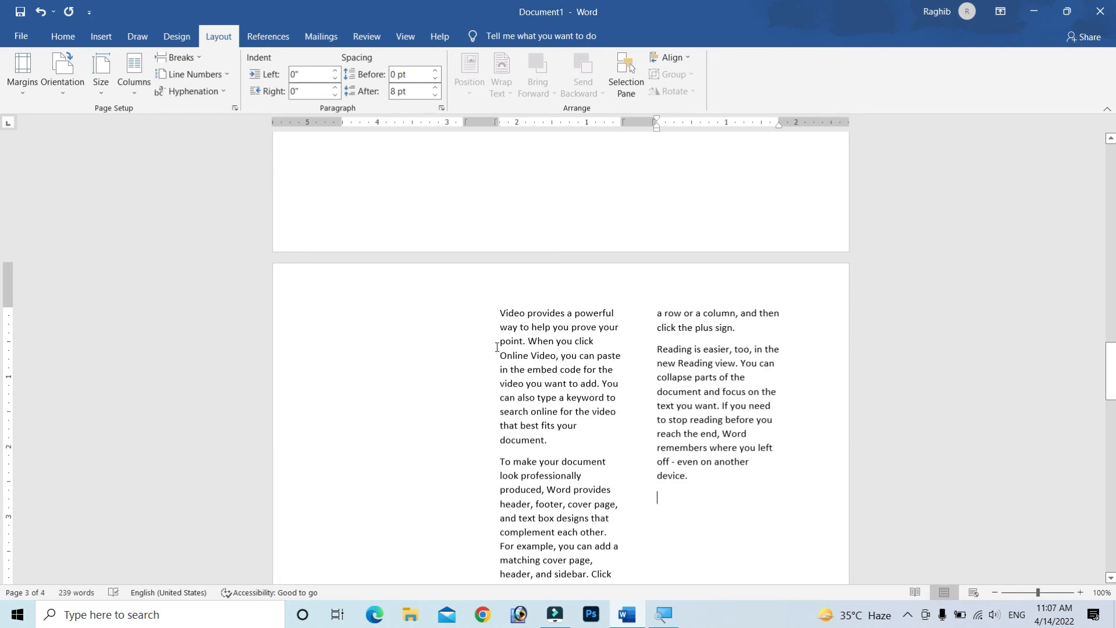
{"action": "left_click", "coordinate": [178, 57]}
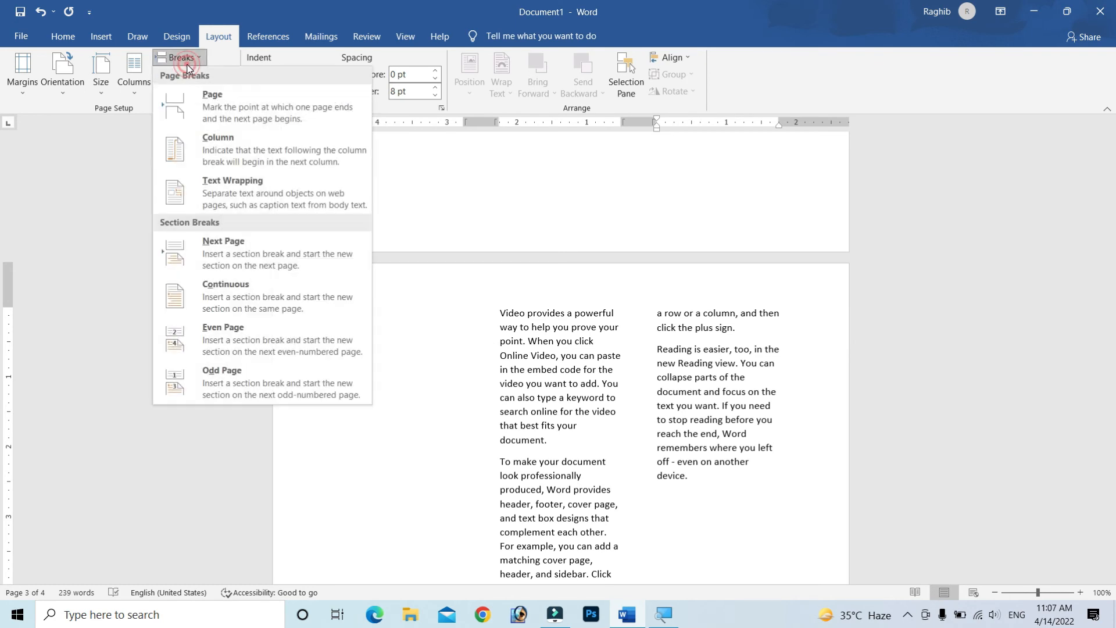
{"action": "left_click", "coordinate": [230, 190]}
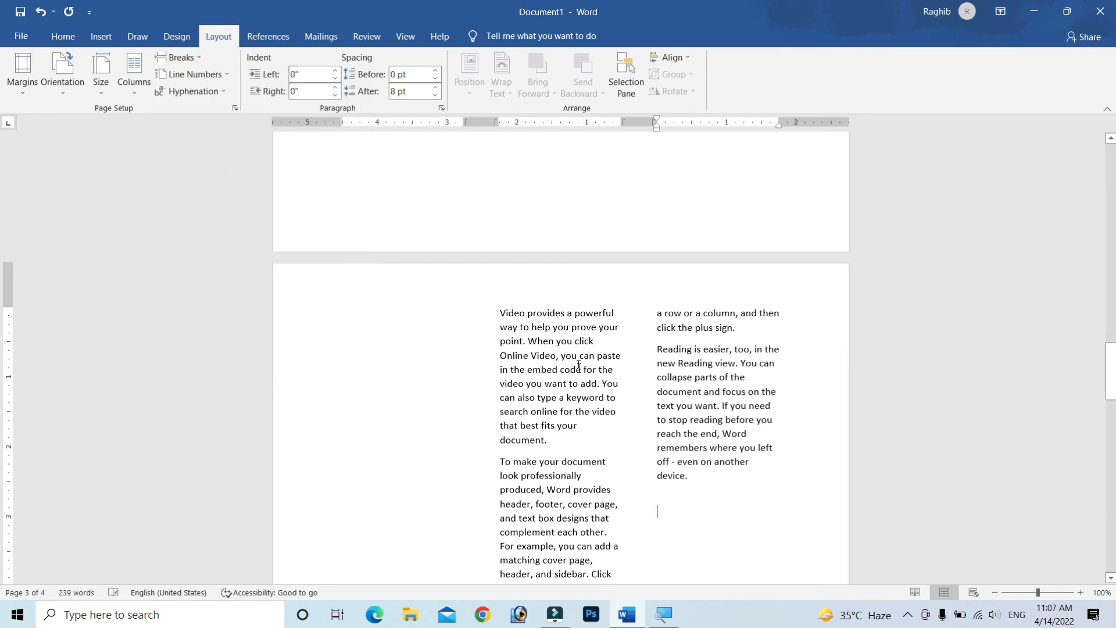
Step: Replace the entire document content with a text wrapping break and look over the page
{"action": "left_click", "coordinate": [539, 347]}
{"action": "key", "text": "ctrl+a"}
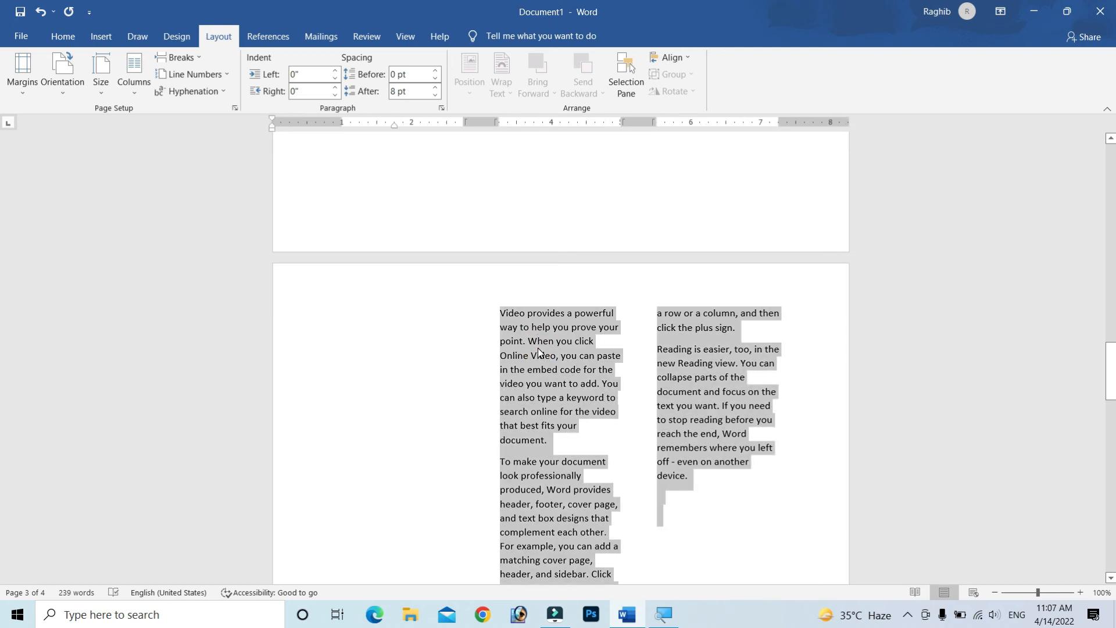
{"action": "left_click", "coordinate": [177, 57]}
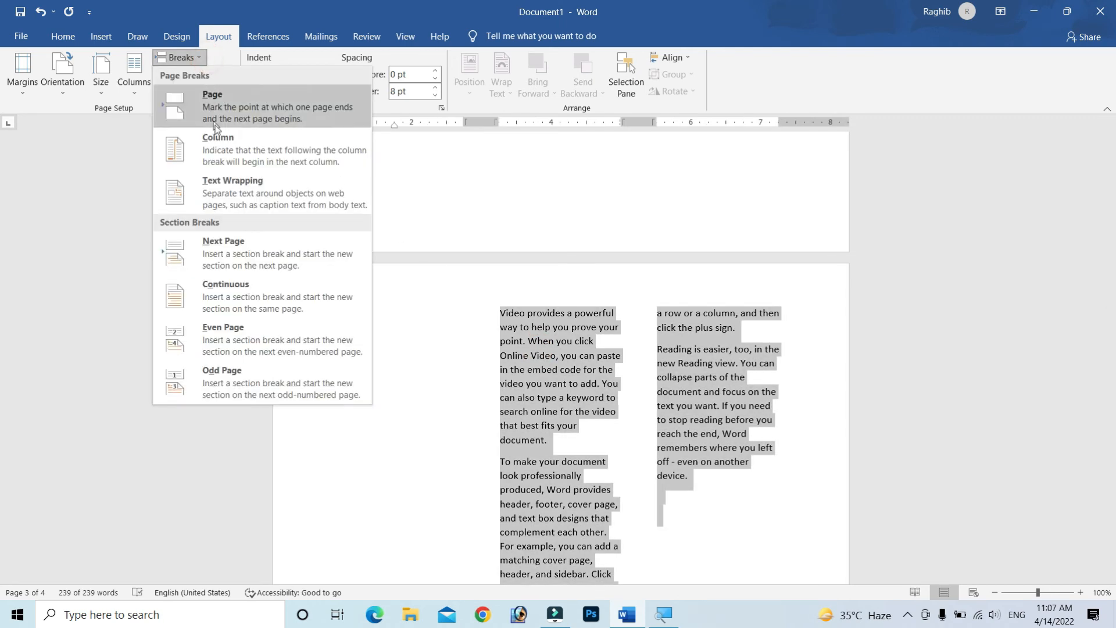
{"action": "left_click", "coordinate": [253, 188]}
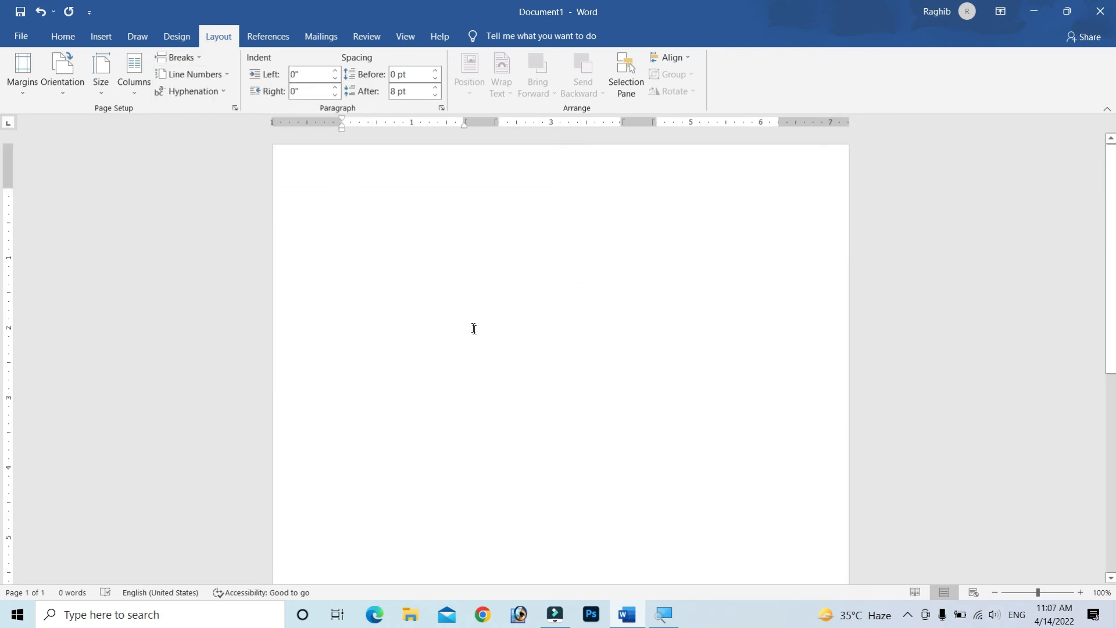
{"action": "scroll", "coordinate": [474, 320], "scroll_direction": "down", "scroll_amount": 3}
{"action": "scroll", "coordinate": [474, 314], "scroll_direction": "up", "scroll_amount": 9}
{"action": "scroll", "coordinate": [479, 337], "scroll_direction": "down", "scroll_amount": 2}
{"action": "scroll", "coordinate": [479, 343], "scroll_direction": "down", "scroll_amount": 5}
{"action": "scroll", "coordinate": [479, 349], "scroll_direction": "up", "scroll_amount": 2}
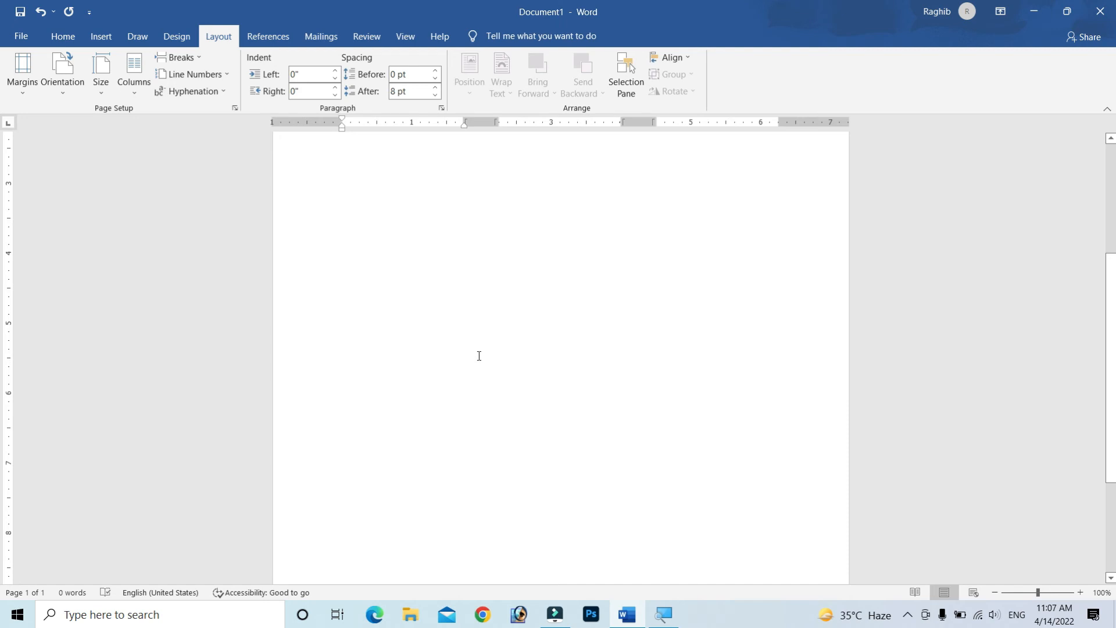
Step: Insert an Even Page section break in the empty document and review both pages
{"action": "left_click", "coordinate": [192, 58]}
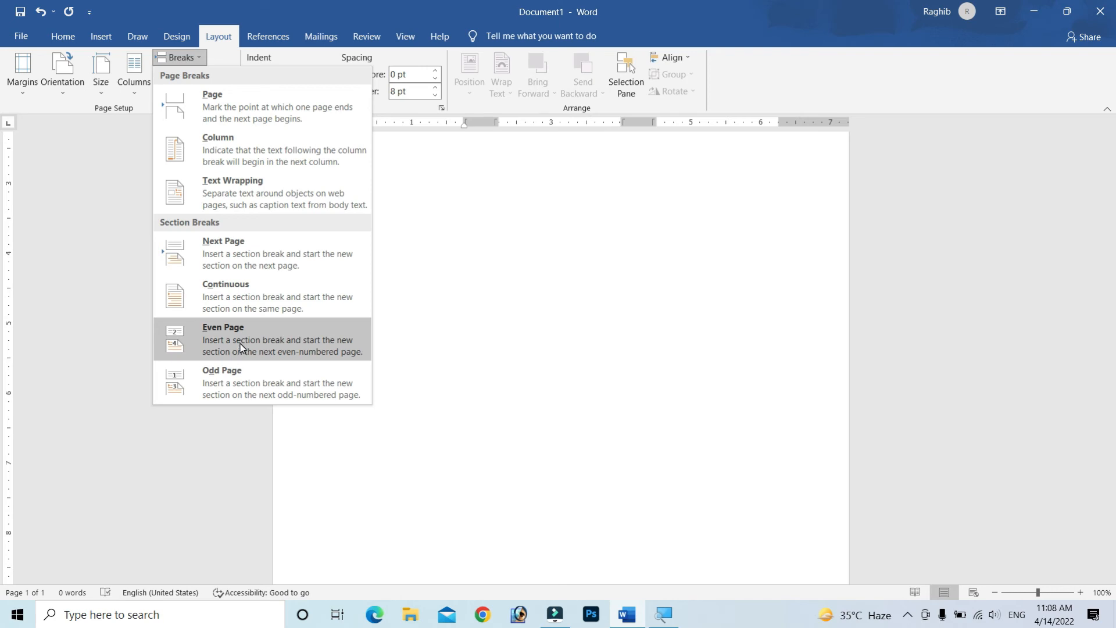
{"action": "left_click", "coordinate": [240, 343]}
{"action": "scroll", "coordinate": [378, 325], "scroll_direction": "down", "scroll_amount": 10}
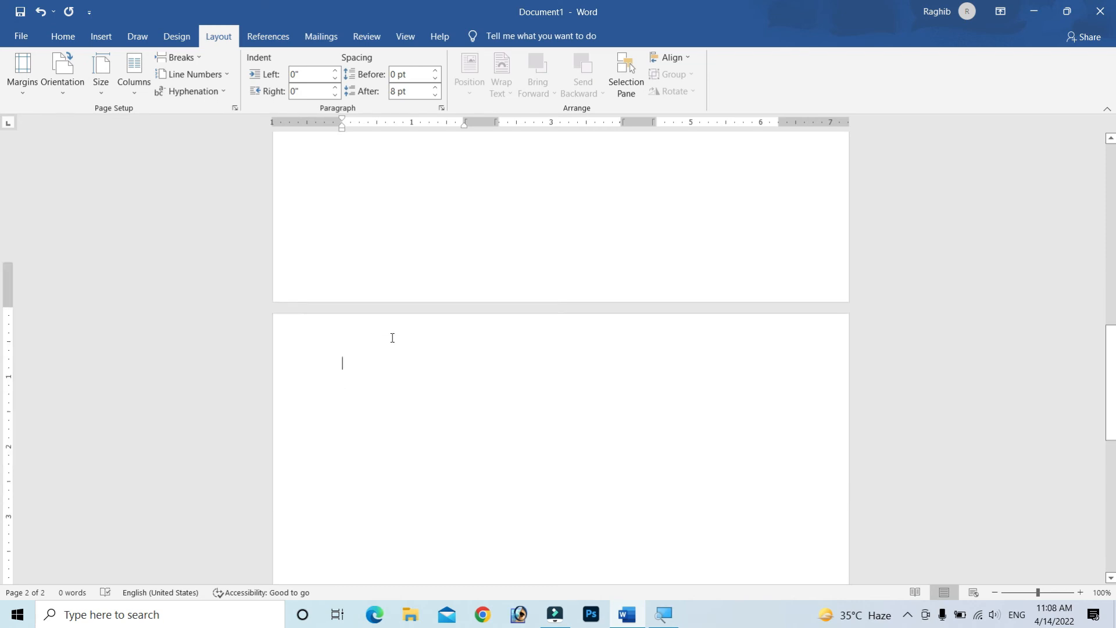
{"action": "scroll", "coordinate": [392, 337], "scroll_direction": "up", "scroll_amount": 15}
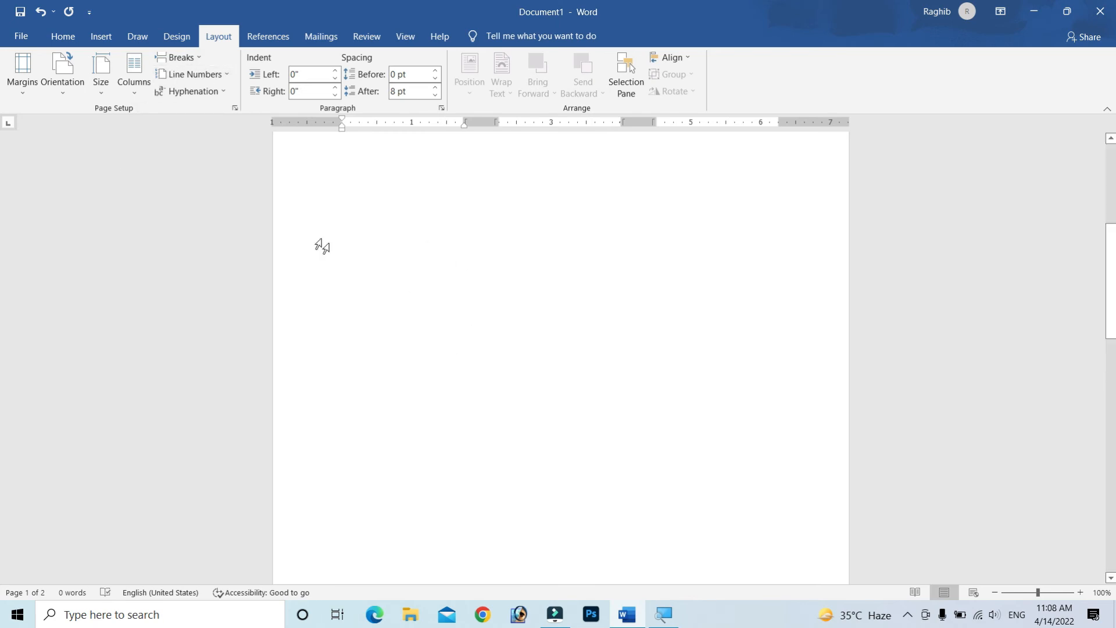
Step: Insert an Odd Page section break and look back through the pages
{"action": "left_click", "coordinate": [192, 60]}
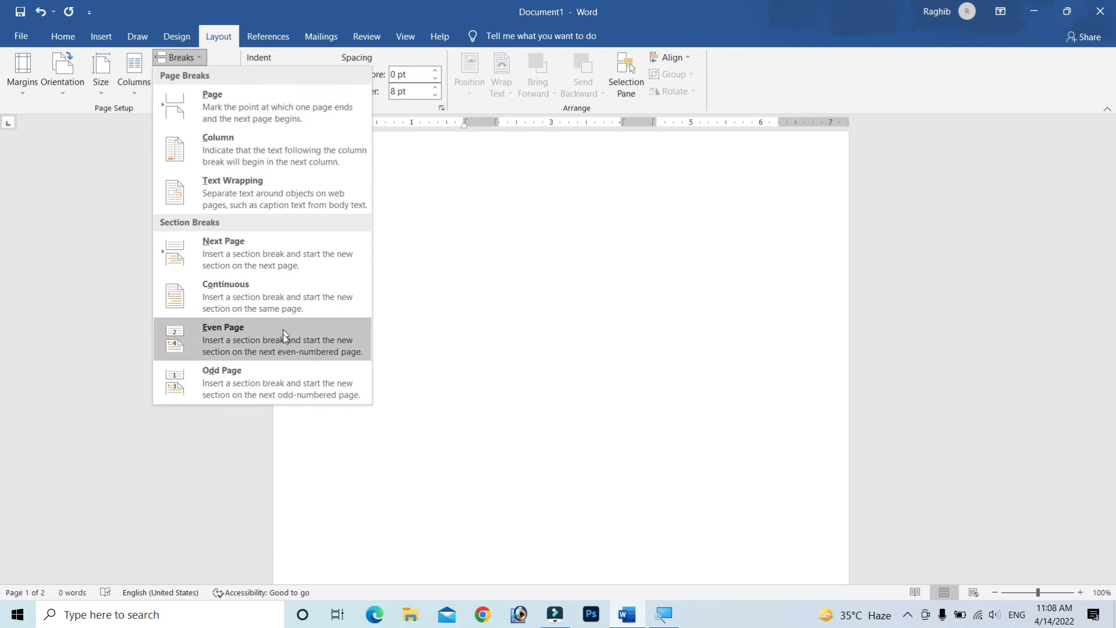
{"action": "left_click", "coordinate": [243, 378]}
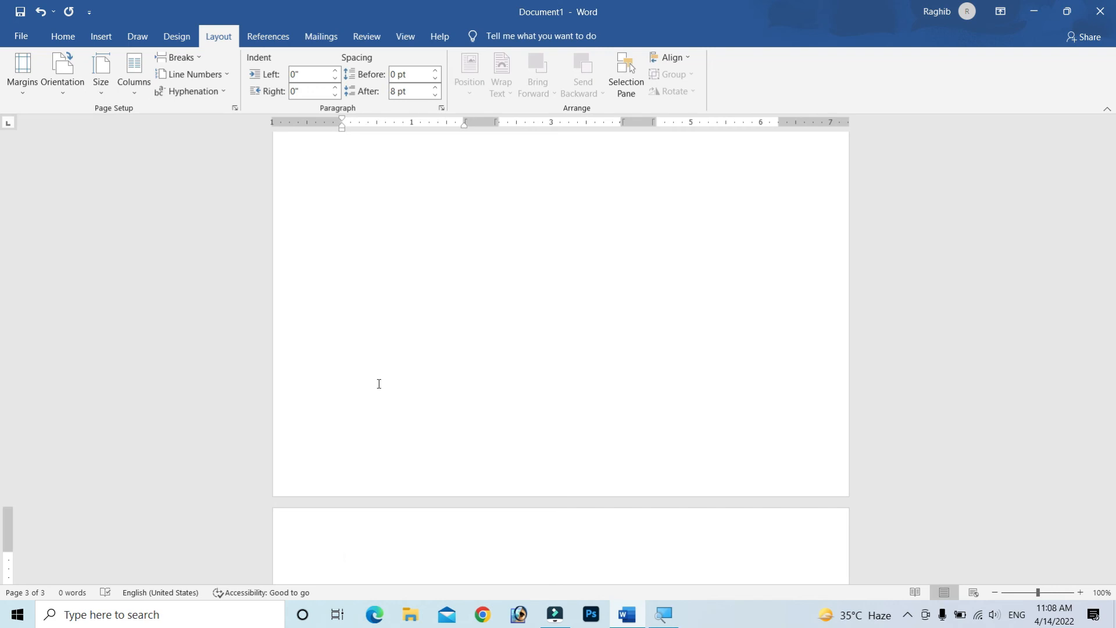
{"action": "scroll", "coordinate": [354, 361], "scroll_direction": "up", "scroll_amount": 2}
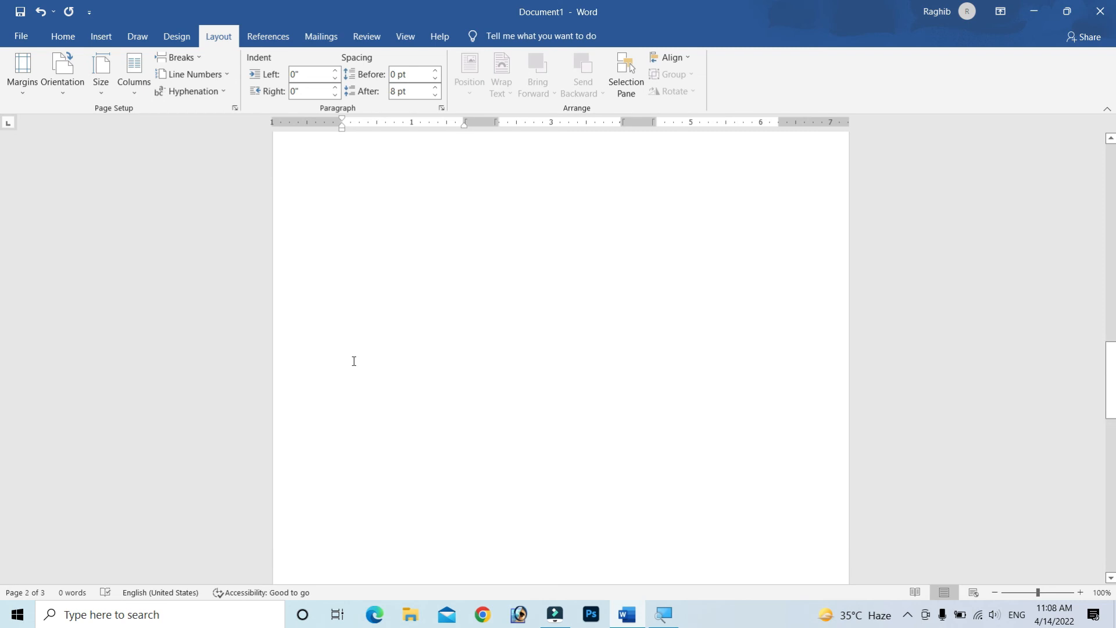
{"action": "scroll", "coordinate": [354, 361], "scroll_direction": "up", "scroll_amount": 2}
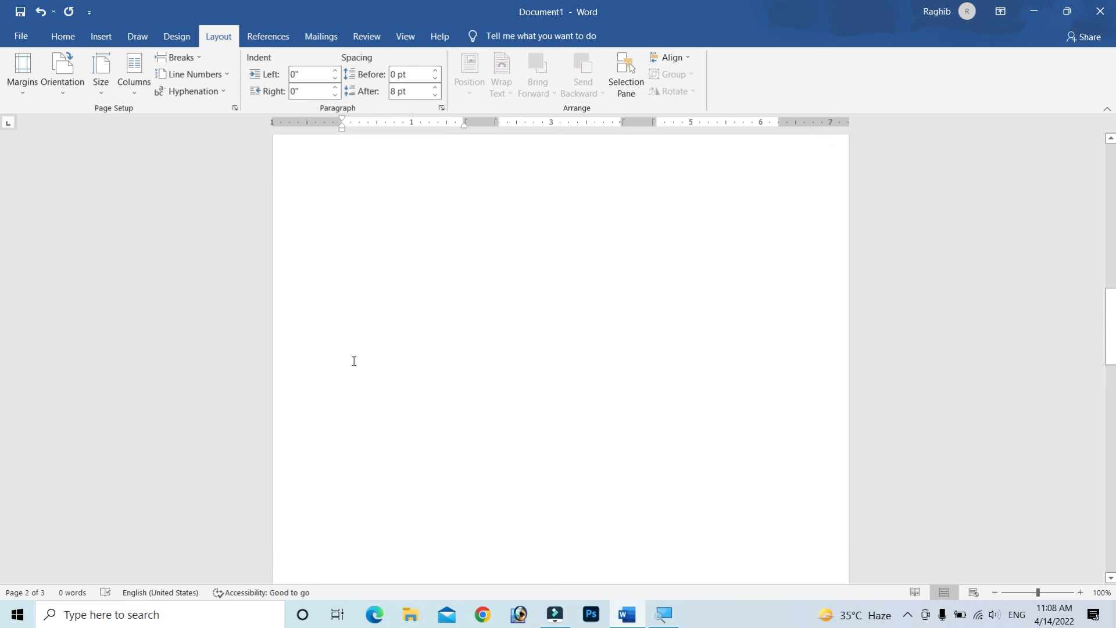
{"action": "left_click", "coordinate": [197, 58]}
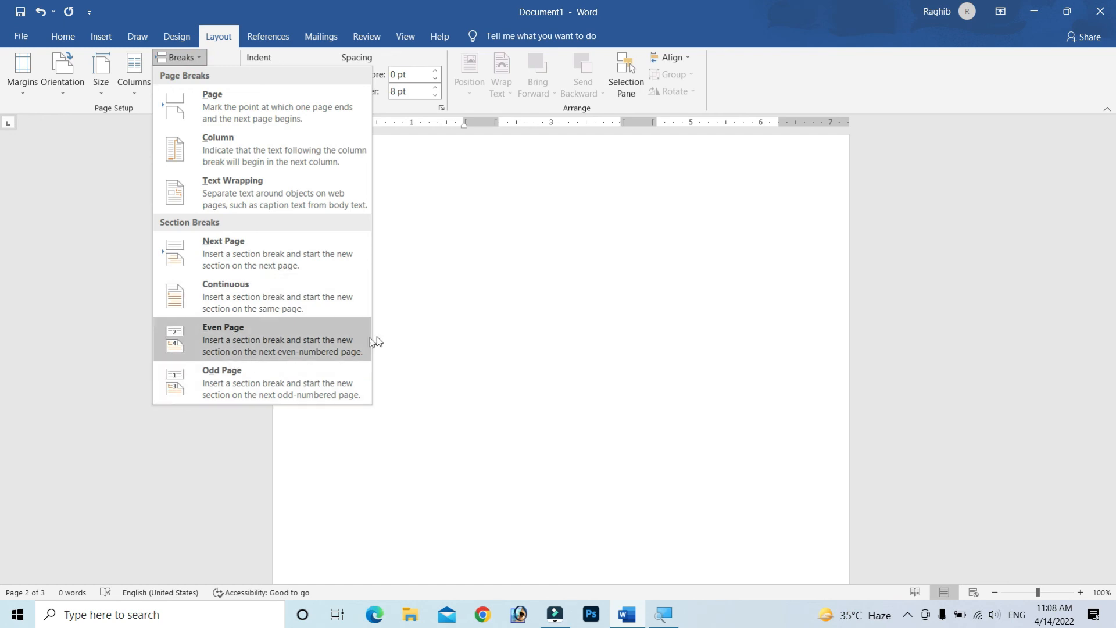
{"action": "left_click", "coordinate": [427, 338]}
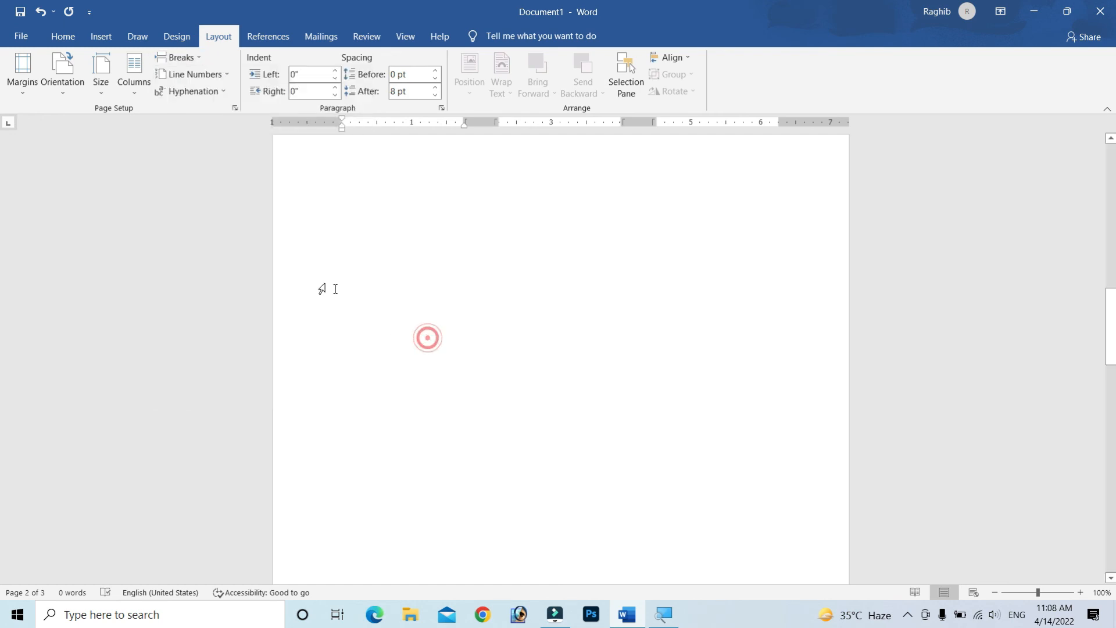
{"action": "left_click", "coordinate": [218, 80]}
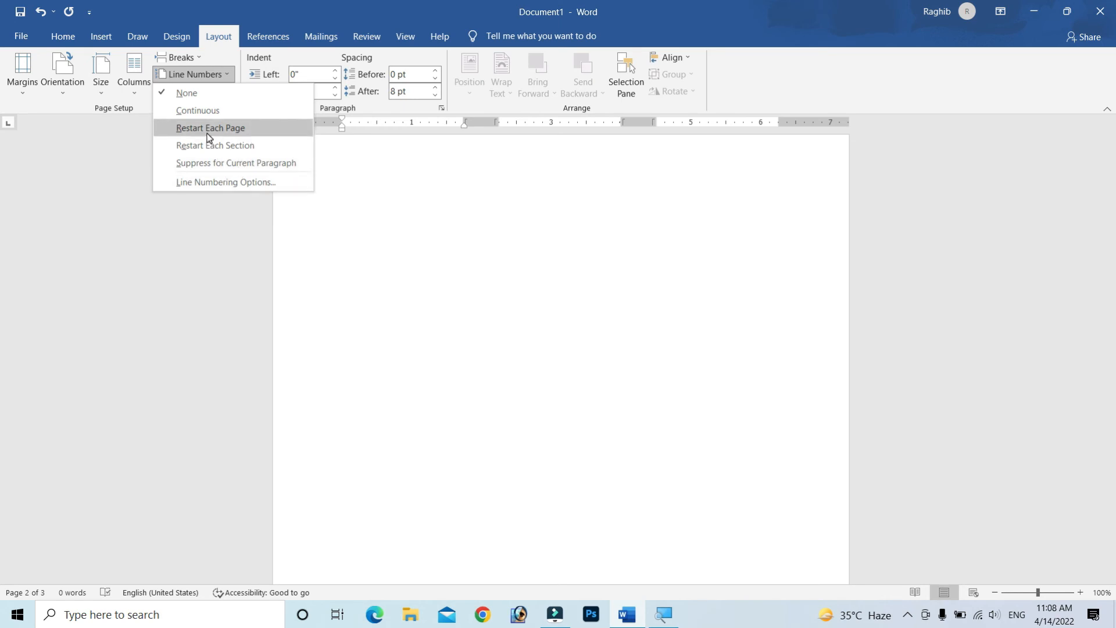
{"action": "left_click", "coordinate": [386, 219]}
{"action": "scroll", "coordinate": [451, 285], "scroll_direction": "up", "scroll_amount": 1}
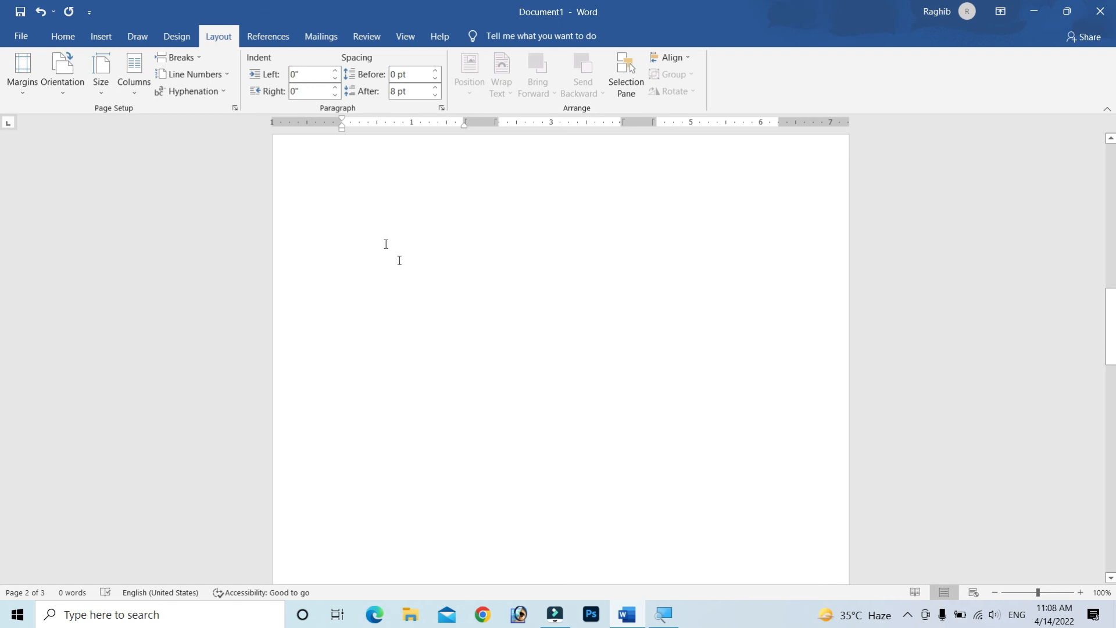
Step: Turn on line numbering that restarts on each page and check the numbers on the last page
{"action": "left_click", "coordinate": [226, 77]}
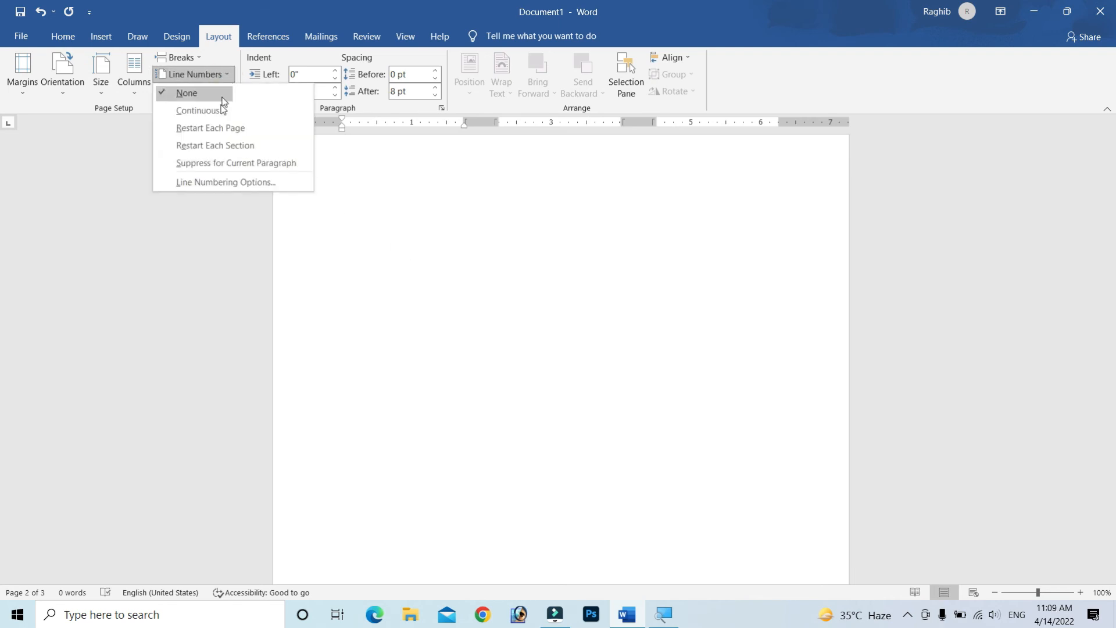
{"action": "left_click", "coordinate": [219, 128]}
{"action": "scroll", "coordinate": [439, 311], "scroll_direction": "down", "scroll_amount": 5}
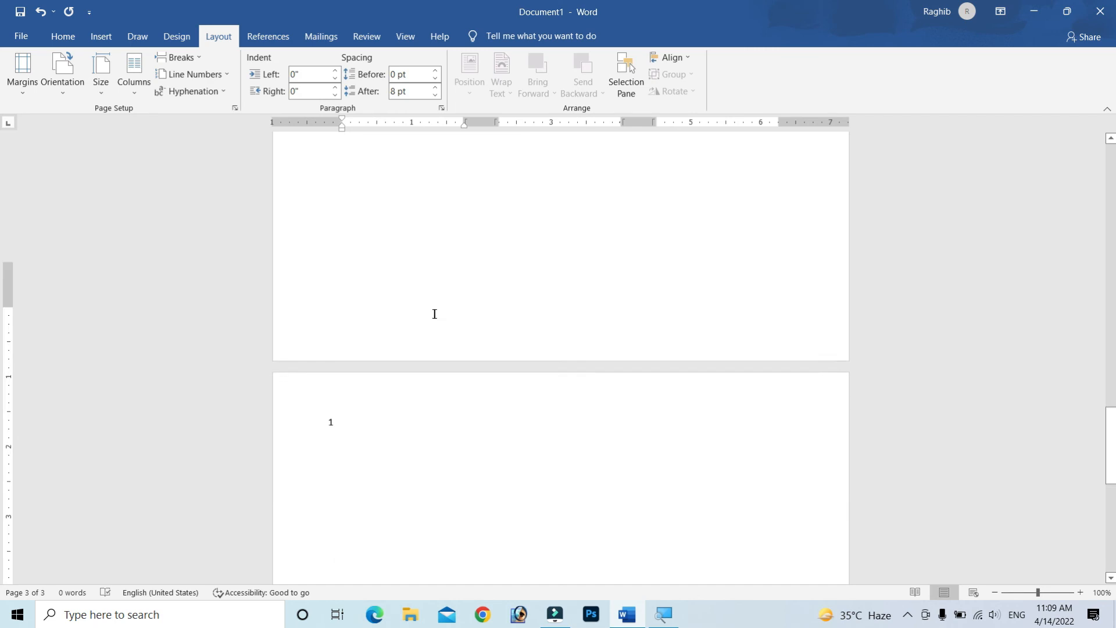
{"action": "scroll", "coordinate": [422, 305], "scroll_direction": "up", "scroll_amount": 2}
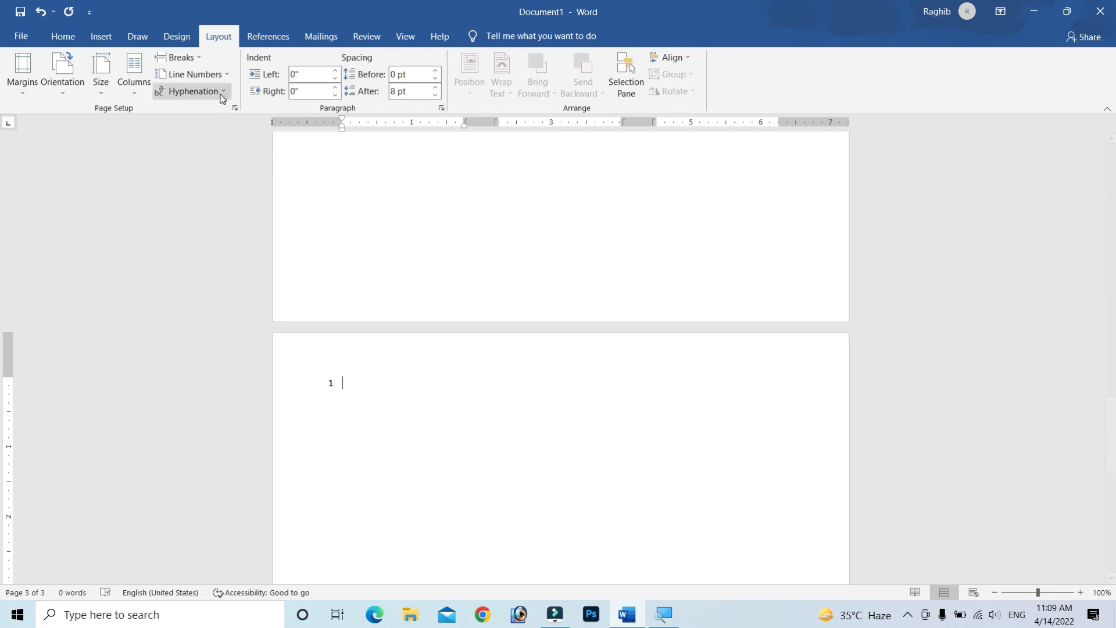
{"action": "left_click", "coordinate": [219, 75]}
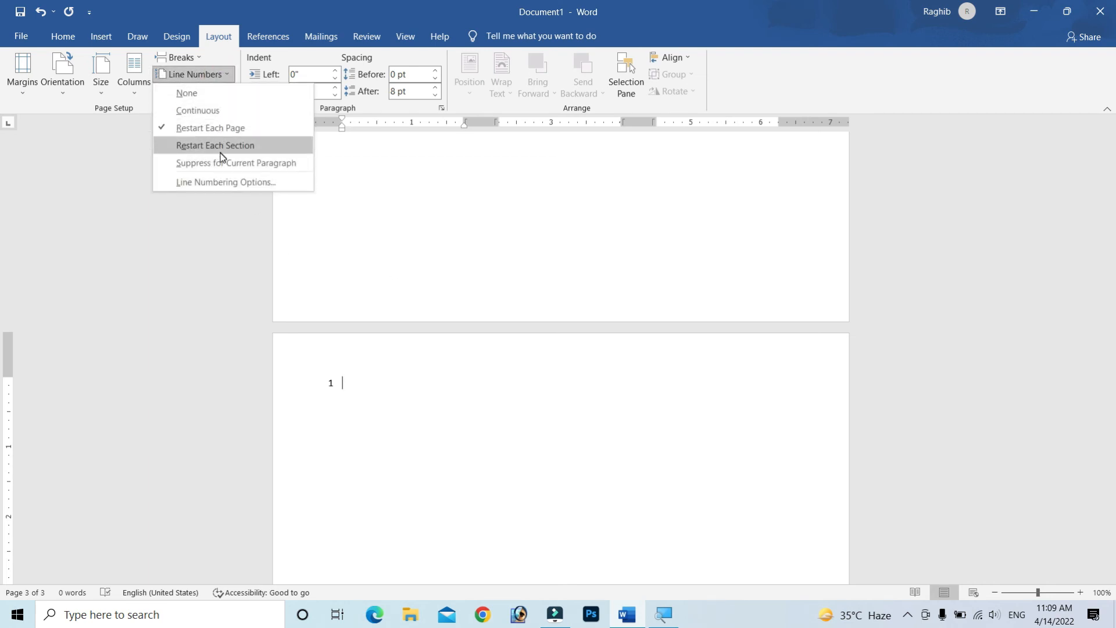
{"action": "left_click", "coordinate": [347, 226]}
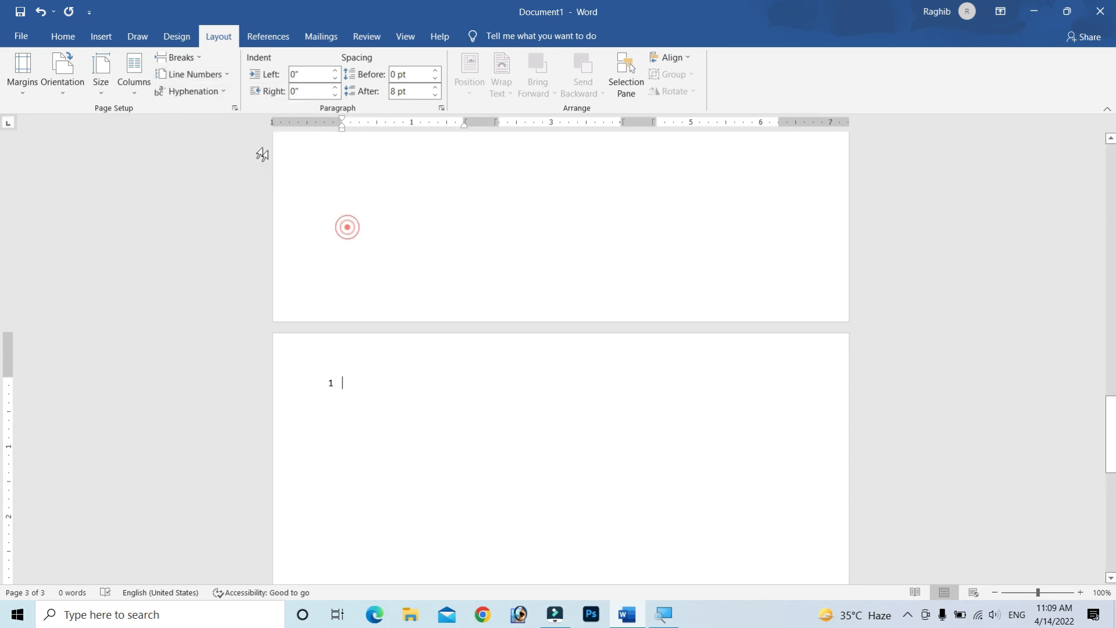
Step: Set hyphenation to Automatic, run a manual hyphenation pass over the document and close its message
{"action": "left_click", "coordinate": [219, 93]}
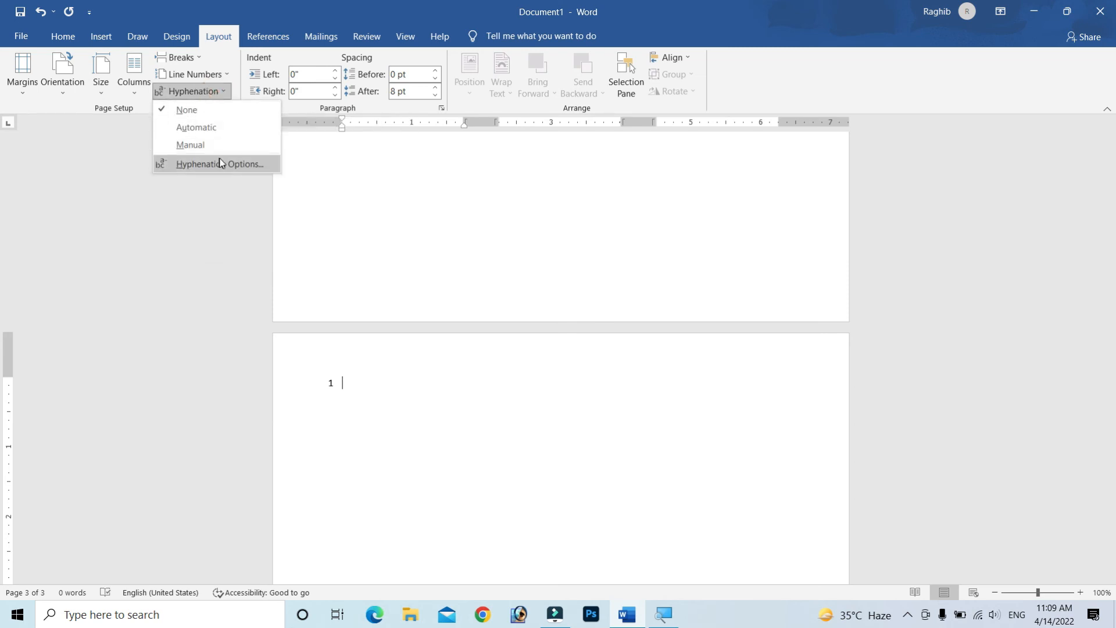
{"action": "left_click", "coordinate": [212, 127]}
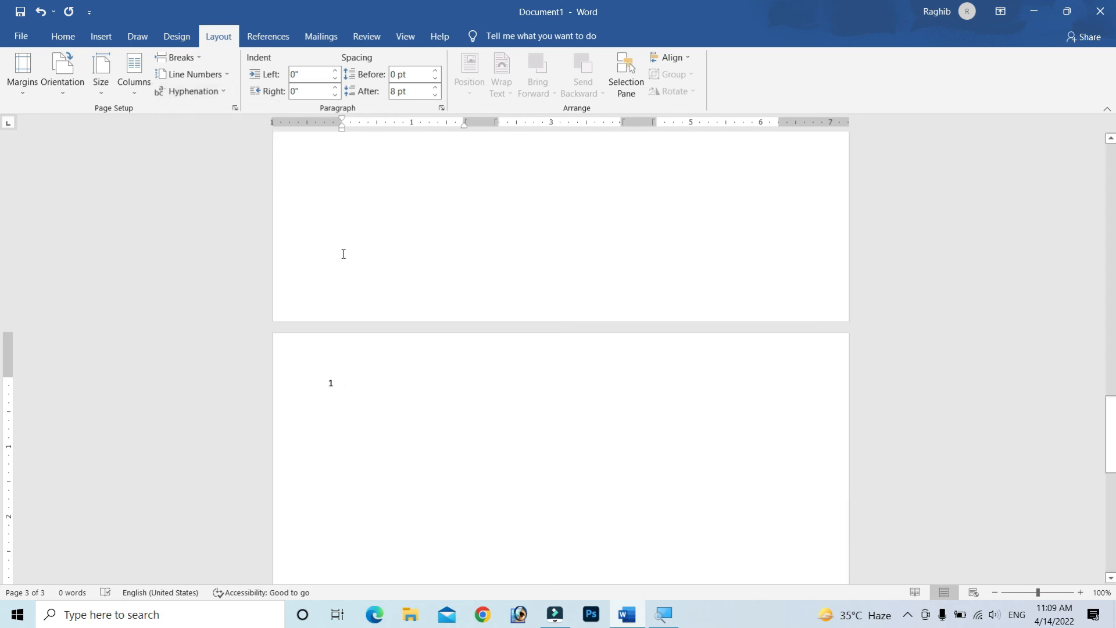
{"action": "left_click", "coordinate": [226, 93]}
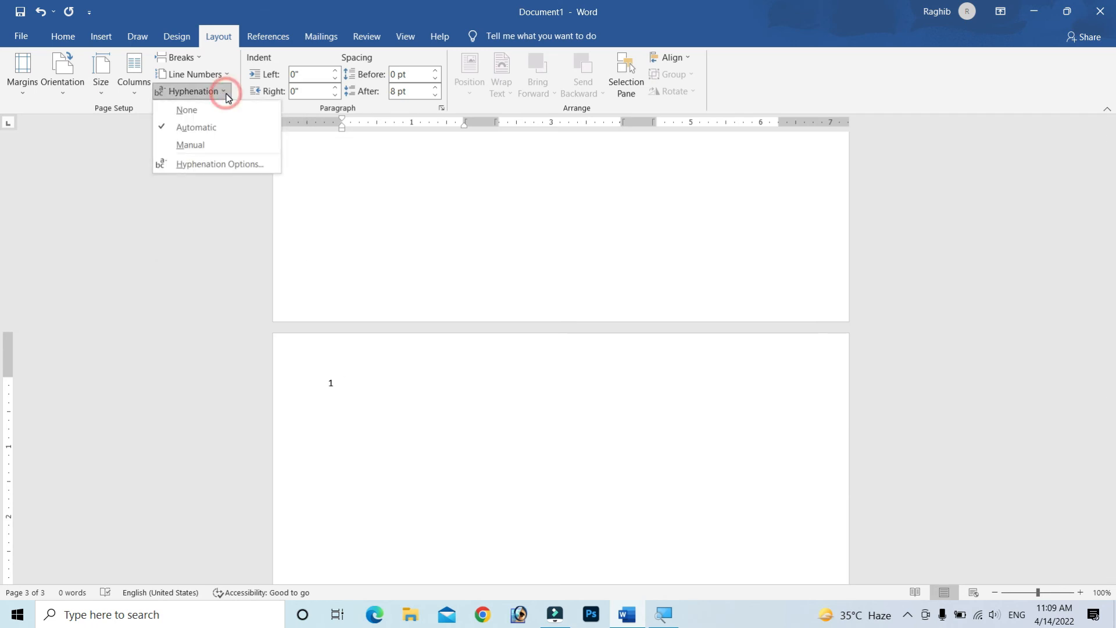
{"action": "left_click", "coordinate": [206, 144]}
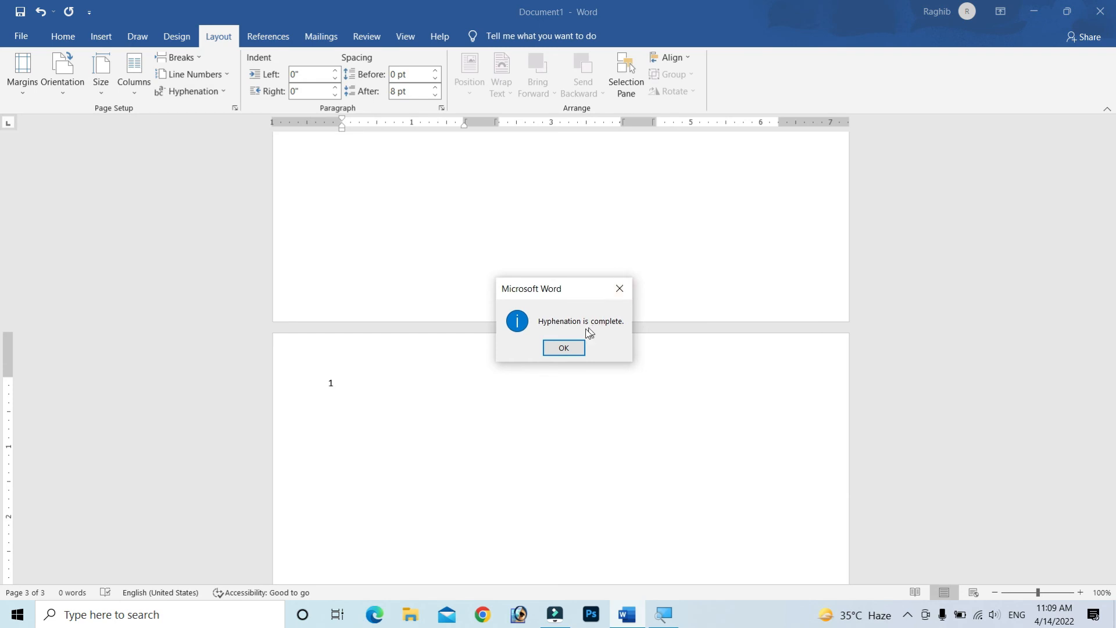
{"action": "left_click", "coordinate": [563, 348]}
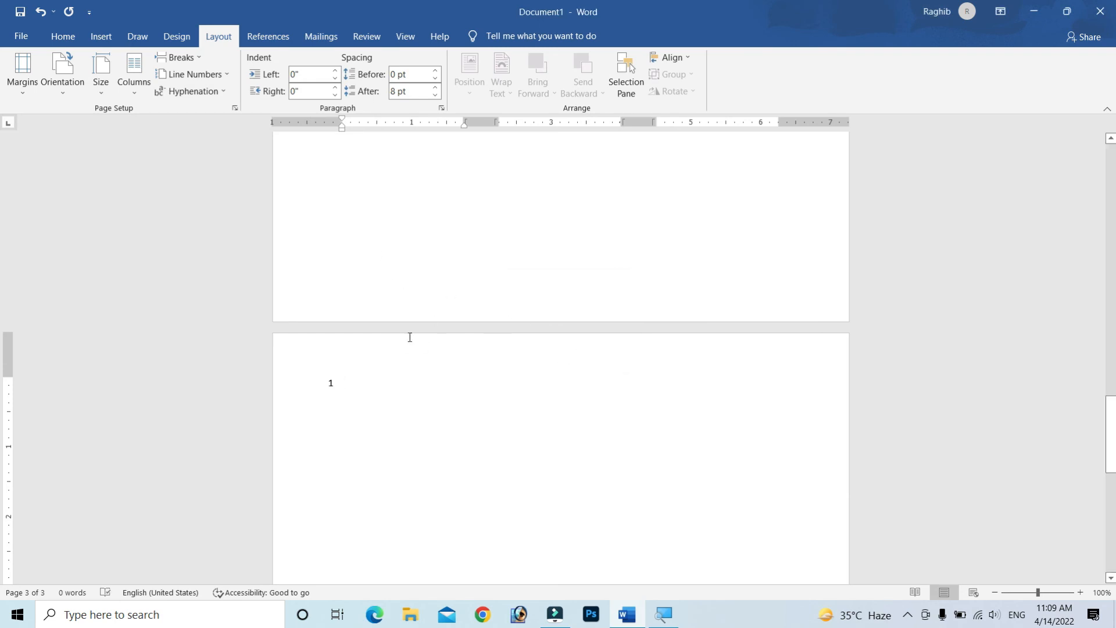
{"action": "scroll", "coordinate": [410, 337], "scroll_direction": "up", "scroll_amount": 16}
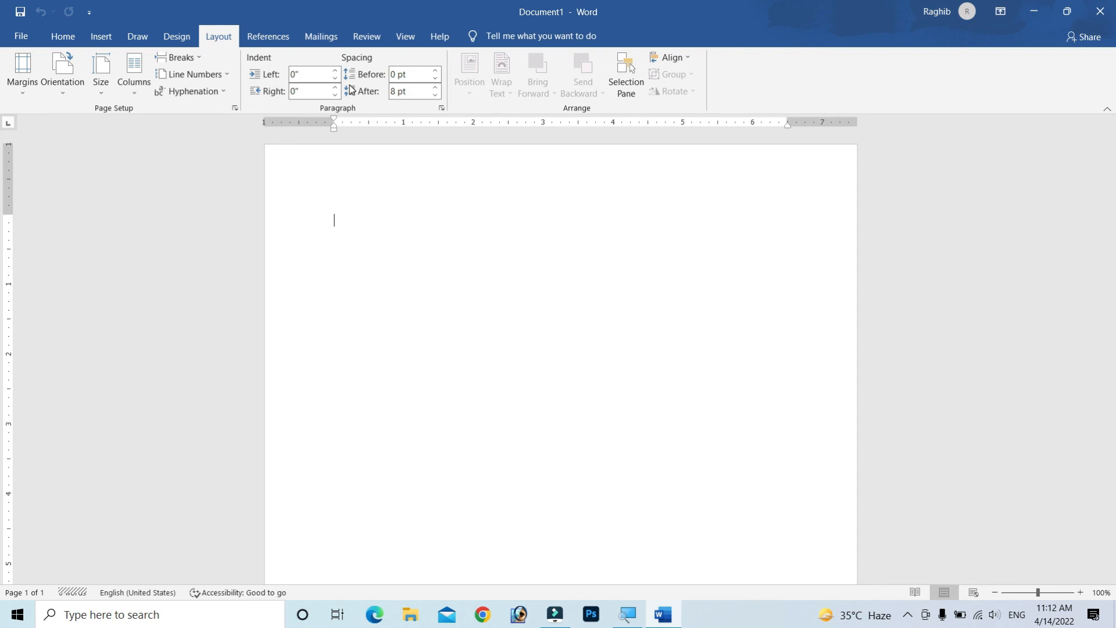
Step: Fill the blank document with sample paragraphs generated by =RAND()
{"action": "left_click", "coordinate": [368, 252]}
{"action": "type", "text": "=RA"}
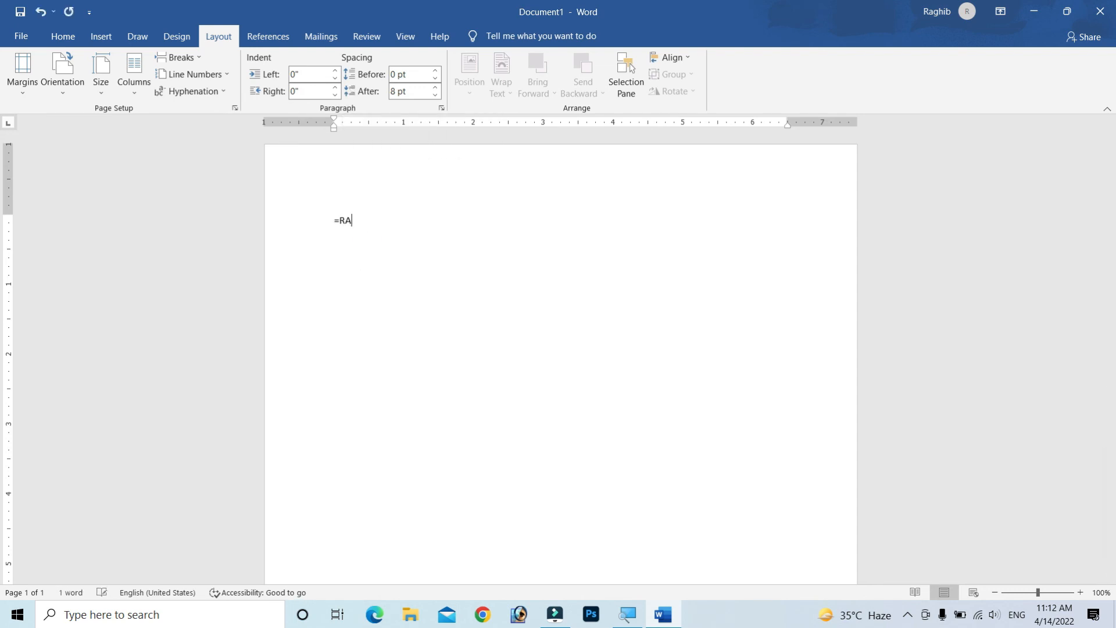
{"action": "type", "text": "ND()"}
{"action": "key", "text": "Return"}
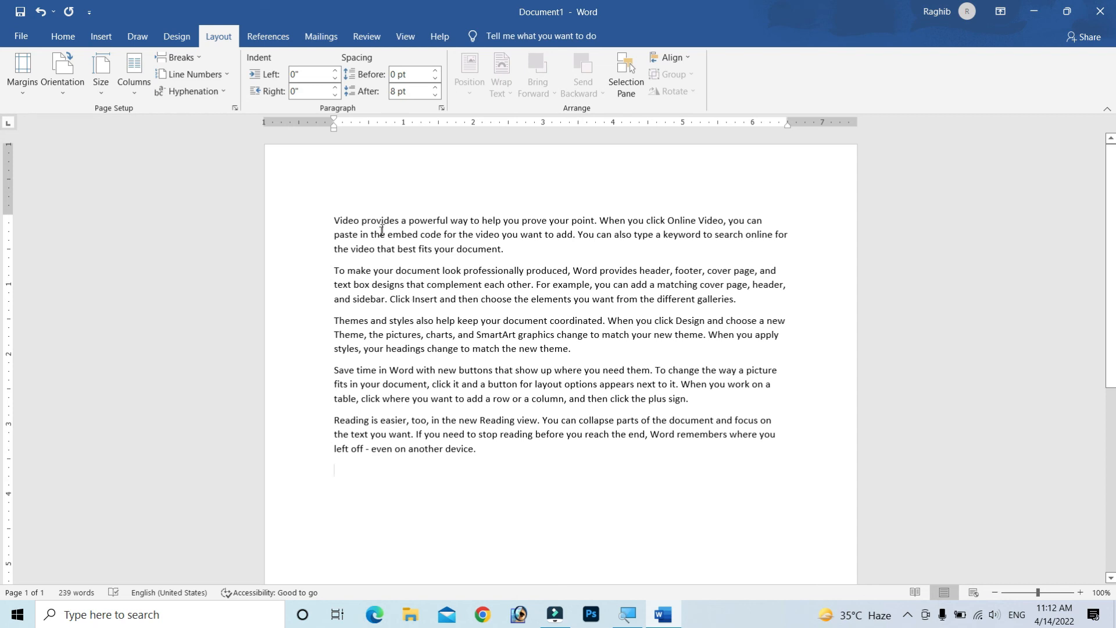
Step: Indent all the sample paragraphs 3" from the left and 5" from the right
{"action": "left_click_drag", "start_coordinate": [334, 219], "coordinate": [339, 474]}
{"action": "left_click", "coordinate": [316, 76]}
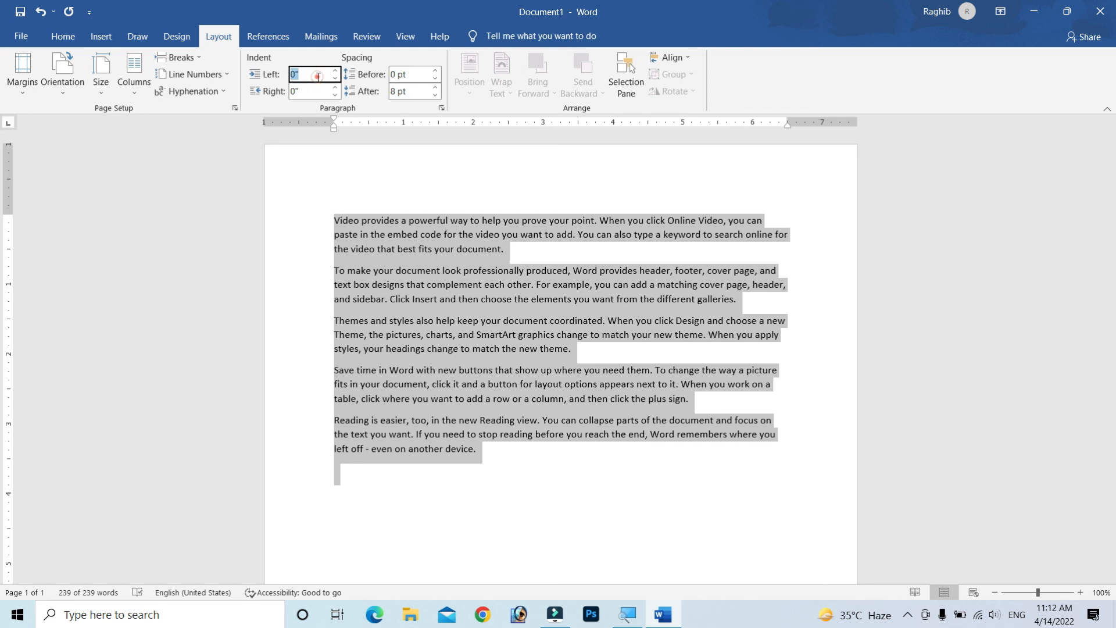
{"action": "type", "text": "3"}
{"action": "left_click", "coordinate": [309, 92]}
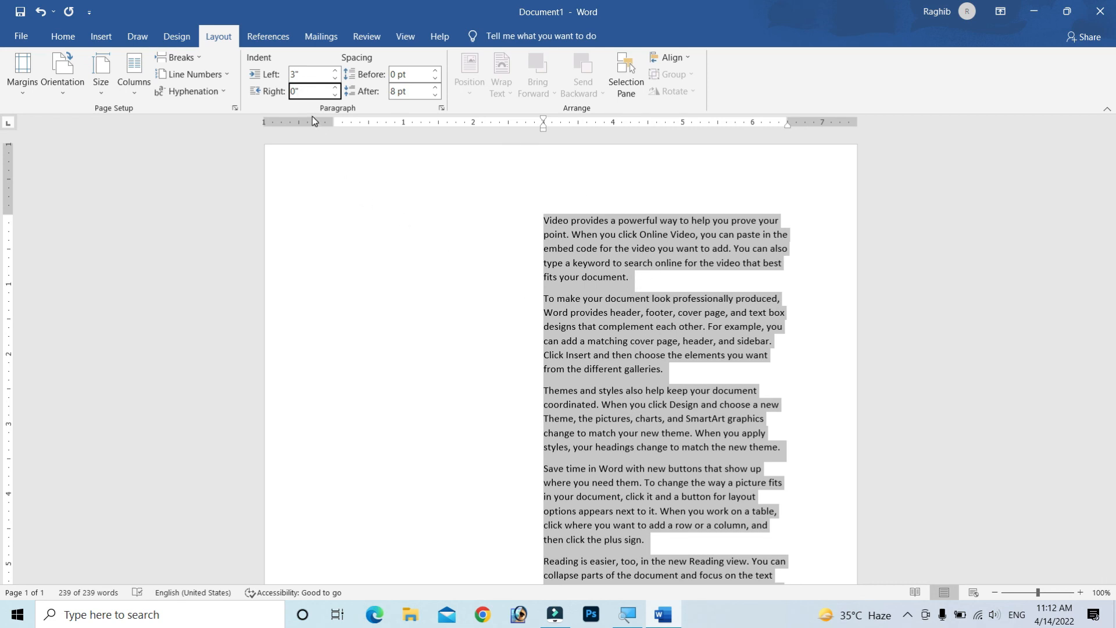
{"action": "left_click", "coordinate": [296, 92]}
{"action": "double_click", "coordinate": [296, 91]}
{"action": "type", "text": "5"}
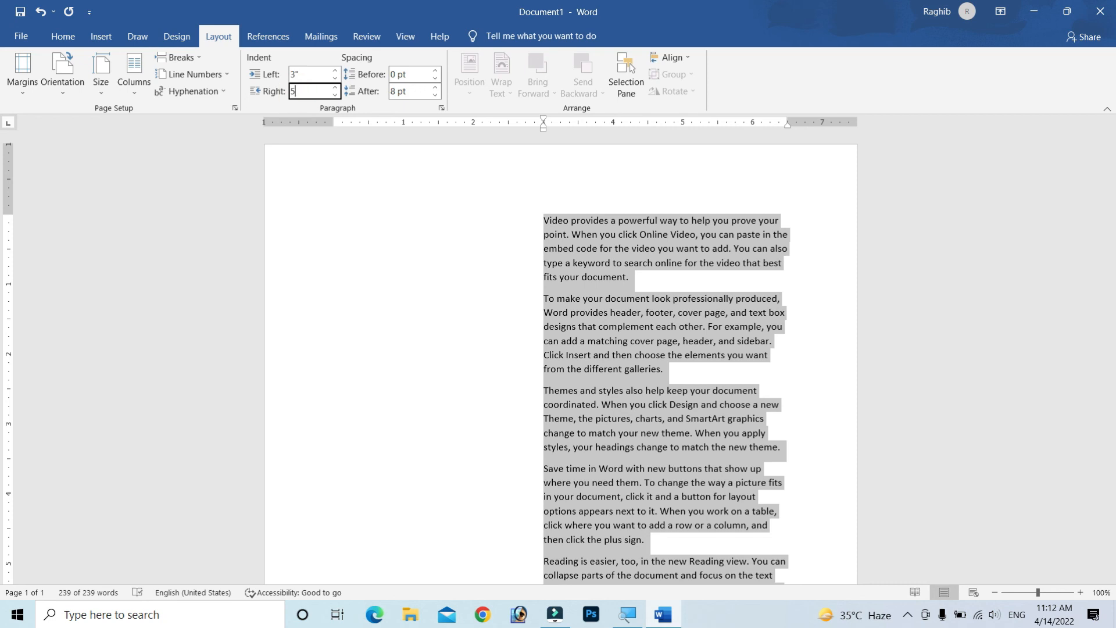
{"action": "left_click", "coordinate": [375, 170]}
Step: Look through the indented pages and undo both the right and left indent changes
{"action": "scroll", "coordinate": [568, 303], "scroll_direction": "down", "scroll_amount": 4}
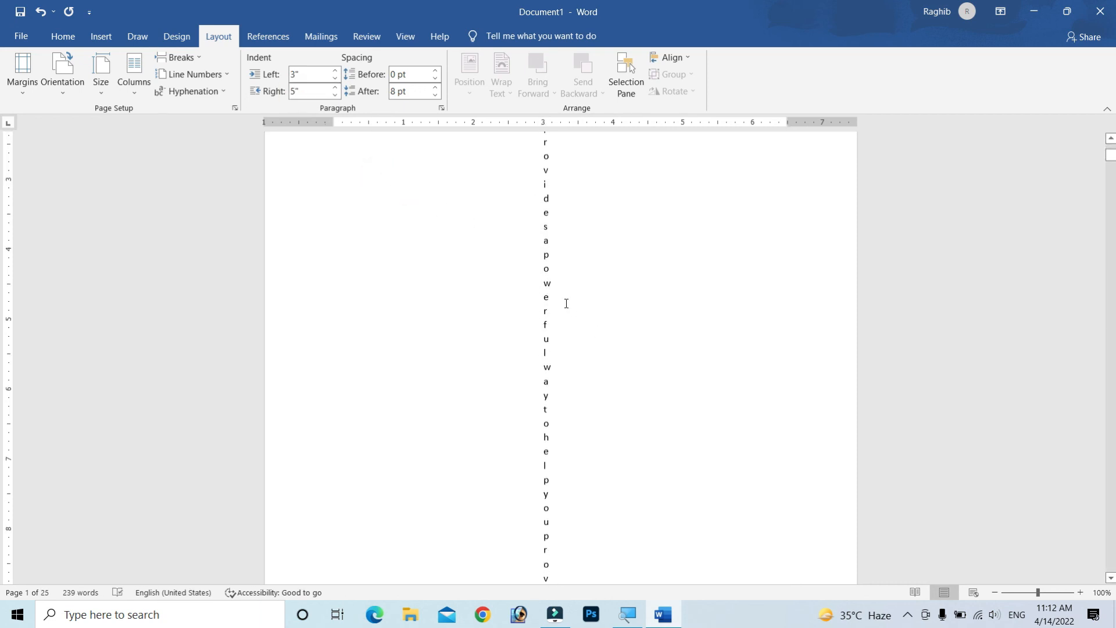
{"action": "scroll", "coordinate": [566, 304], "scroll_direction": "down", "scroll_amount": 12}
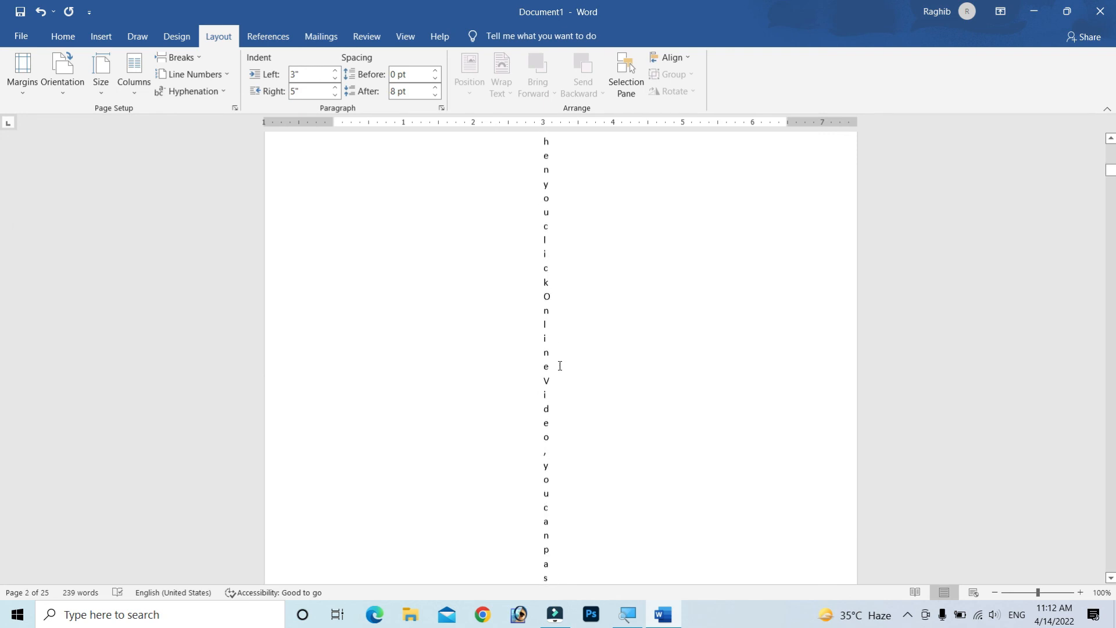
{"action": "scroll", "coordinate": [560, 365], "scroll_direction": "up", "scroll_amount": 15}
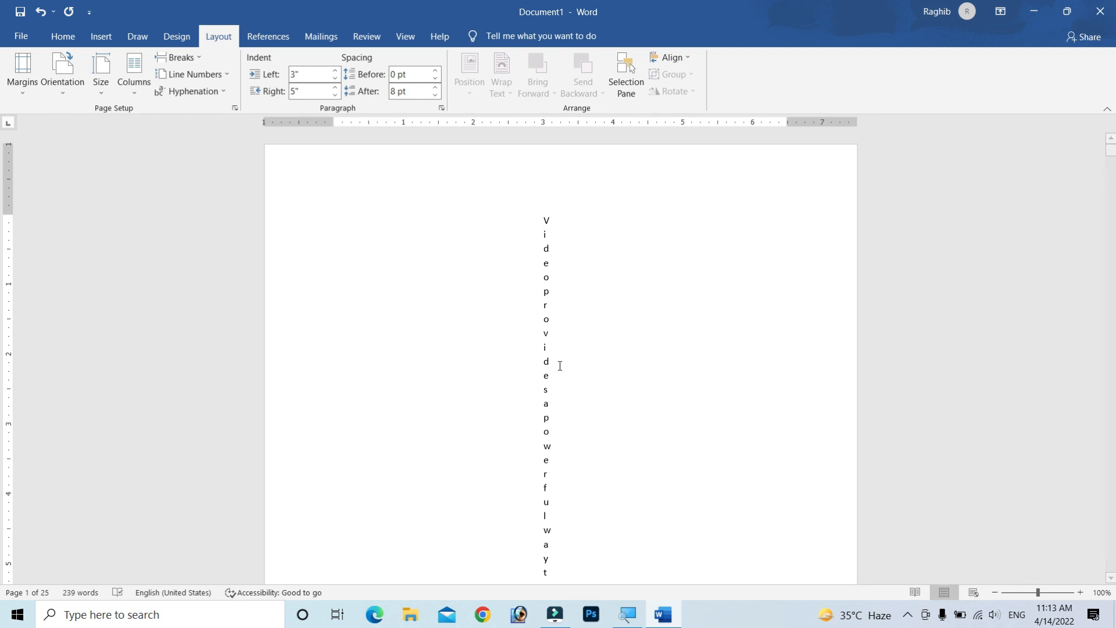
{"action": "key", "text": "ctrl+z"}
{"action": "key", "text": "ctrl+z"}
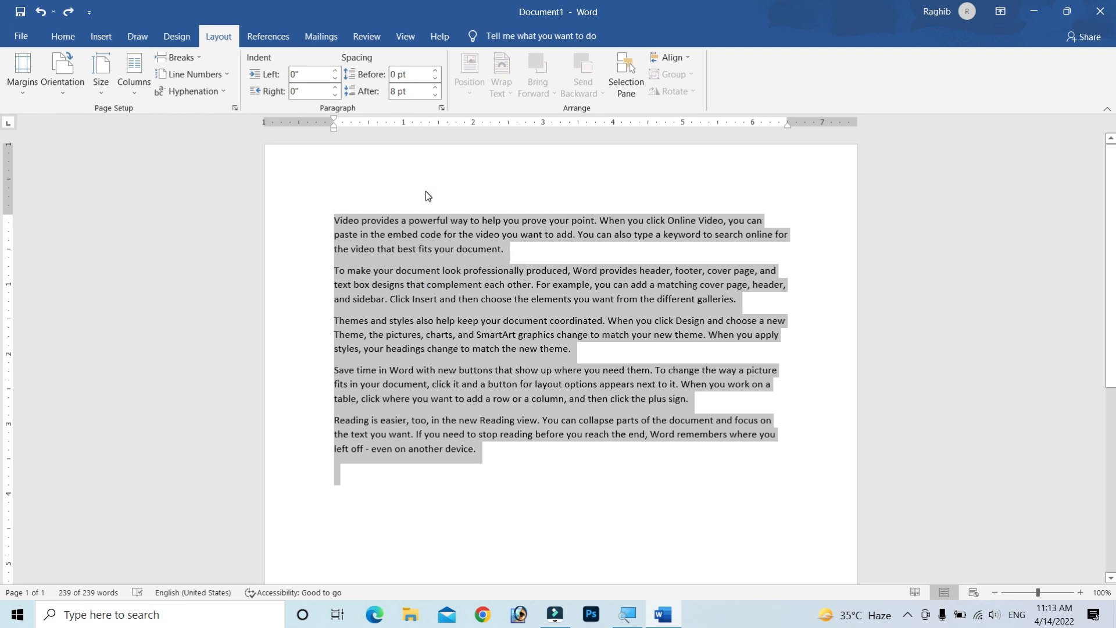
Step: Set the spacing of all the paragraphs to 1 pt before and 5 pt after
{"action": "left_click", "coordinate": [393, 74]}
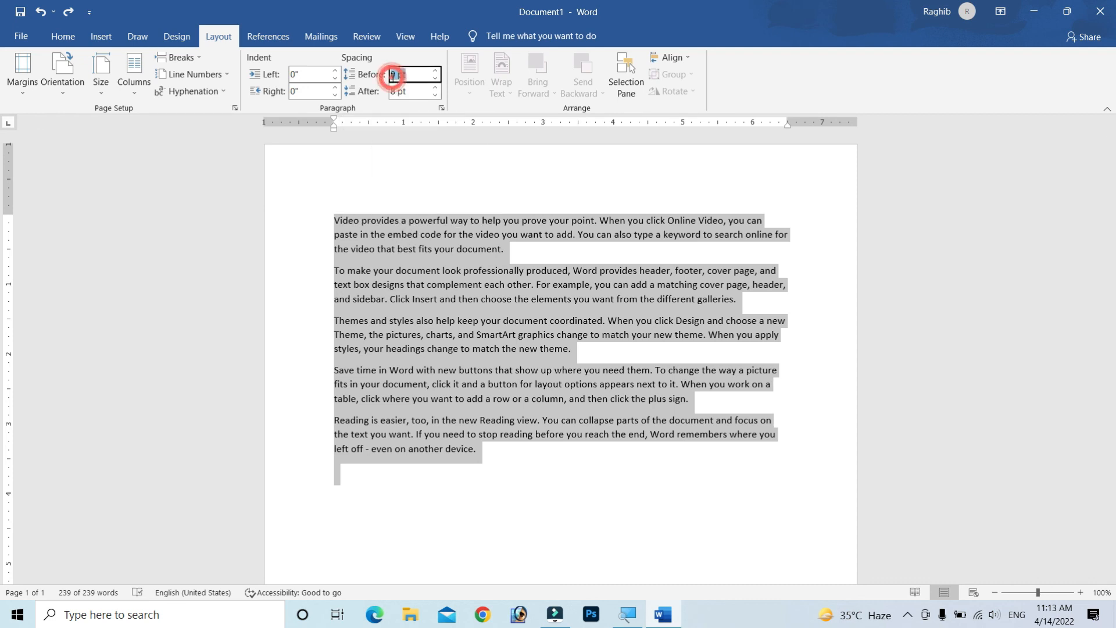
{"action": "type", "text": "1"}
{"action": "left_click", "coordinate": [397, 89]}
{"action": "type", "text": "5"}
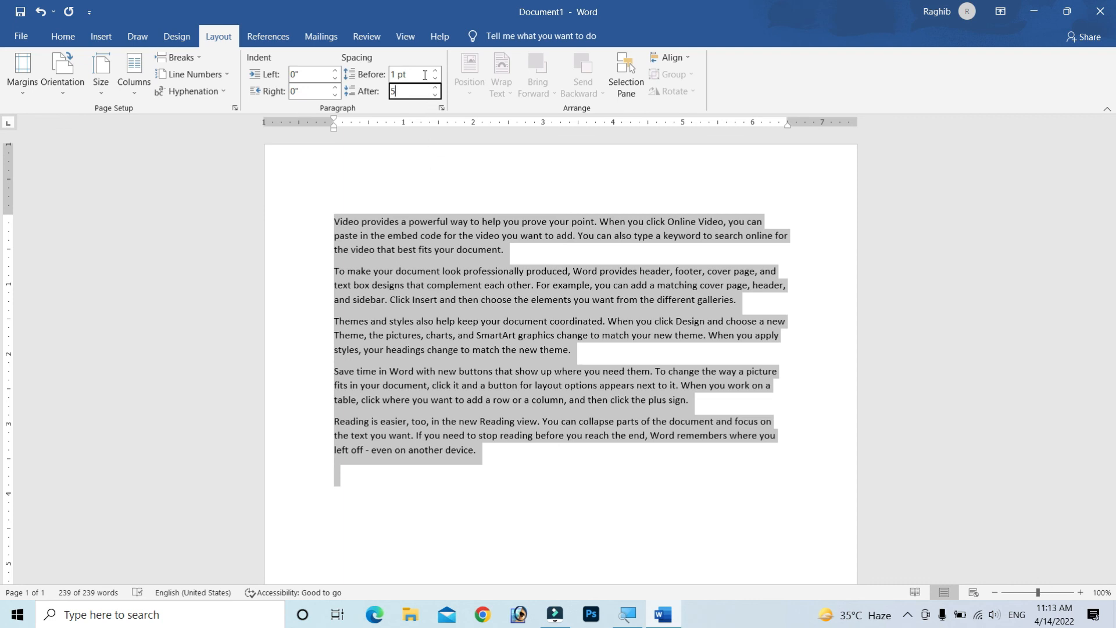
{"action": "key", "text": "Return"}
{"action": "left_click", "coordinate": [516, 253]}
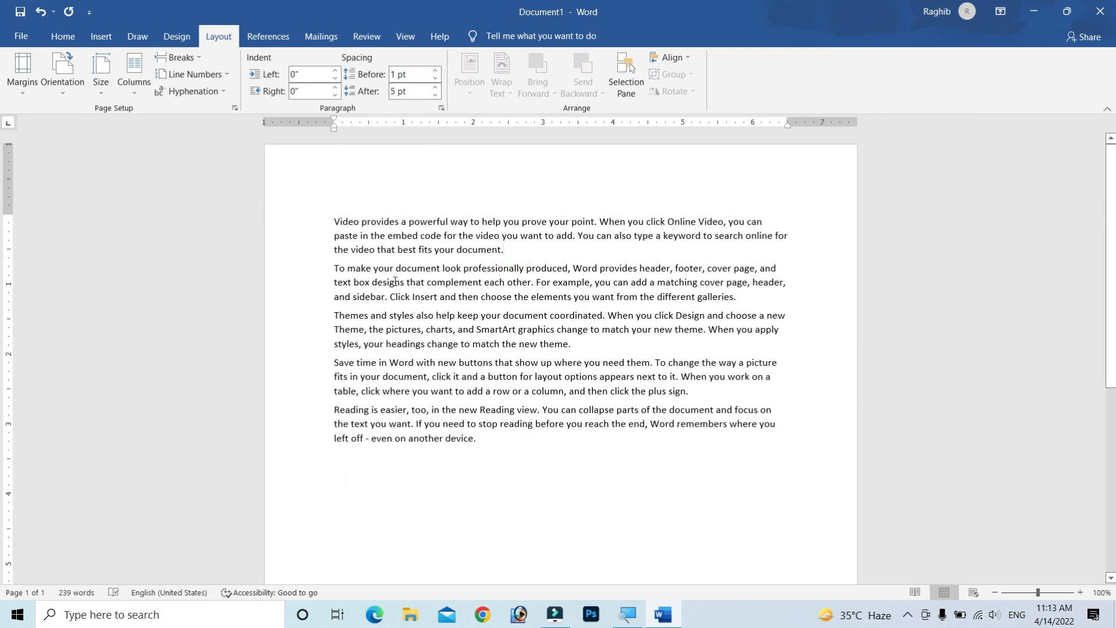
Step: Select the whole document's text, examine the available Align options and clear the selection
{"action": "left_click", "coordinate": [375, 247]}
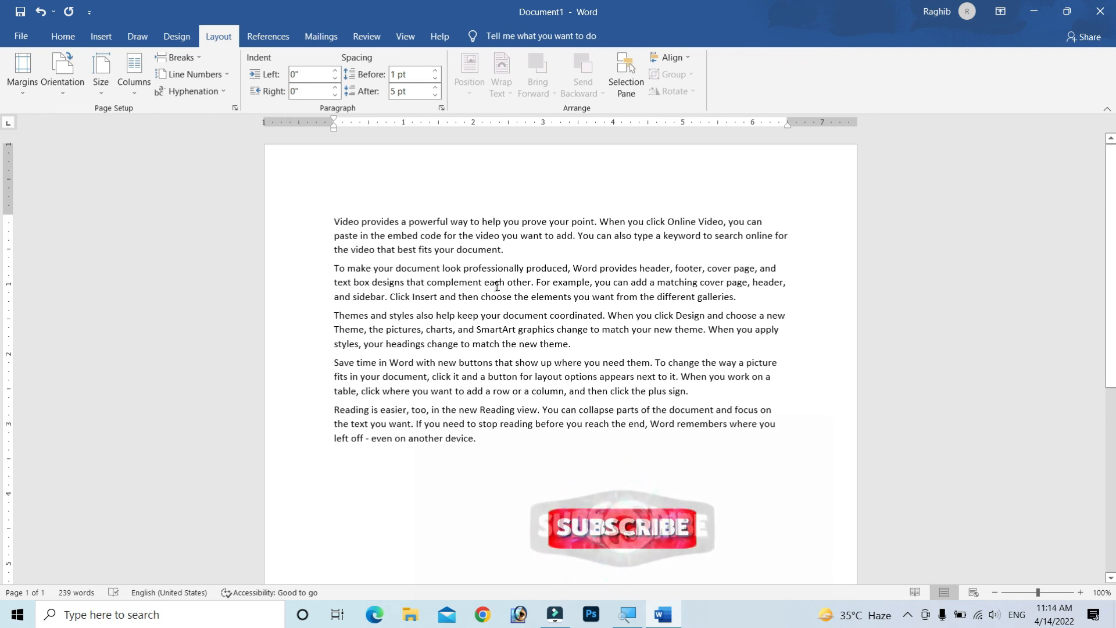
{"action": "key", "text": "ctrl+a"}
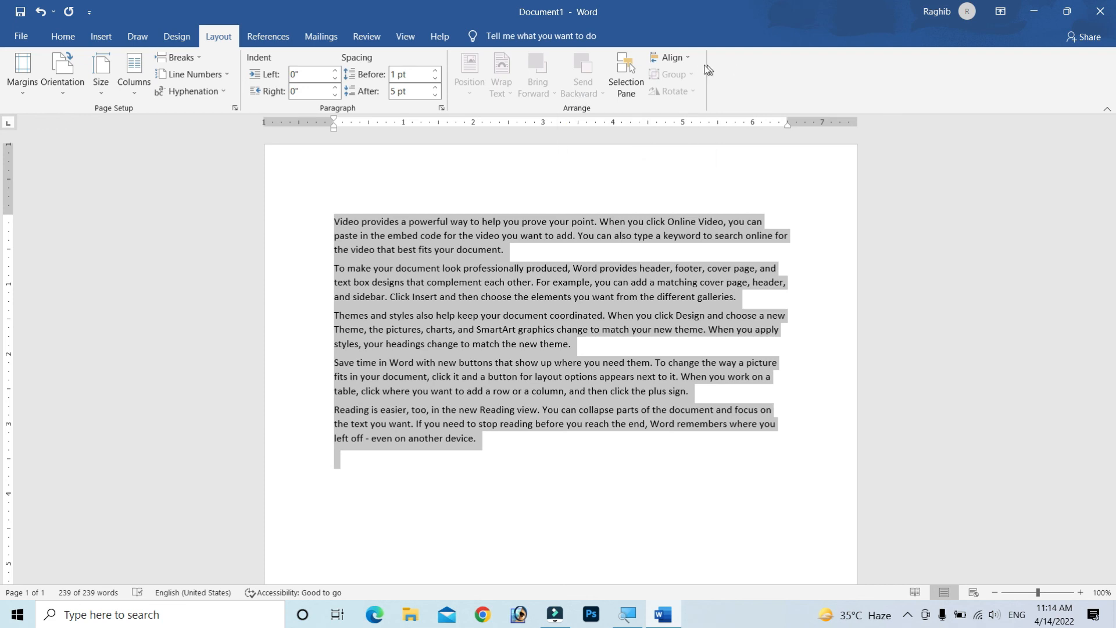
{"action": "left_click", "coordinate": [684, 66]}
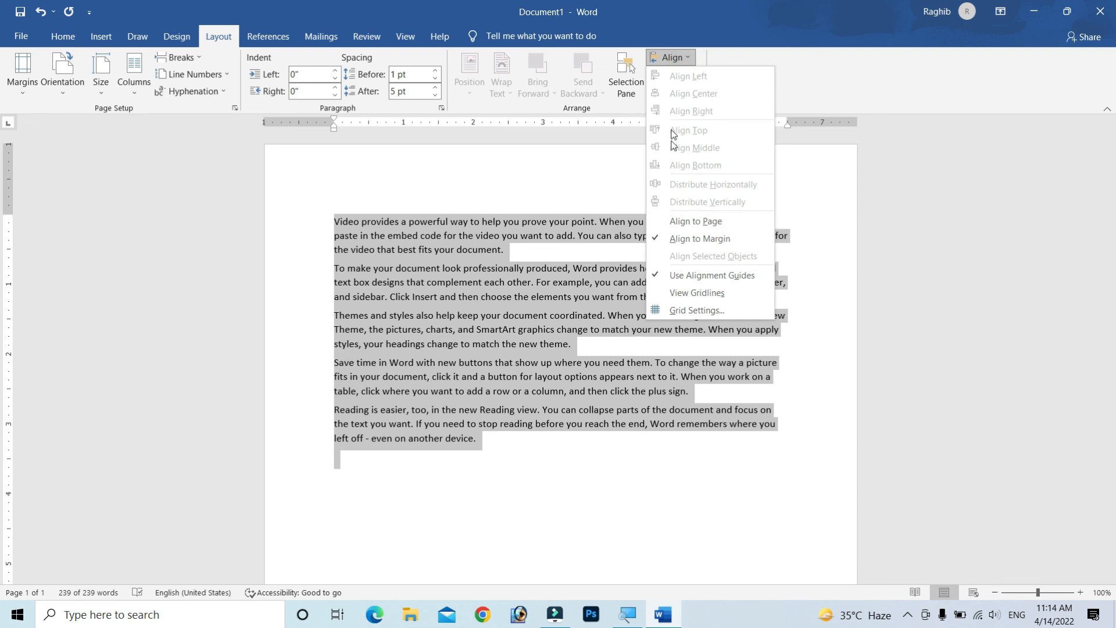
{"action": "left_click", "coordinate": [491, 270]}
{"action": "left_click", "coordinate": [491, 271]}
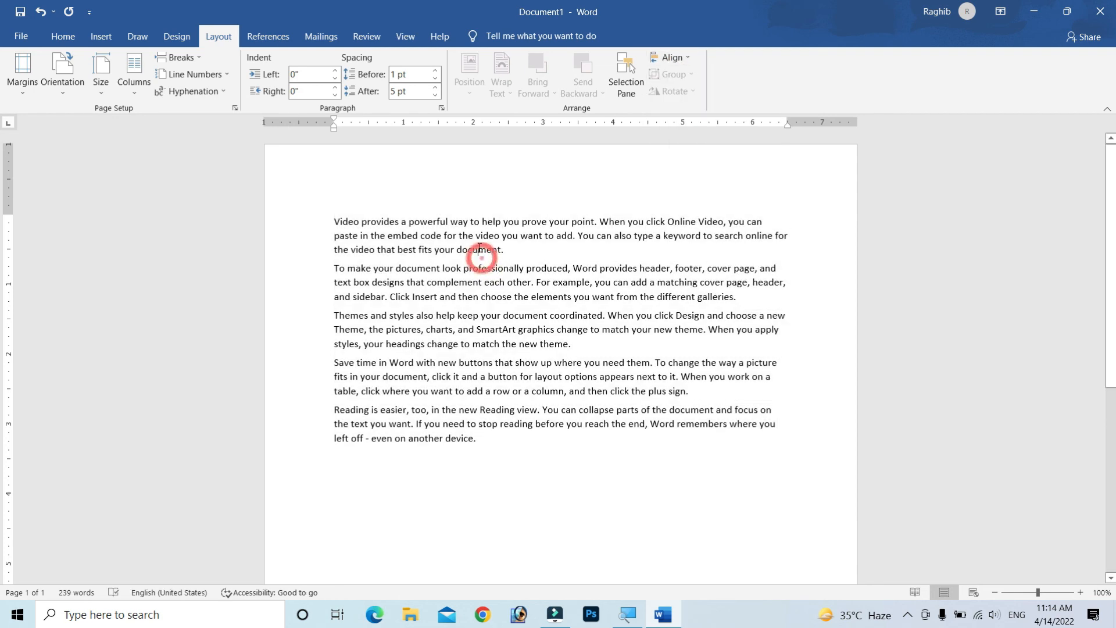